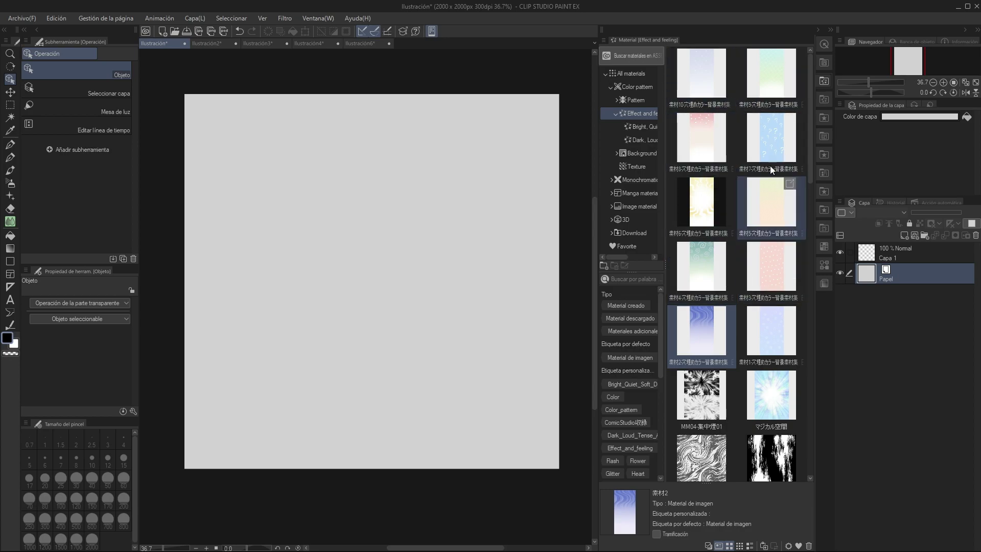
Paste the 素材4 swirl gradient on the canvas's left side, then add the MM04-集中煙01 burst material
left_click(706, 263)
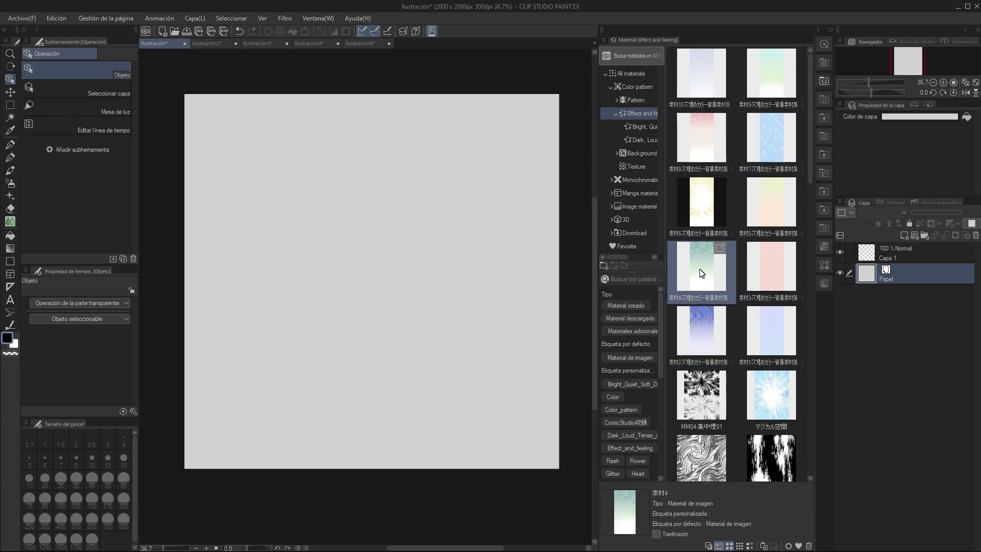
left_click_drag(701, 273, 389, 280)
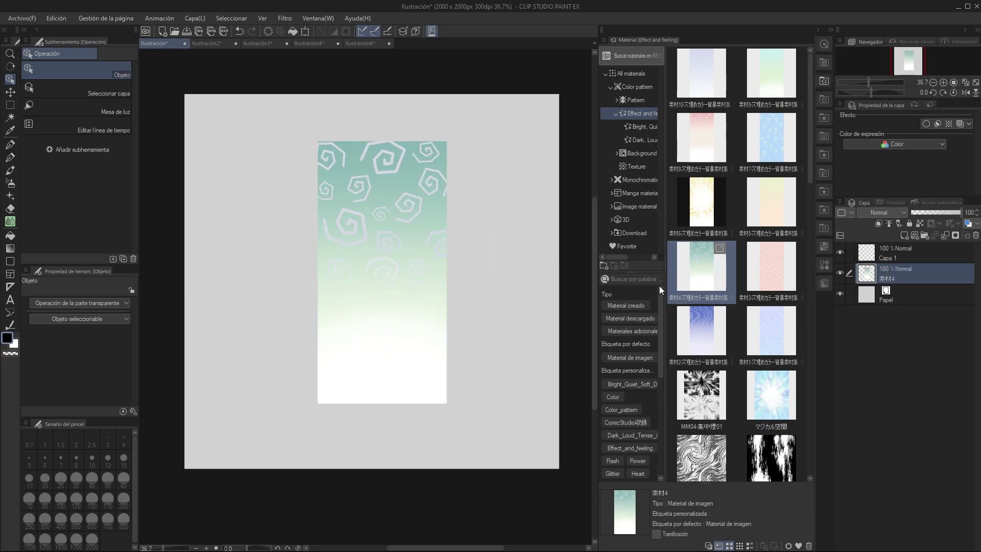
mouse_move(371, 238)
left_mouse_down()
mouse_move(379, 217)
mouse_move(341, 230)
left_mouse_up()
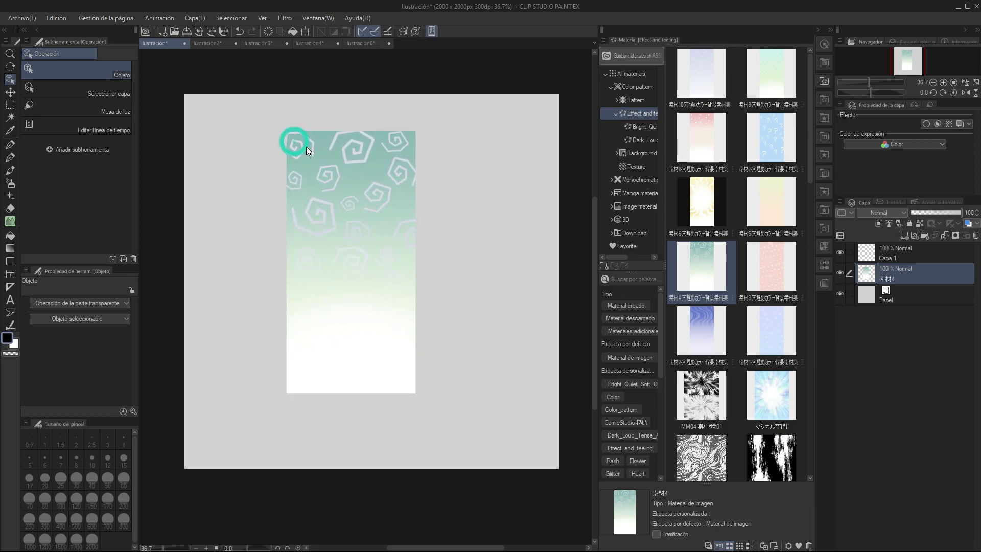
left_click_drag(344, 158, 271, 142)
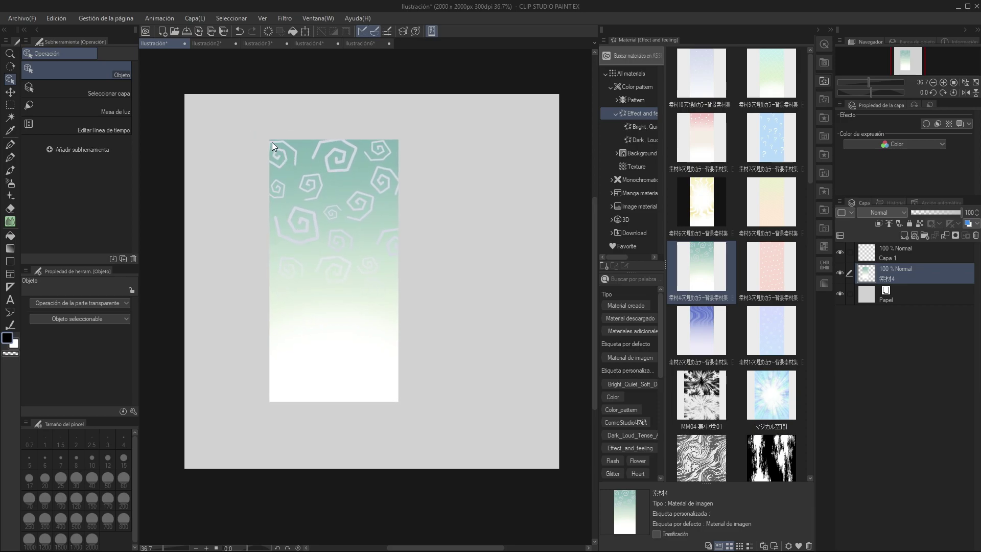
left_click_drag(316, 188, 270, 198)
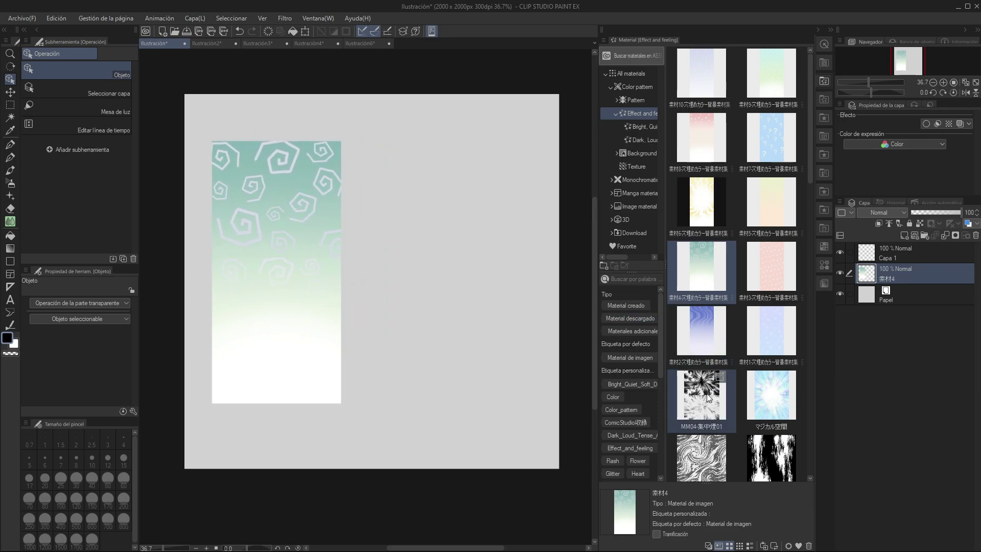
left_click_drag(702, 398, 446, 288)
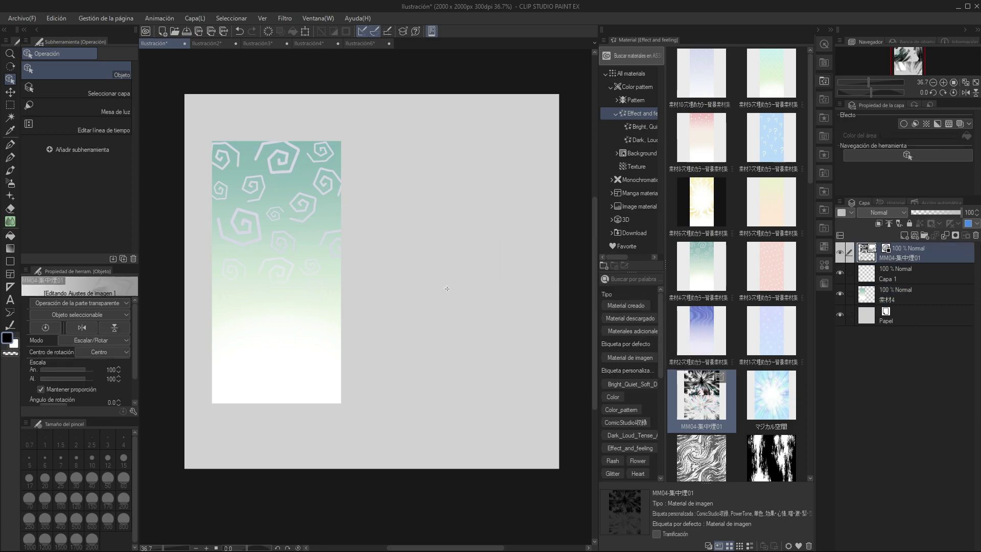
Shrink the burst material to fit the canvas and nudge the swirl gradient up and left
scroll(416, 237, "down", 5)
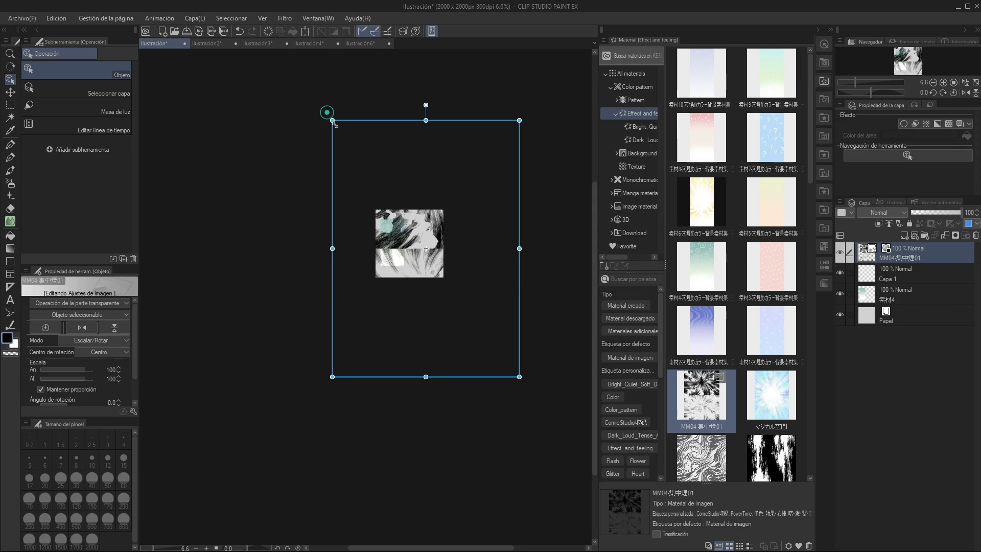
mouse_move(327, 112)
left_mouse_down()
mouse_move(484, 323)
mouse_move(439, 220)
left_mouse_up()
scroll(434, 233, "up", 2)
scroll(434, 233, "up", 3)
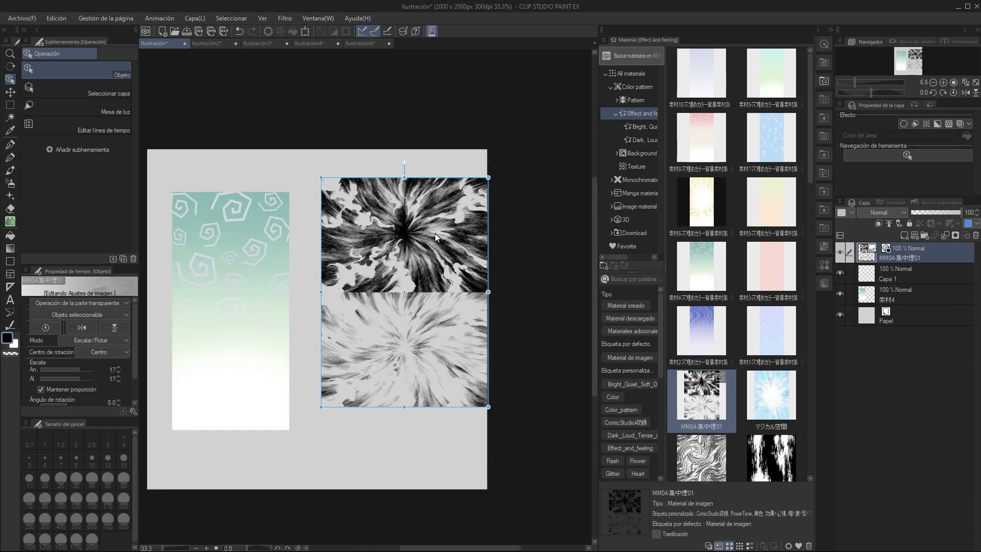
left_click(291, 250)
mouse_move(291, 250)
left_mouse_down()
mouse_move(308, 212)
mouse_move(280, 259)
left_mouse_up()
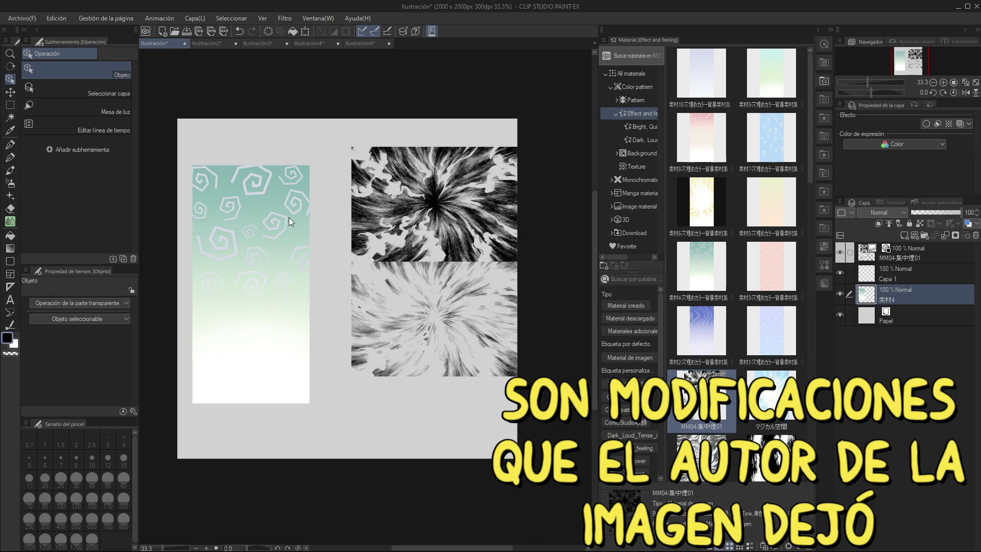
left_click_drag(289, 216, 287, 205)
Resize and reposition the burst image, then delete its layer
left_click(407, 224)
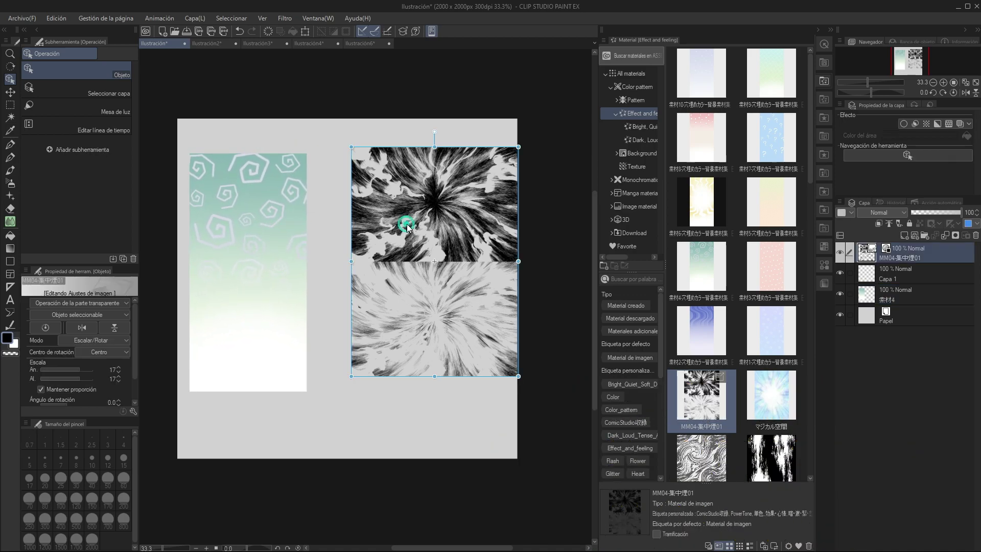
mouse_move(406, 223)
left_mouse_down()
mouse_move(366, 209)
mouse_move(323, 169)
left_mouse_up()
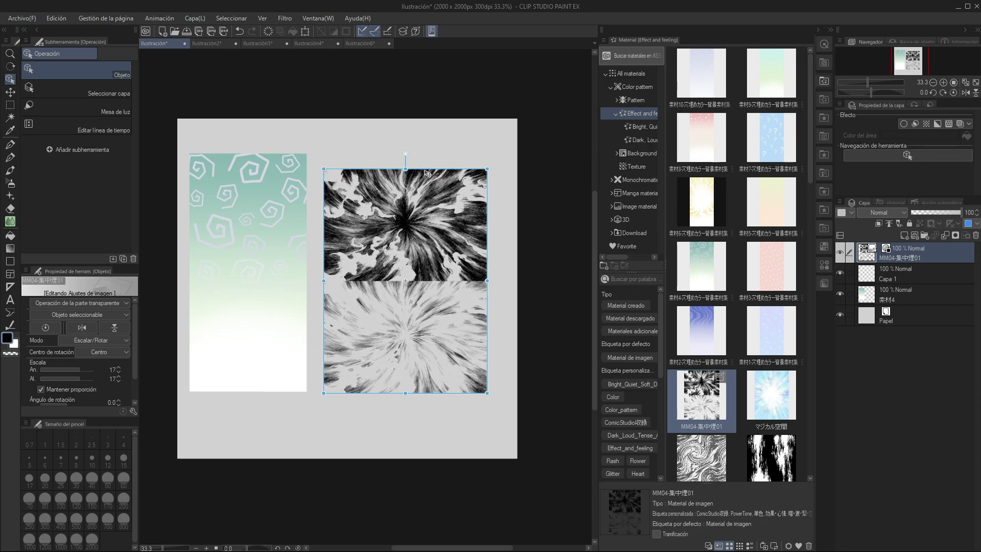
left_click_drag(427, 174, 440, 158)
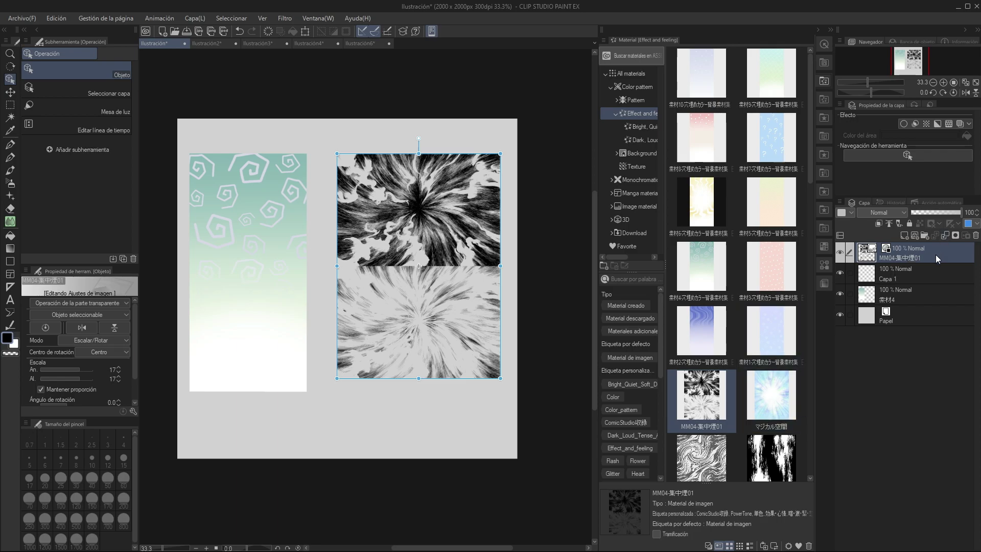
left_click_drag(937, 259, 976, 235)
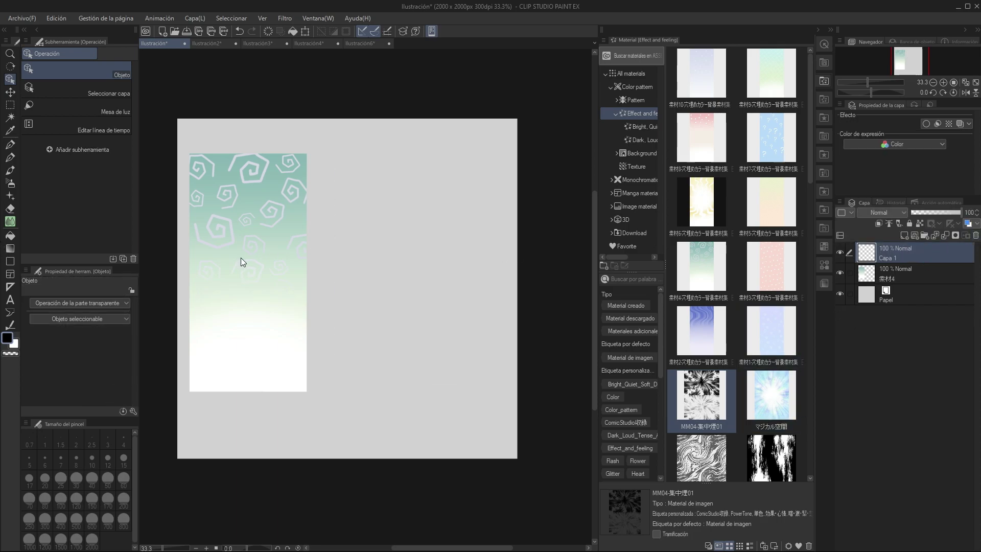
Delete the swirl-gradient layer and reselect 素材4 in the Material palette
left_click_drag(243, 262, 347, 268)
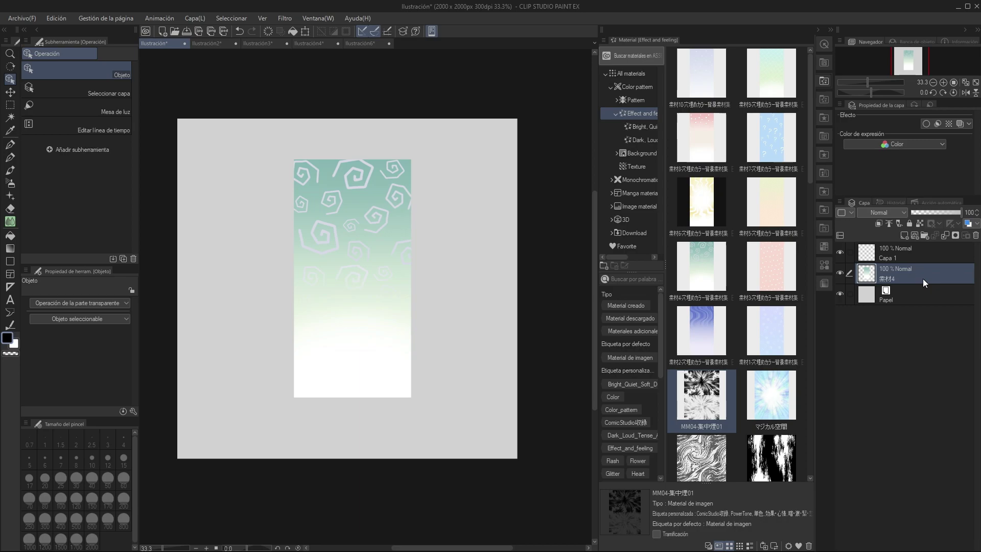
left_click_drag(925, 283, 975, 235)
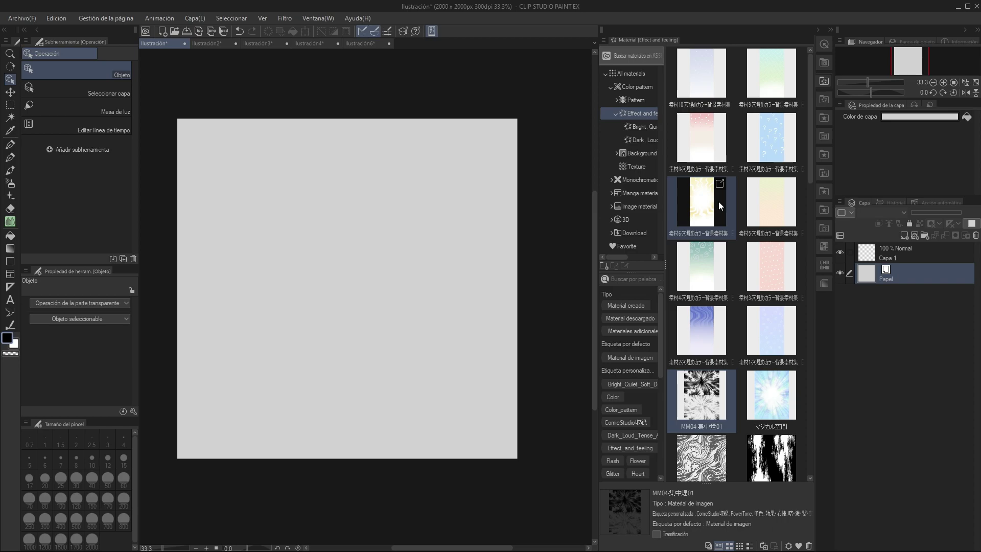
left_click(711, 259)
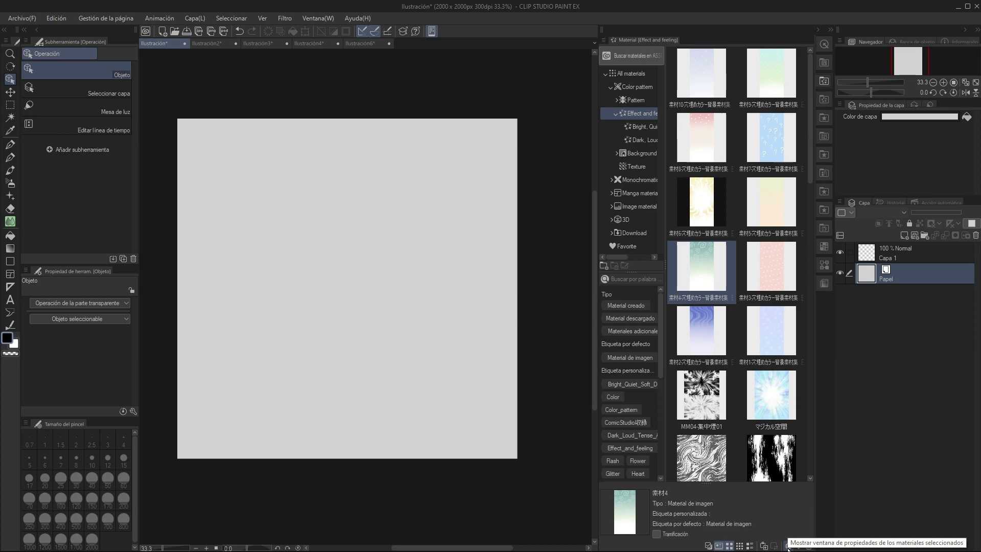
In 素材4's properties, tick 'Después de ampliar y reducir', keep 'Ajuste después de pegado', and accept
left_click(787, 546)
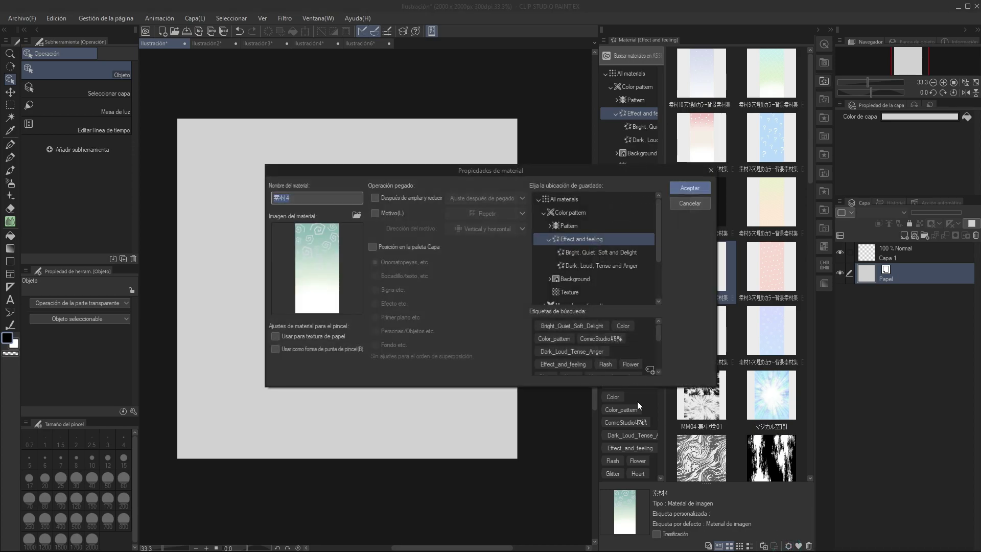
mouse_move(460, 170)
left_mouse_down()
mouse_move(416, 165)
mouse_move(460, 167)
left_mouse_up()
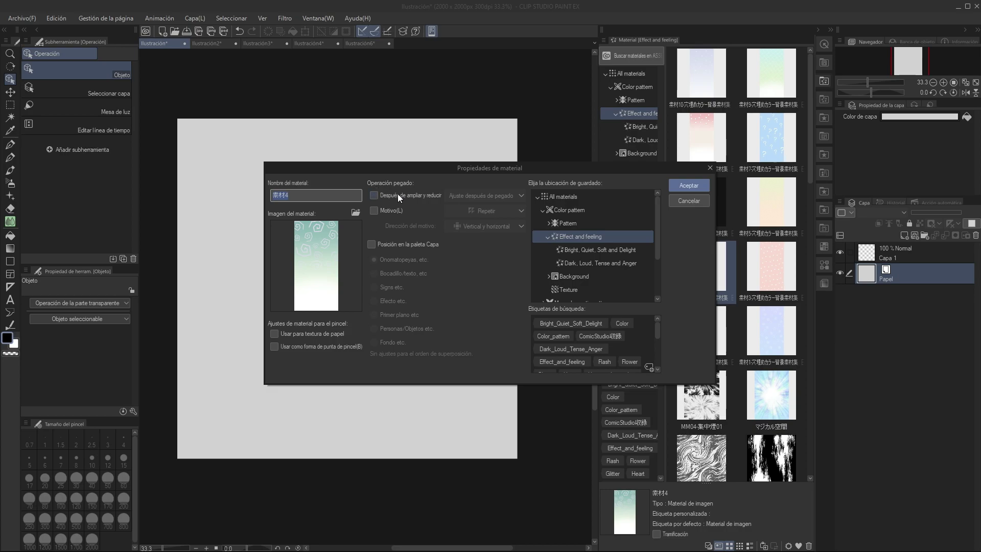
left_click(375, 195)
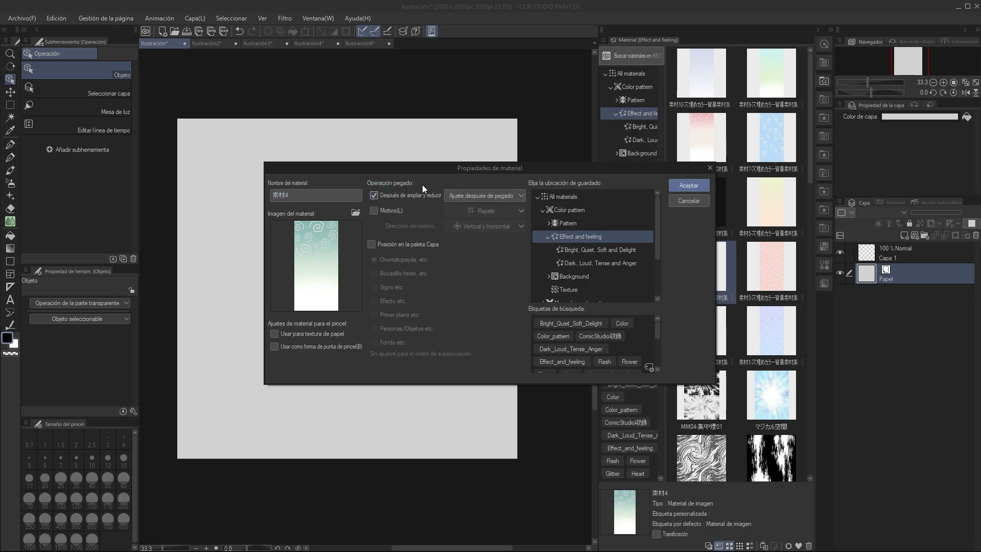
left_click(489, 195)
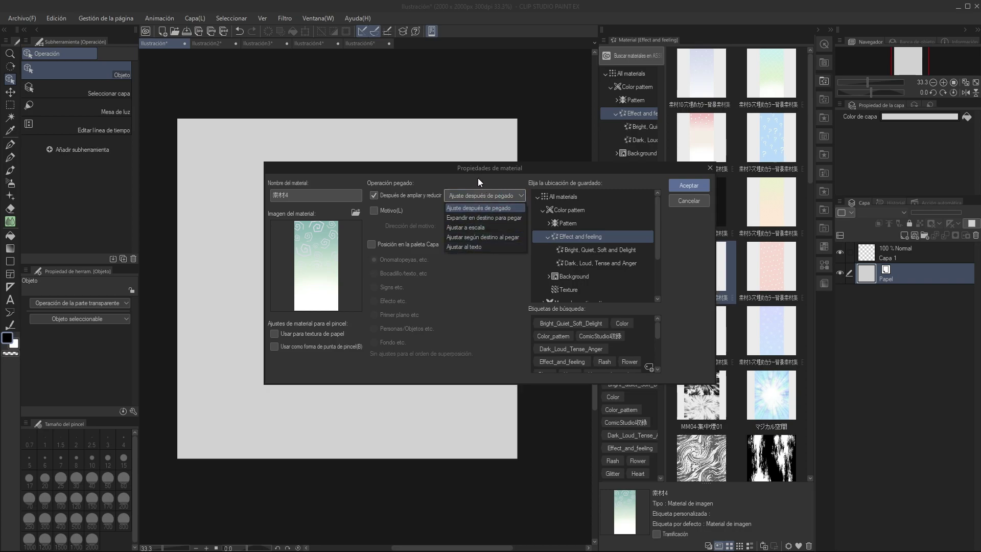
left_click(511, 195)
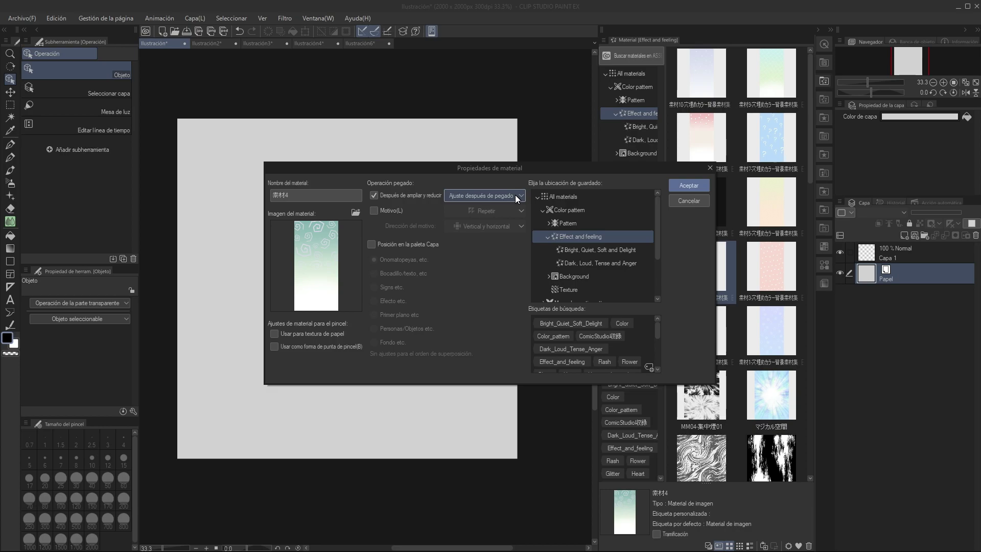
left_click(679, 187)
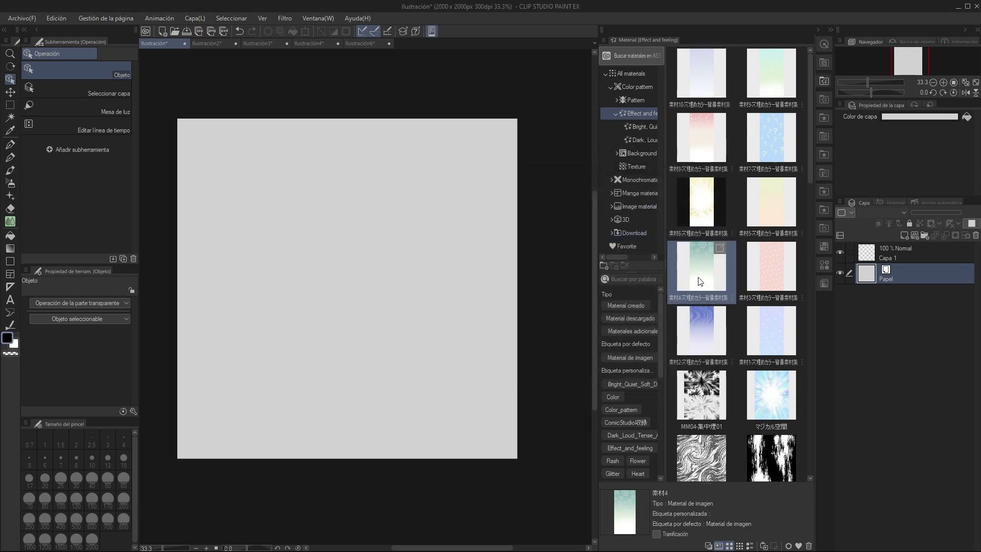
Paste 素材4 onto the square canvas and scale it to 108% in the top-left area
left_click_drag(700, 281, 288, 325)
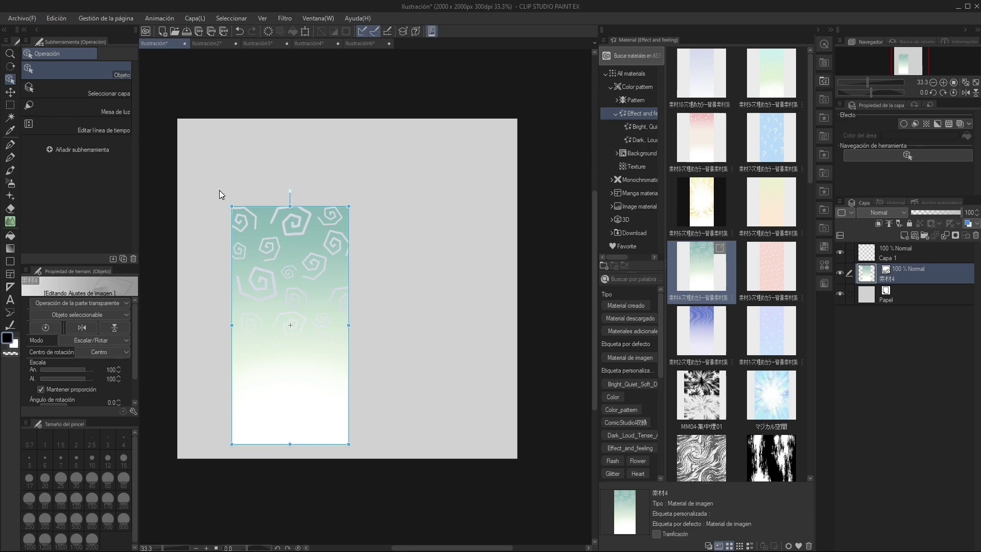
left_click_drag(219, 191, 158, 119)
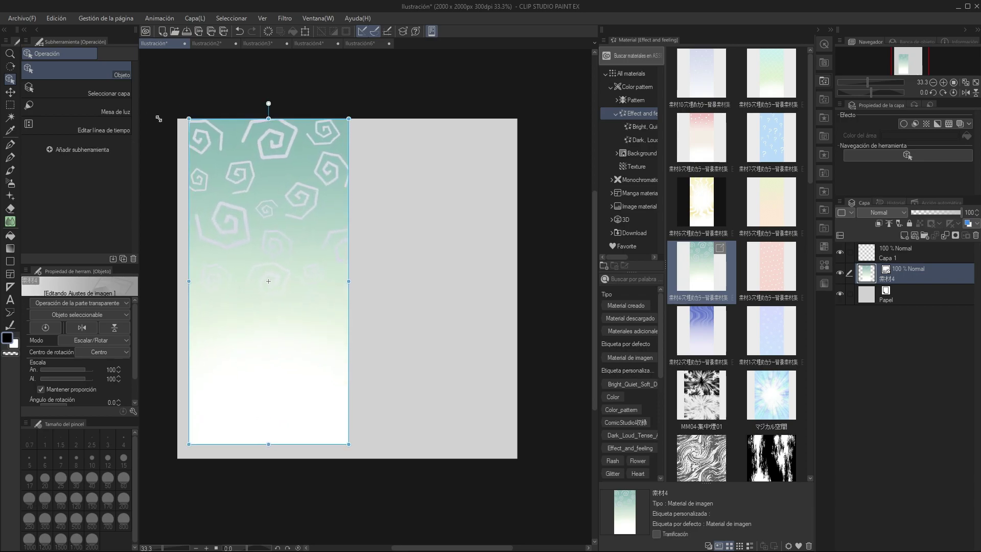
scroll(212, 173, "down", 2)
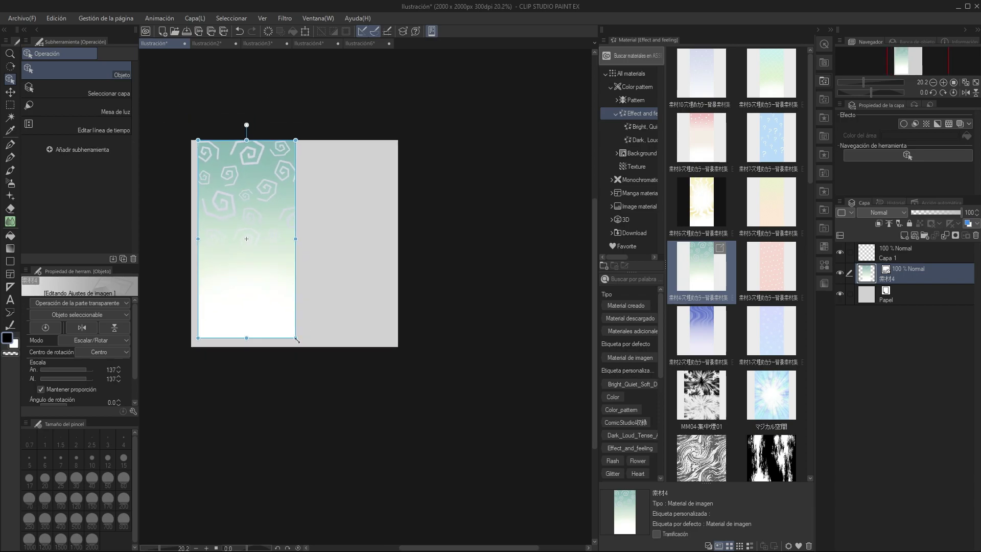
left_click_drag(297, 340, 274, 296)
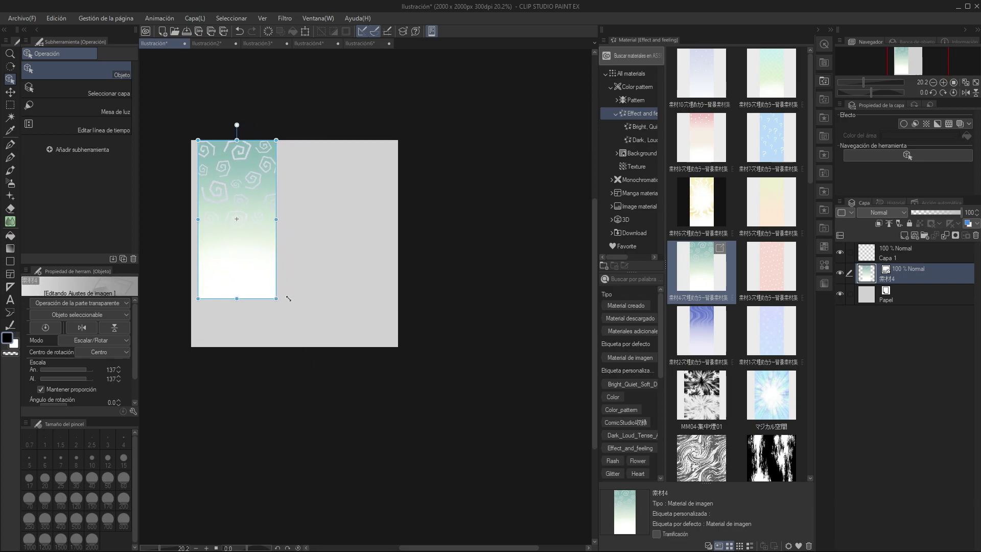
Browse the Ilustración2, 3, 4 and 6 canvases, then return to Ilustración
left_click(219, 44)
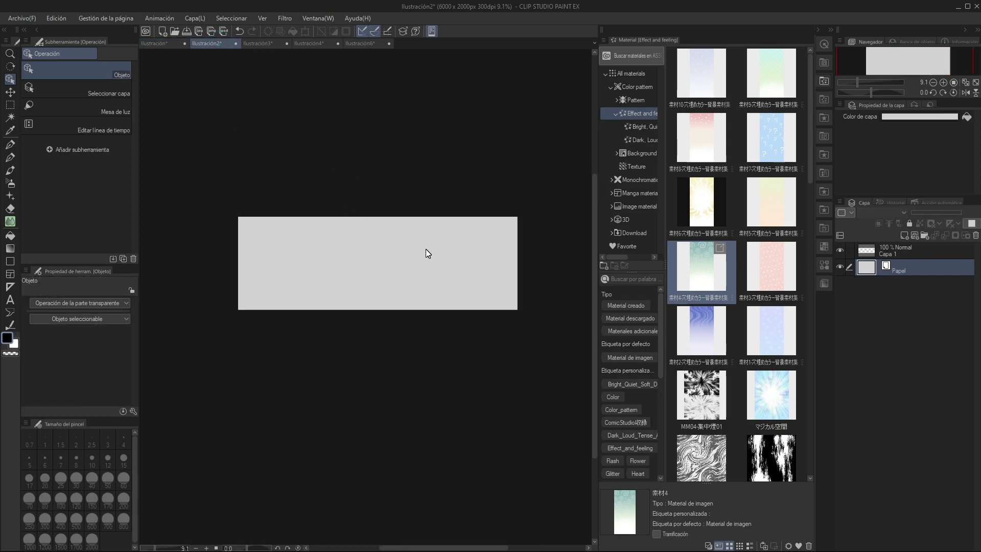
left_click(261, 44)
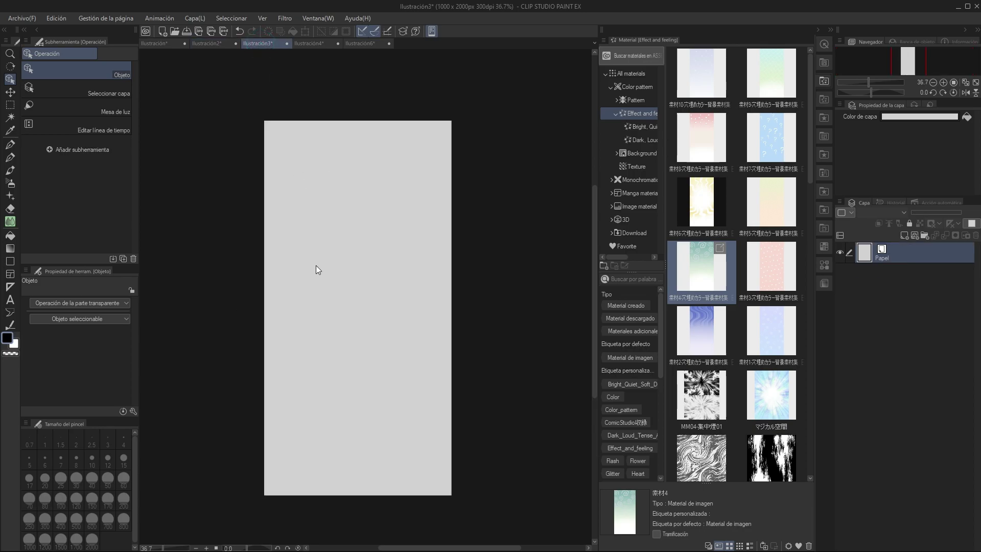
left_click(314, 46)
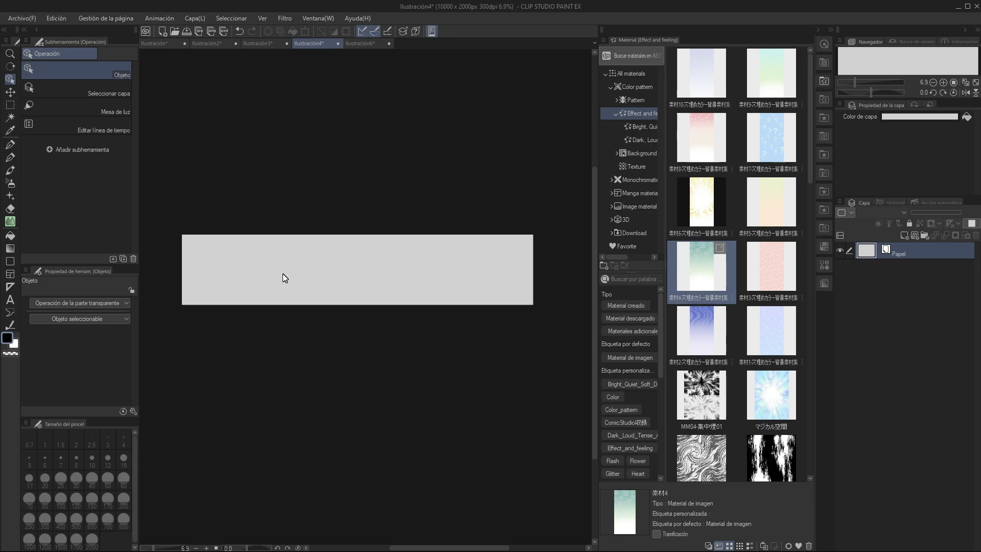
left_click(362, 43)
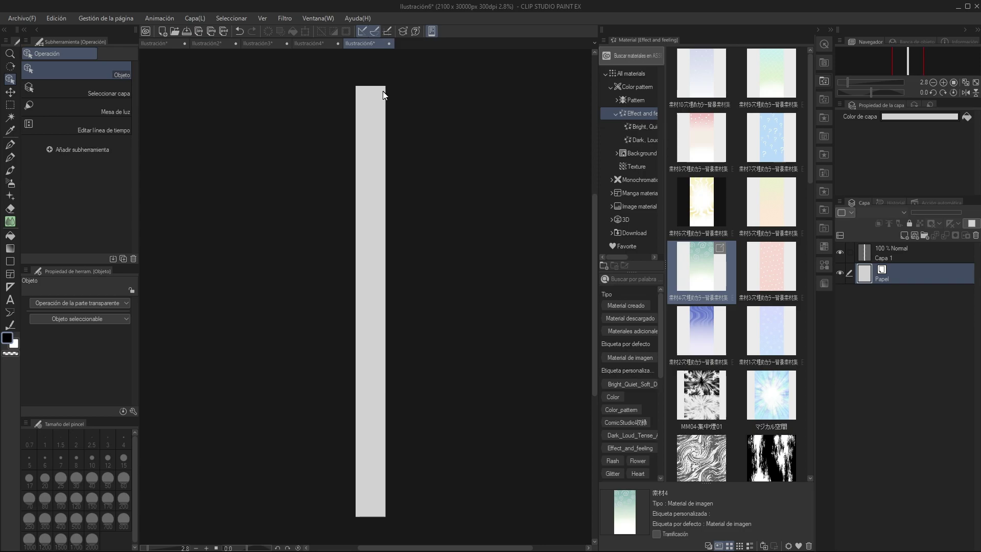
scroll(386, 126, "down", 1)
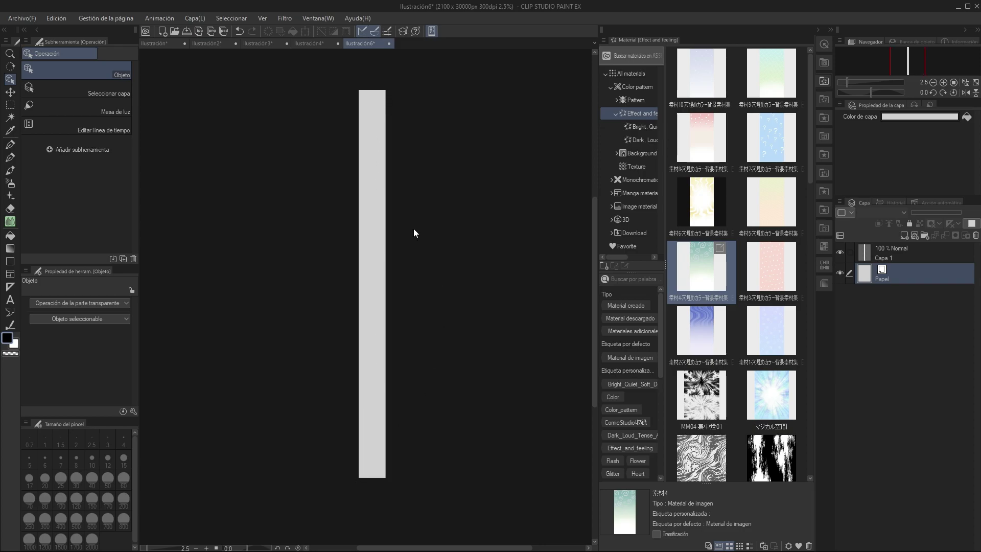
left_click(162, 46)
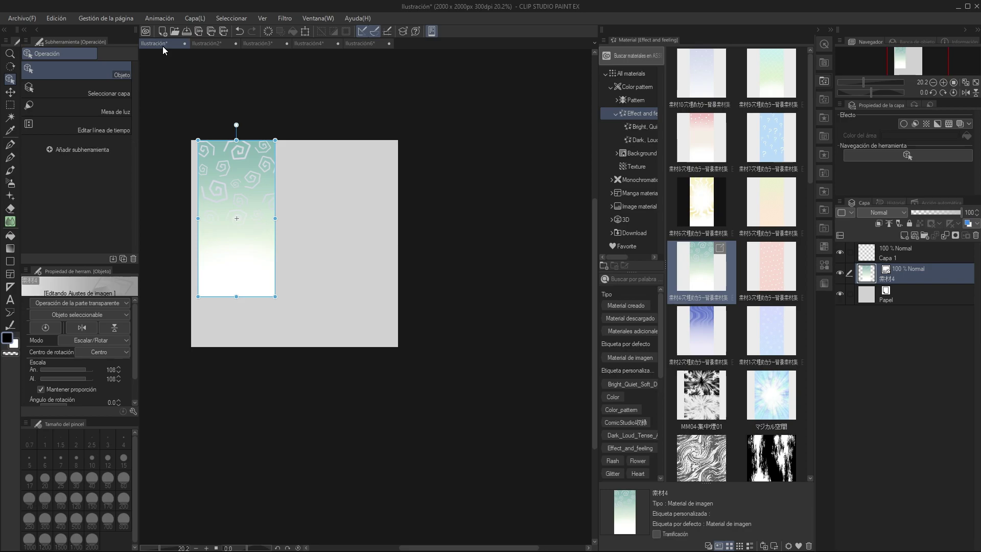
Confirm 素材4's paste fit stays 'Ajuste después de pegado' in Material Properties
left_click(707, 545)
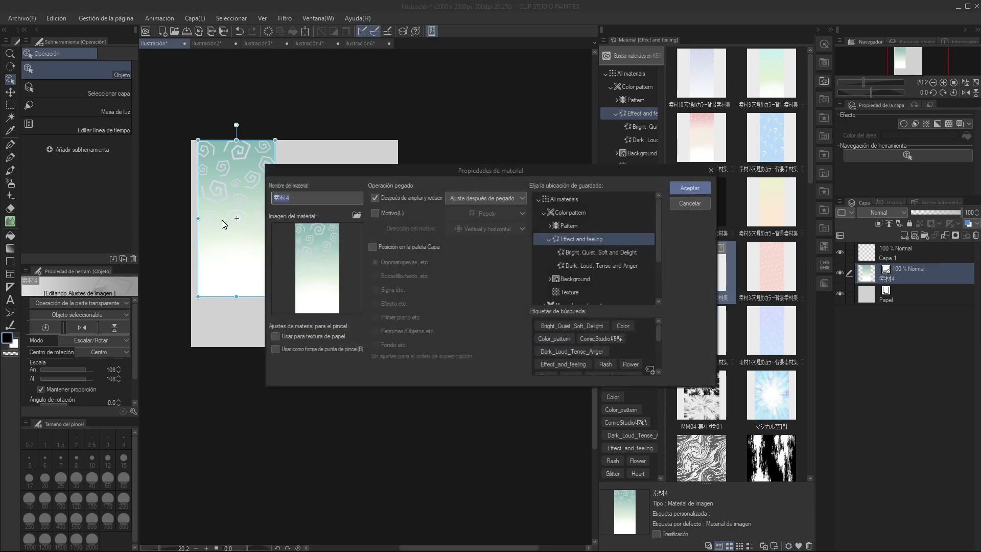
left_click(500, 198)
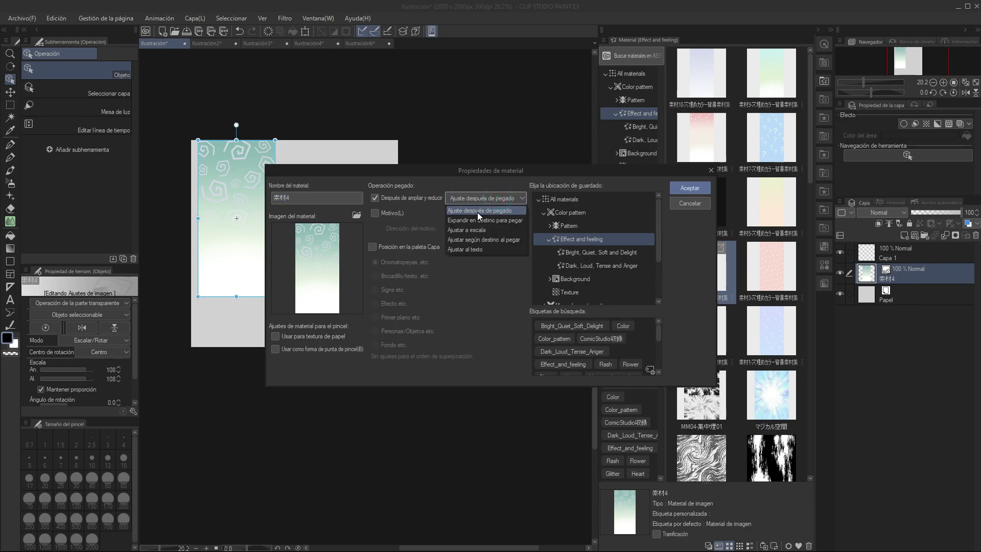
left_click(476, 213)
key("Return")
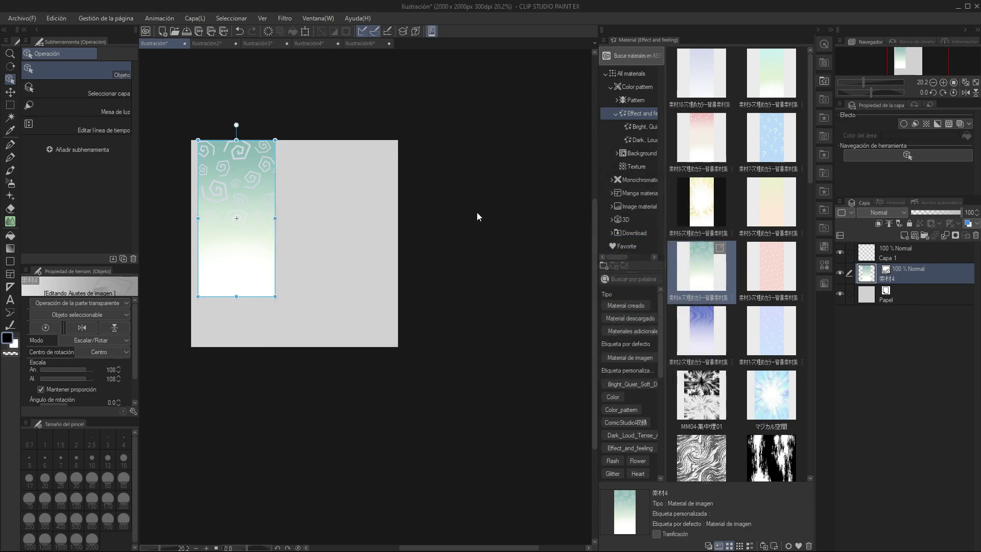
Paste 素材4 at native size into the wide Ilustración2 and tall Ilustración3 canvases
left_click(213, 45)
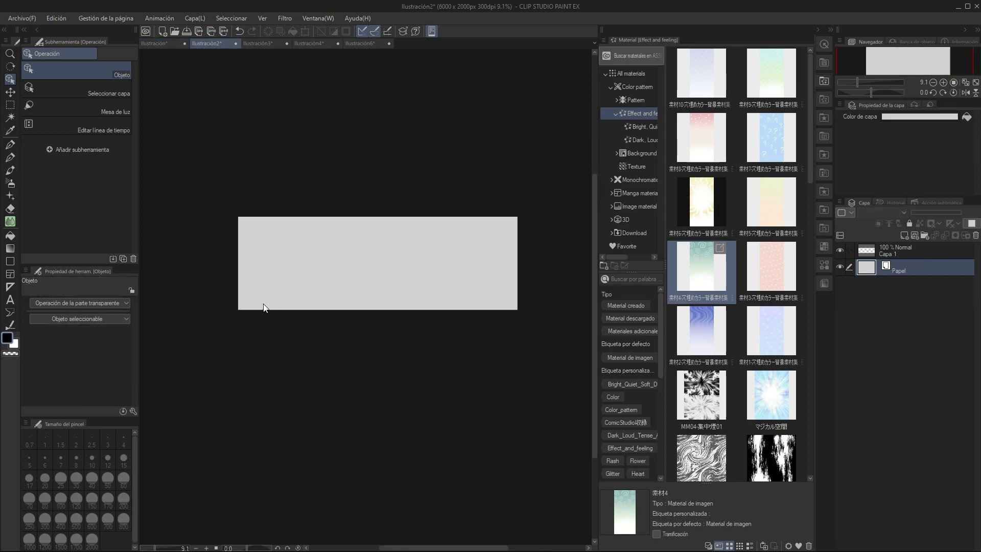
left_click_drag(709, 274, 387, 251)
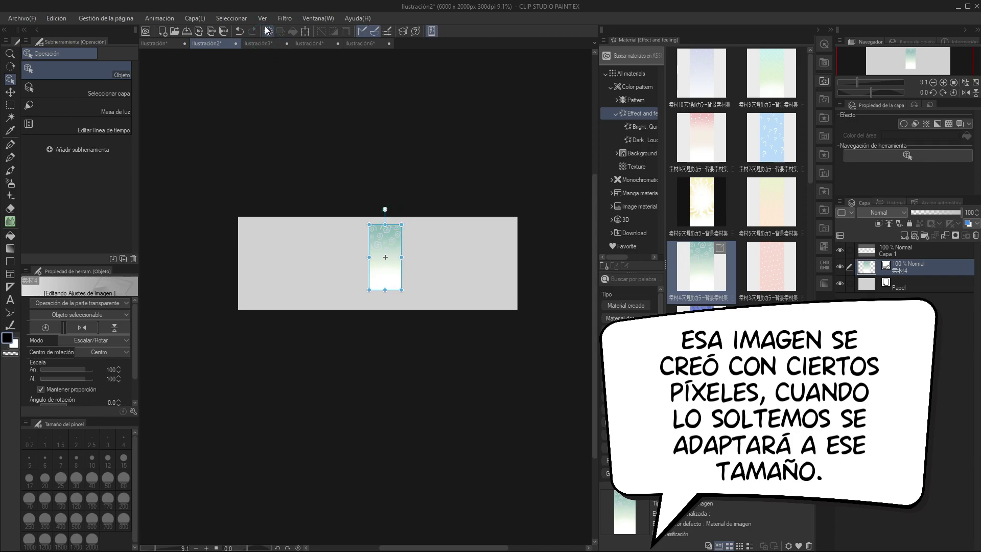
left_click(262, 43)
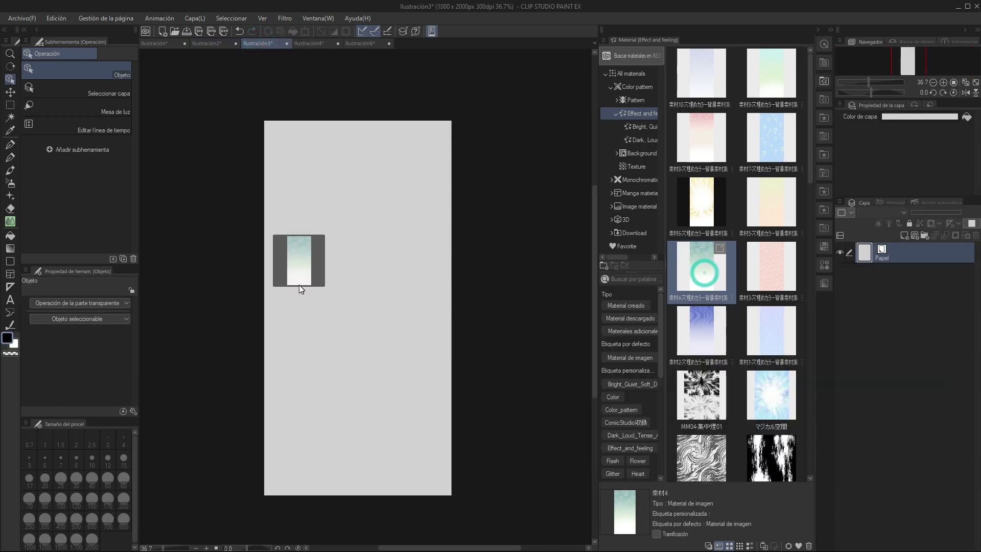
left_click_drag(706, 278, 299, 284)
left_click_drag(331, 156, 388, 172)
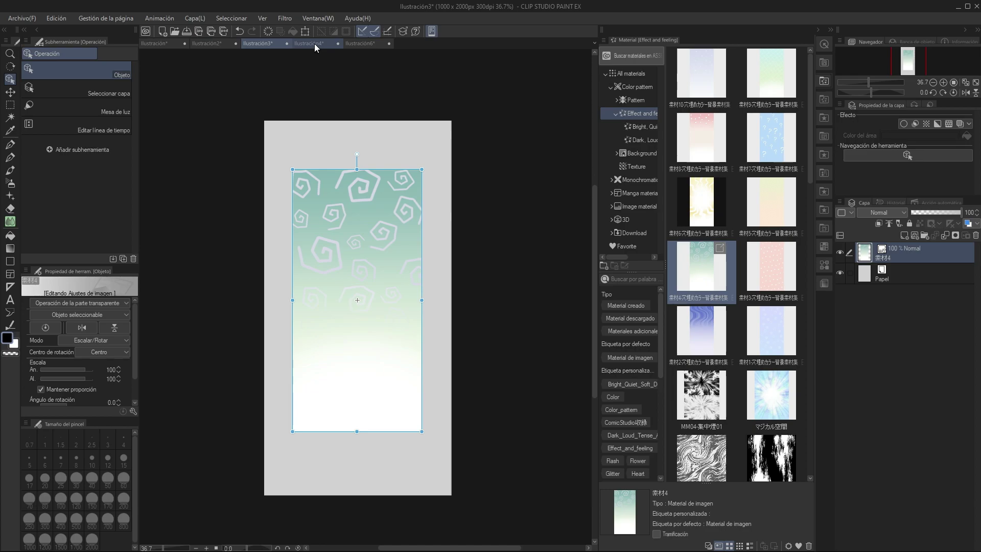
left_click(171, 45)
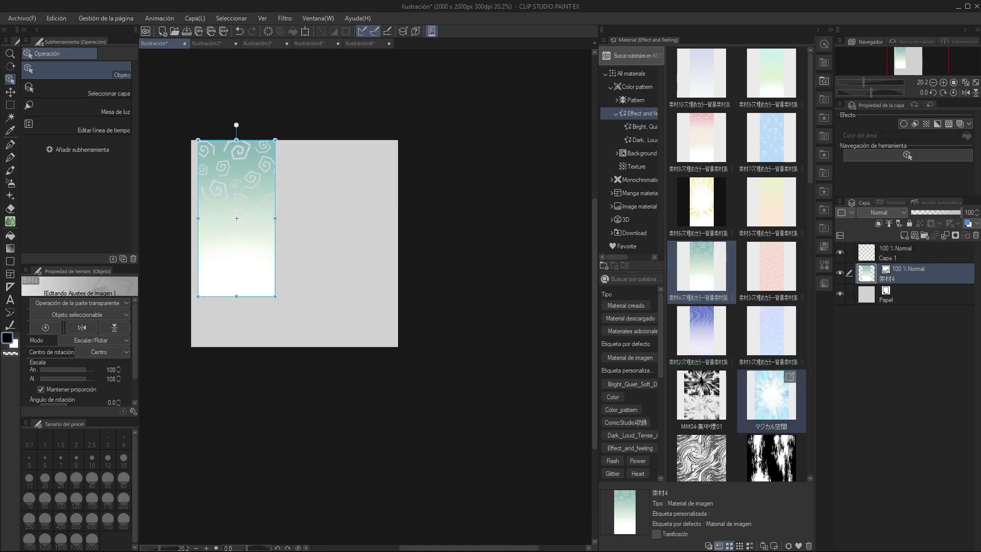
Set 素材4 to 'Expandir en destino para pegar' and delete its old layer from Ilustración
left_click(788, 546)
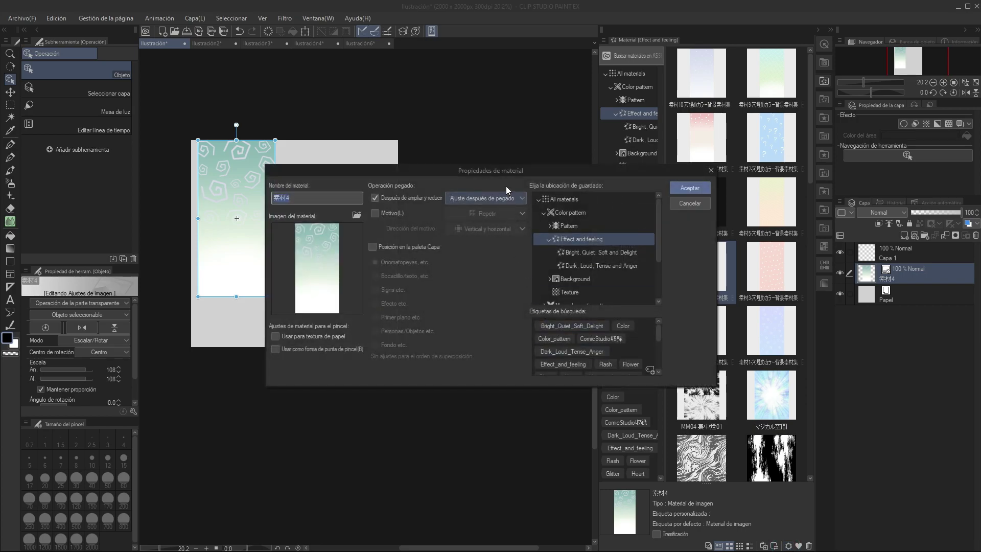
left_click(492, 199)
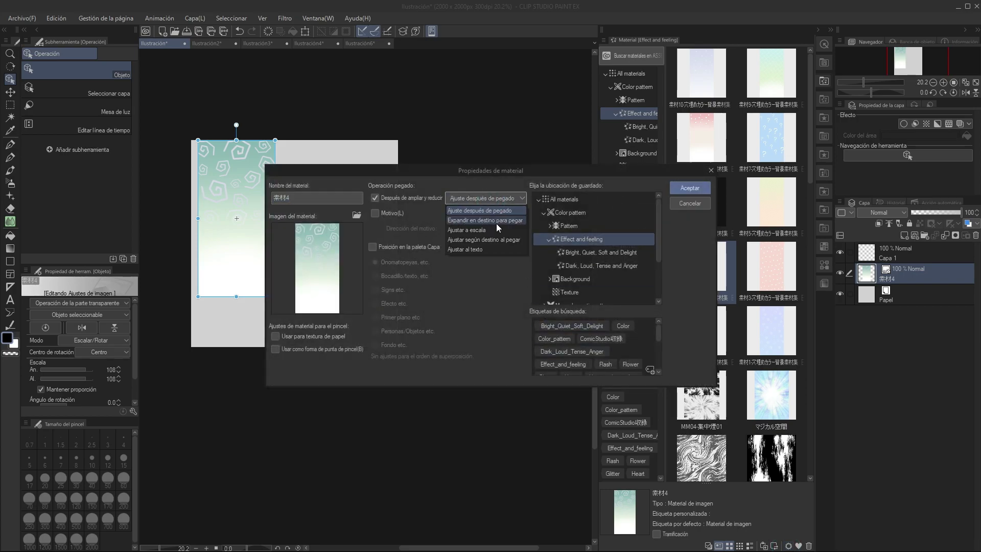
left_click(496, 223)
left_click(695, 192)
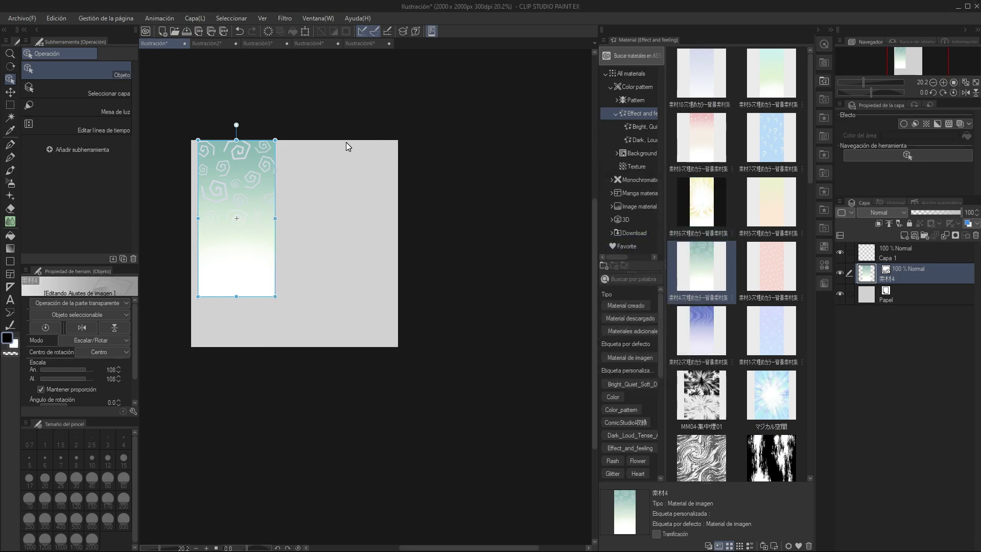
left_click_drag(345, 140, 439, 186)
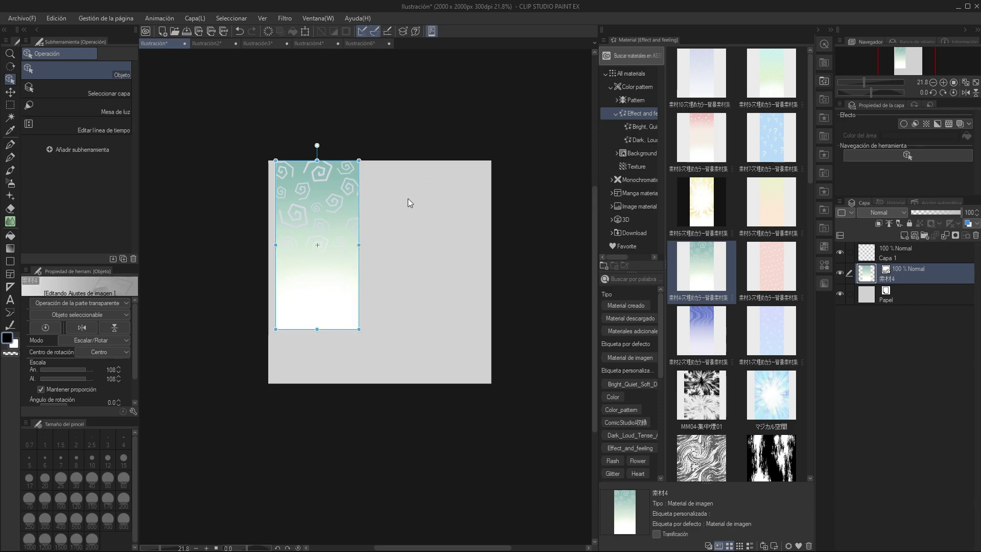
left_click_drag(926, 280, 974, 238)
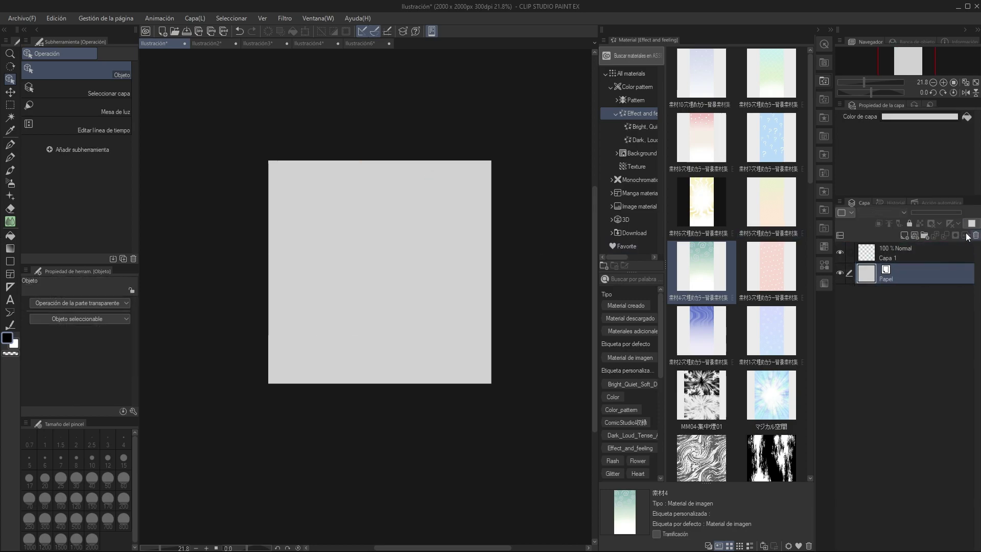
Paste 素材4 into Ilustración so it fills the whole square canvas
mouse_move(690, 281)
left_mouse_down()
mouse_move(409, 271)
mouse_move(409, 279)
left_mouse_up()
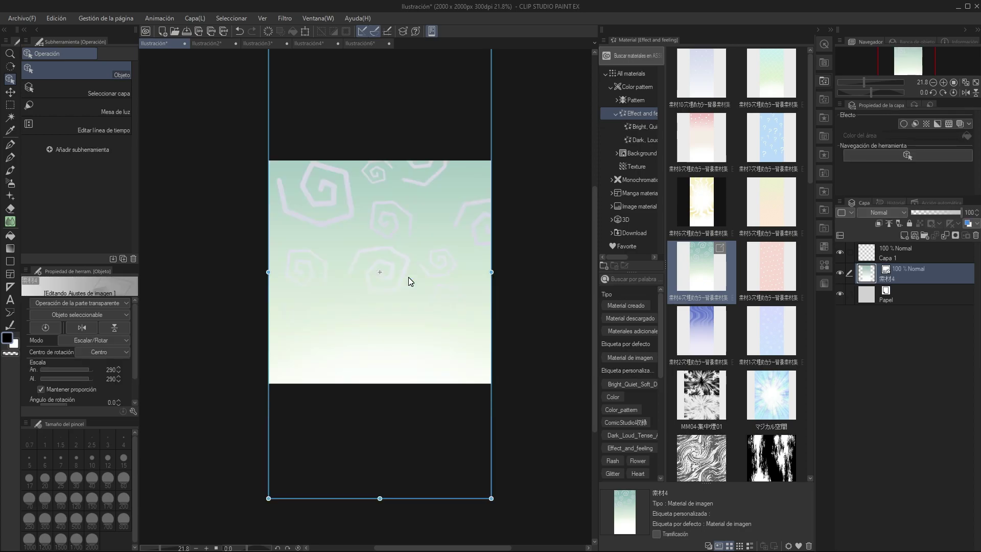
scroll(444, 258, "down", 2)
scroll(443, 256, "up", 1)
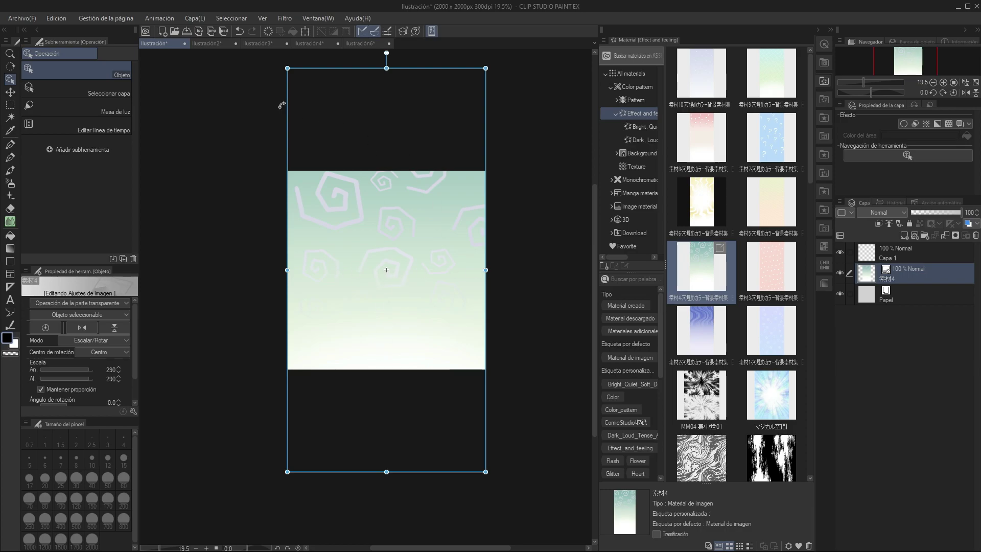
Replace Ilustración2's small swirl layer with 素材4 expanded to fill the wide canvas
left_click(222, 44)
left_click_drag(941, 259, 975, 237)
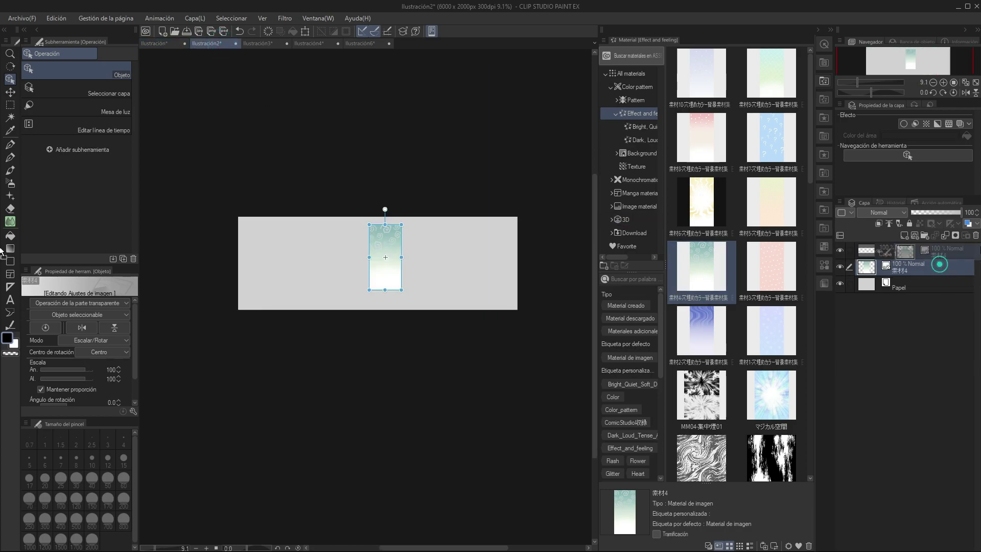
left_click_drag(683, 271, 352, 240)
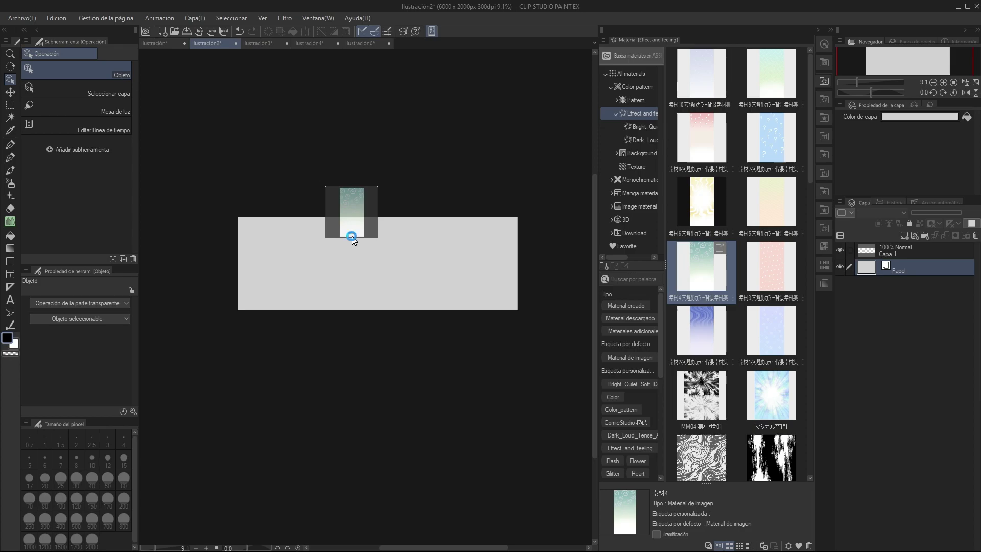
scroll(352, 236, "down", 2)
scroll(351, 236, "up", 2)
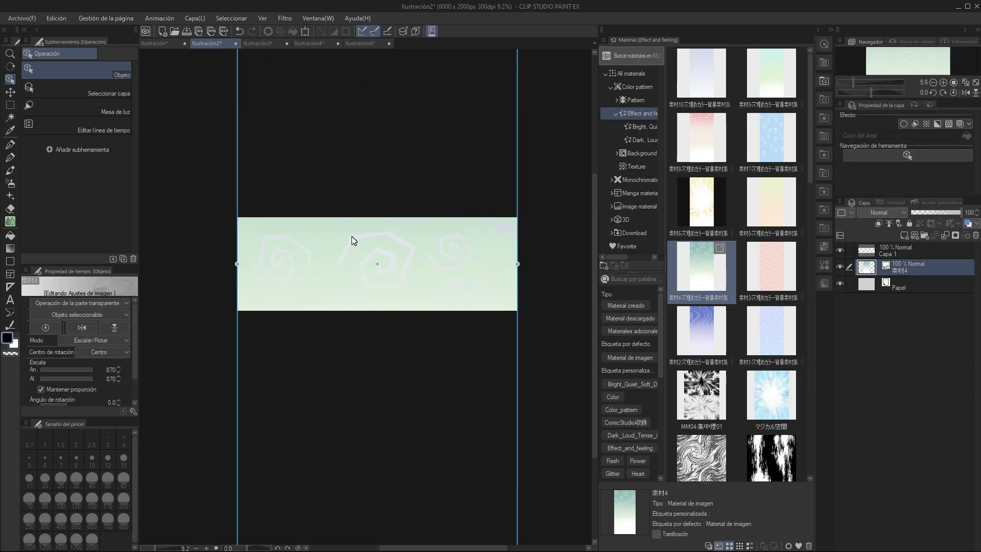
scroll(306, 262, "up", 2)
scroll(265, 271, "down", 2)
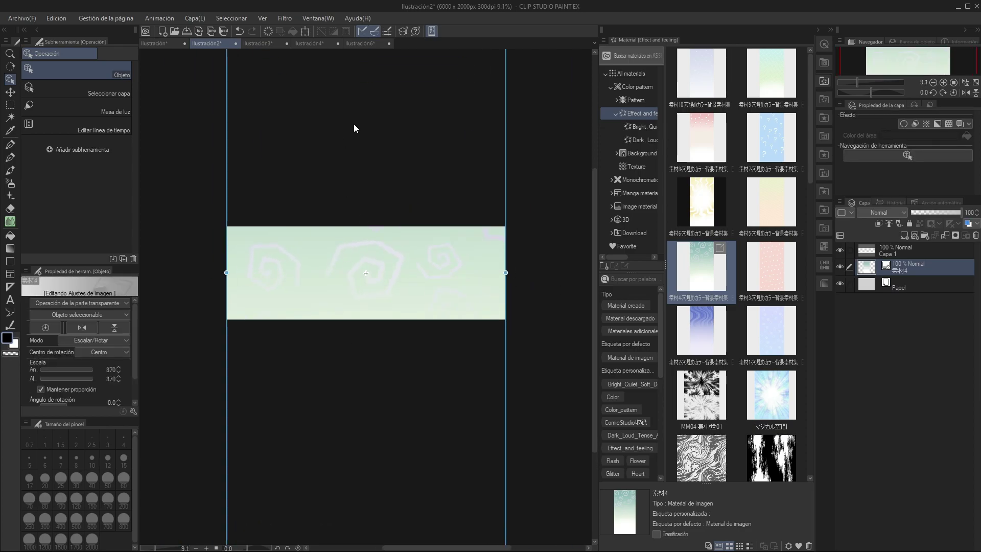
Replace Ilustración3's swirl layer and paste 素材4 into Ilustración4, both filling the canvas
left_click(262, 44)
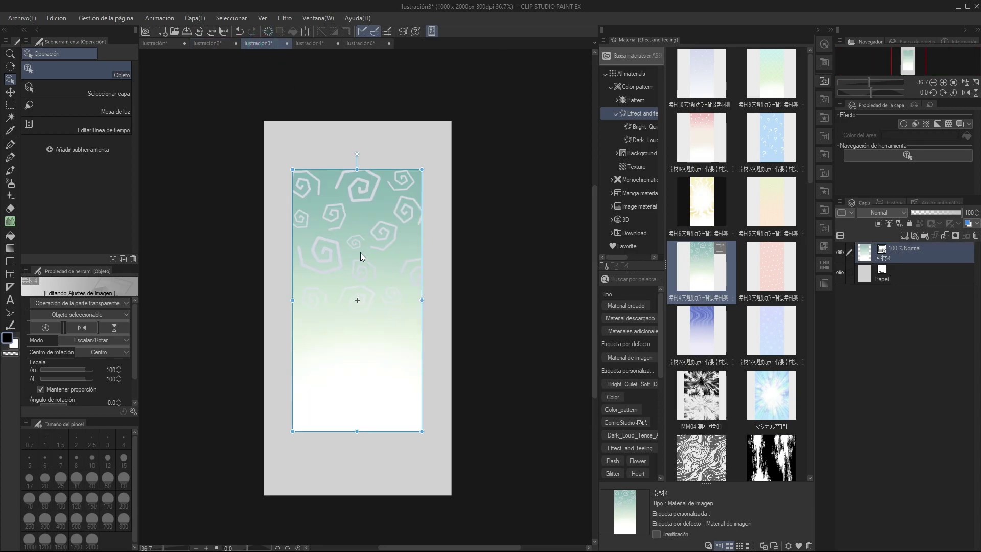
left_click(975, 235)
left_click_drag(700, 268, 388, 299)
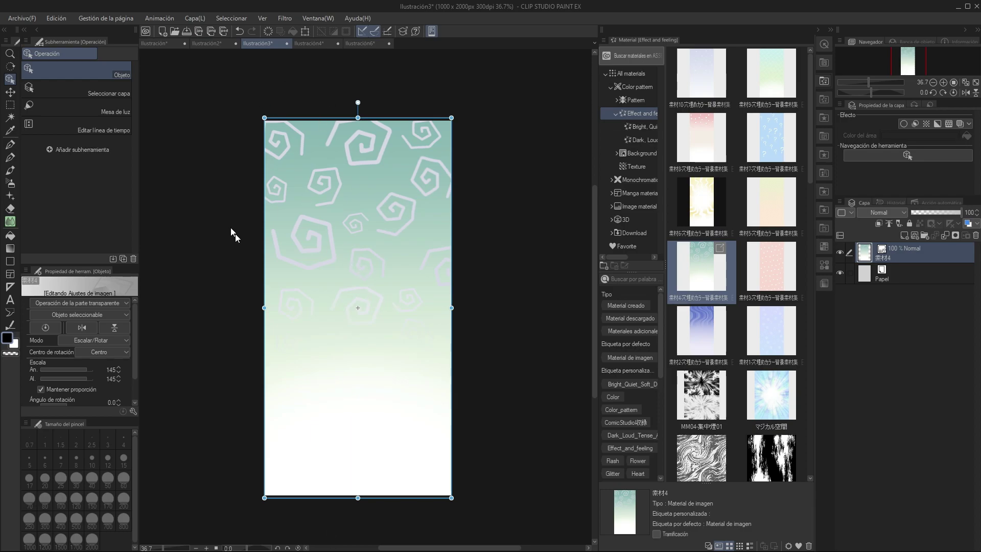
left_click(307, 45)
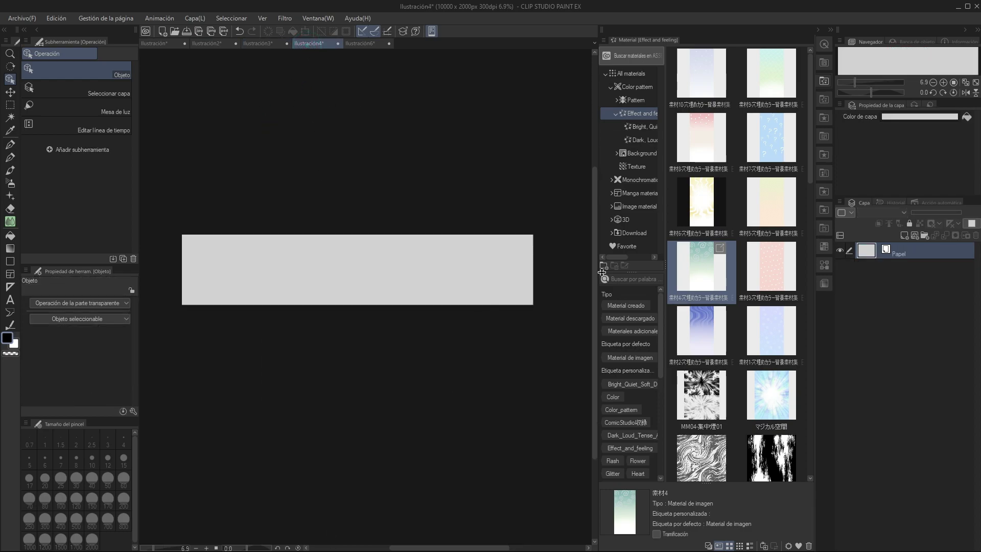
left_click_drag(705, 273, 336, 259)
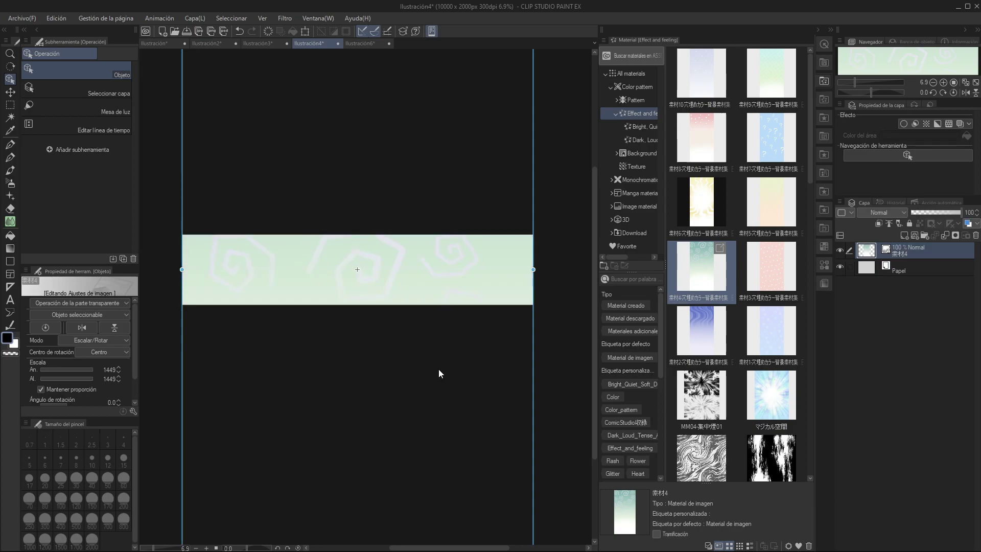
left_click(366, 45)
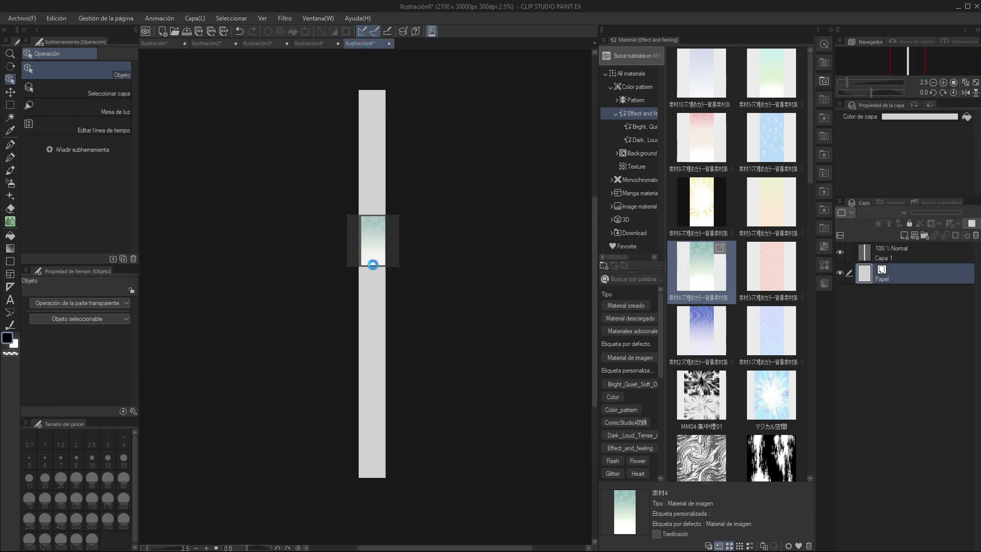
Paste 素材4 into the narrow Ilustración6 strip, stretched to its full height, and review its properties
left_click_drag(702, 271, 372, 265)
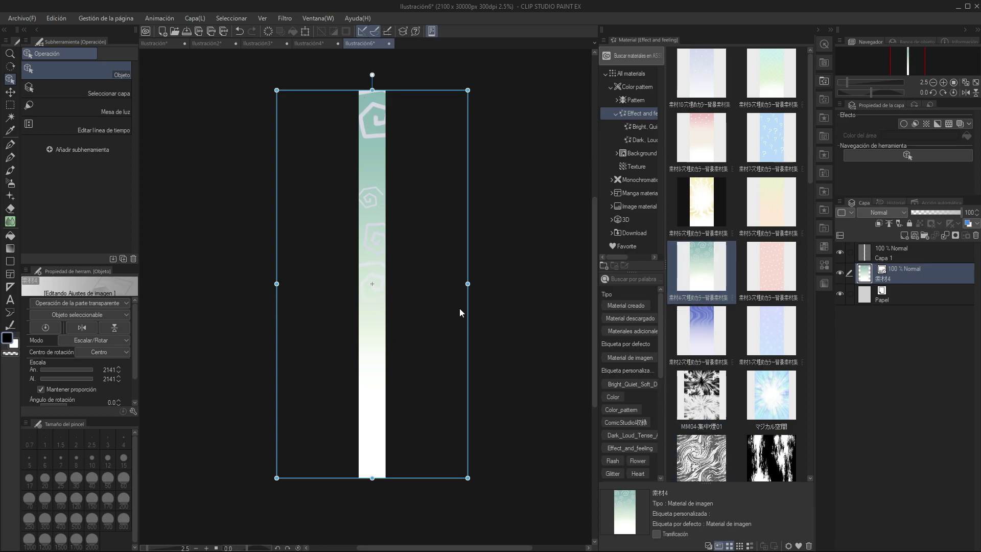
left_click(788, 546)
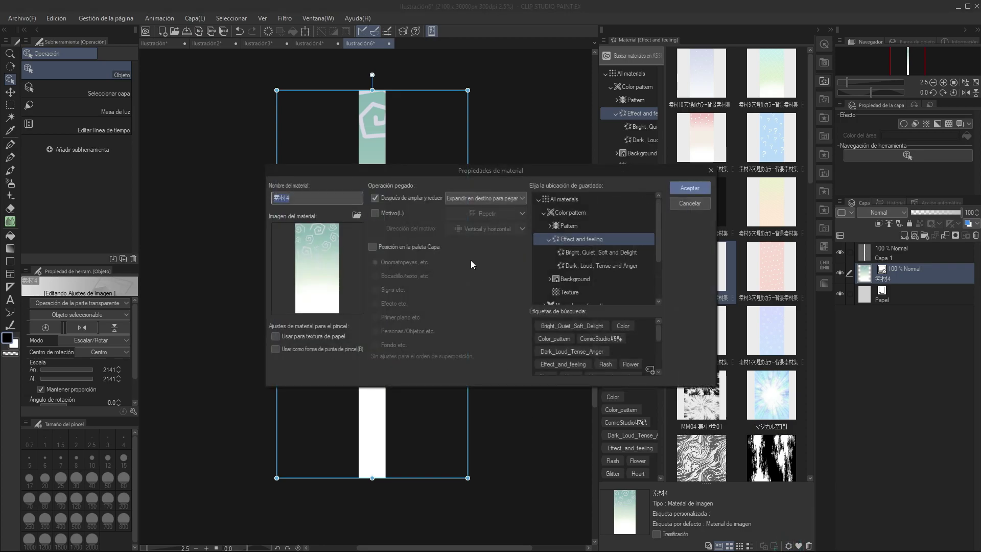
key("Return")
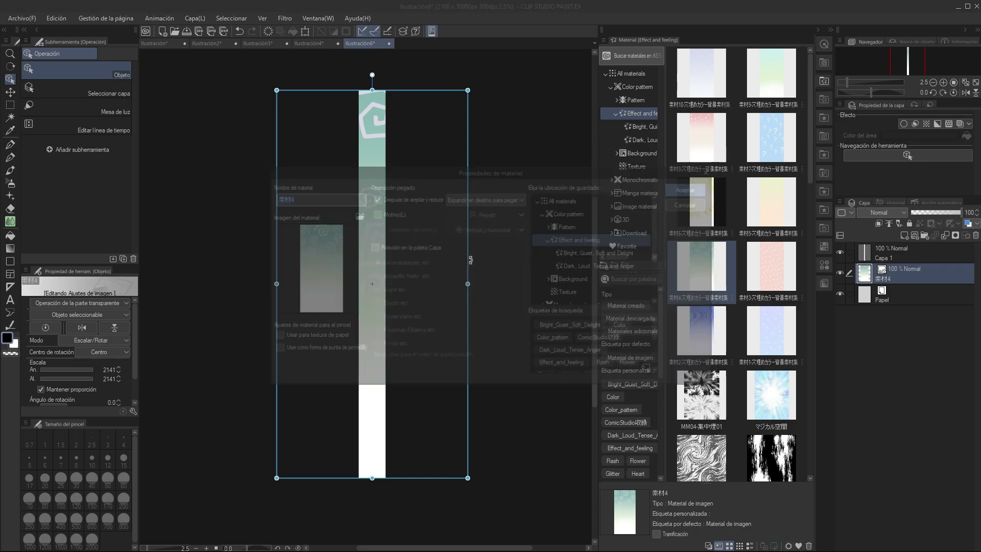
scroll(357, 204, "up", 5)
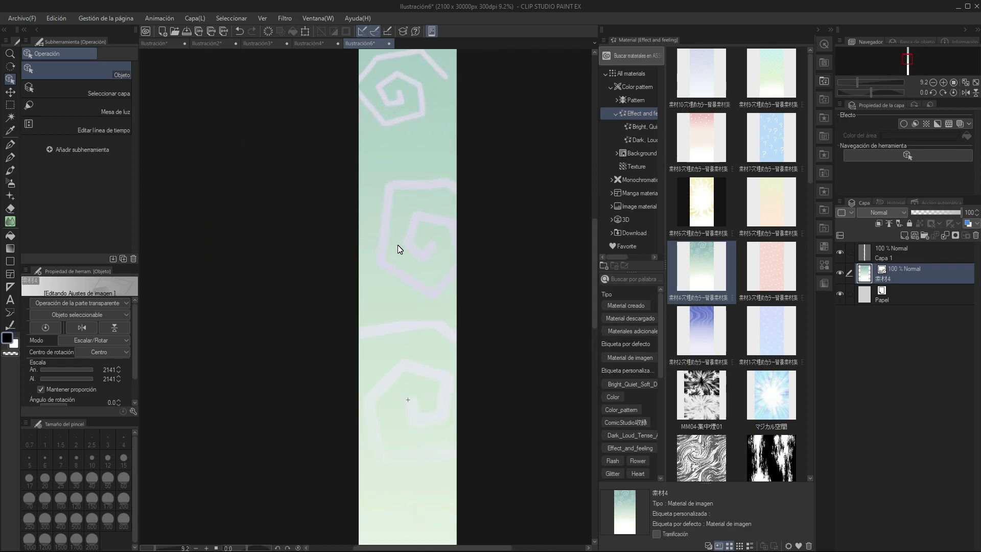
scroll(399, 249, "down", 2)
scroll(399, 248, "down", 3)
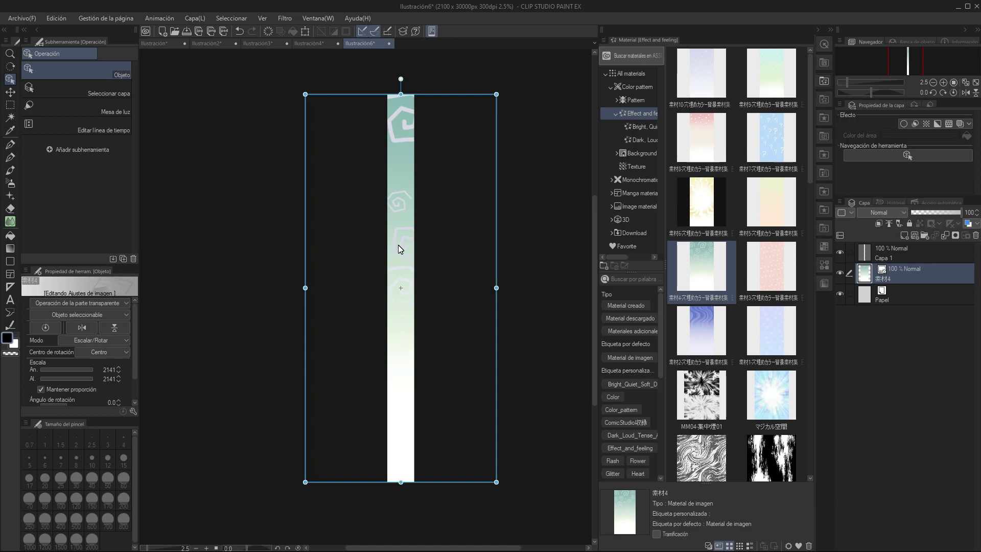
Set 素材4's paste operation to scale-to-fit in its Material Properties
left_click(788, 545)
left_click(470, 198)
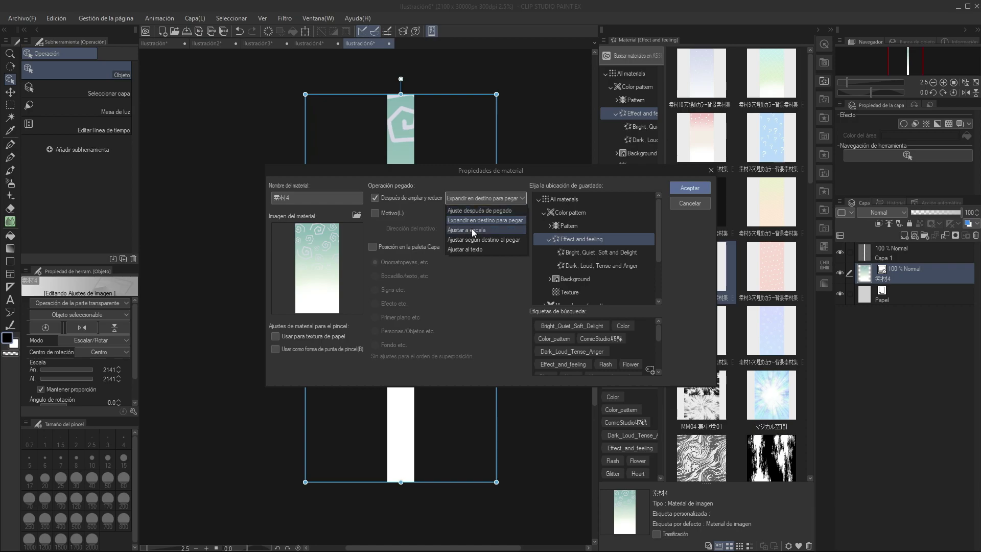
left_click(471, 229)
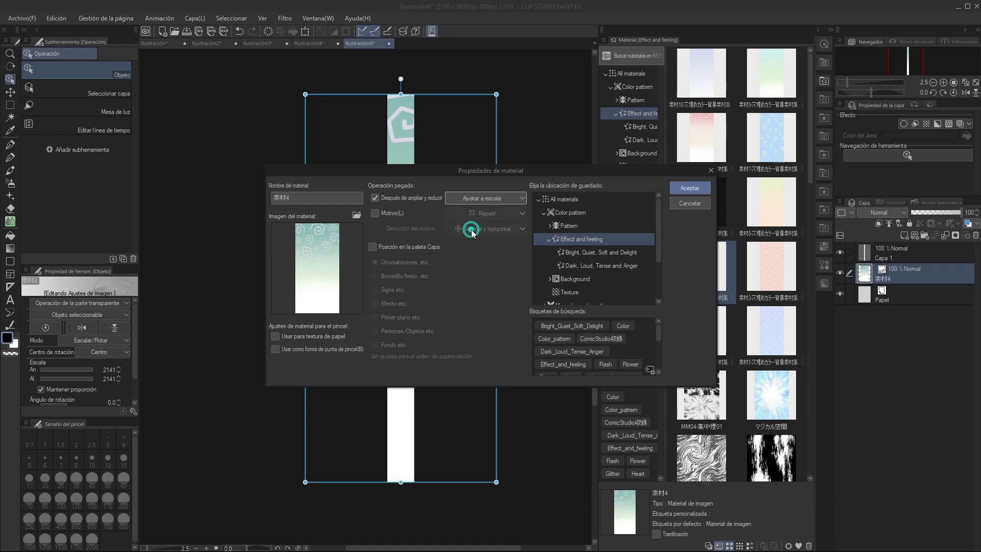
left_click(691, 187)
left_click(168, 47)
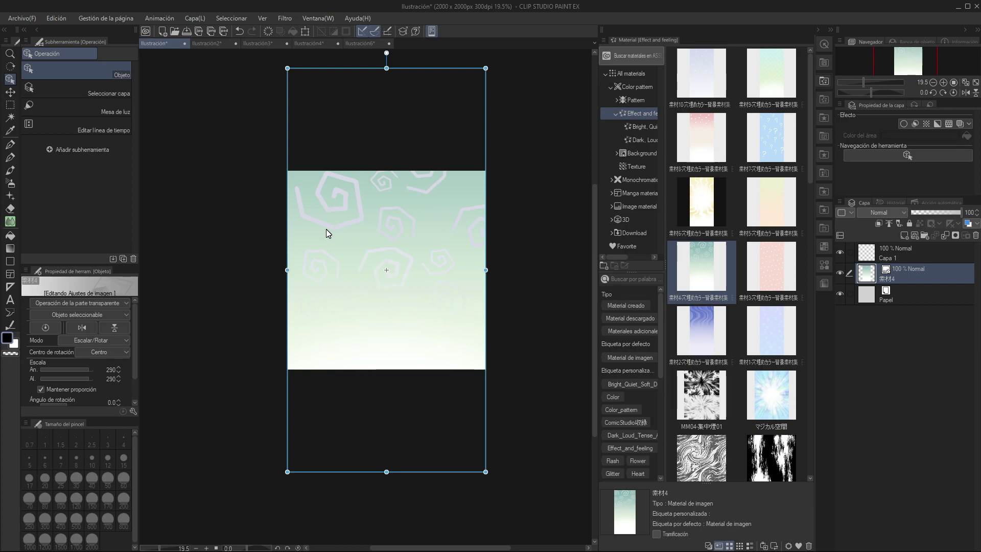
Cycle through the open canvases from Ilustración2 to Ilustración6 and back
left_click(218, 43)
left_click(258, 43)
left_click(315, 42)
left_click(374, 44)
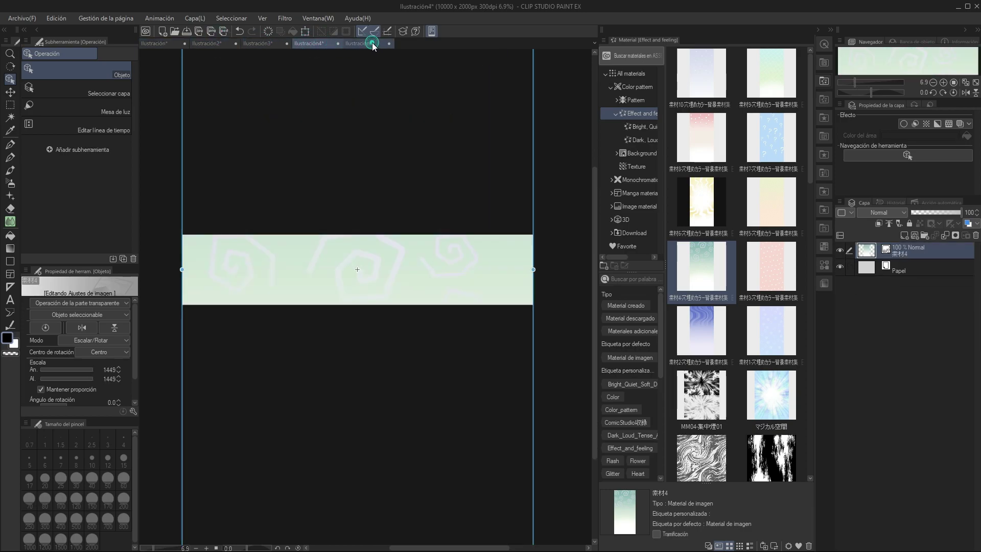
key("ctrl+shift+Tab")
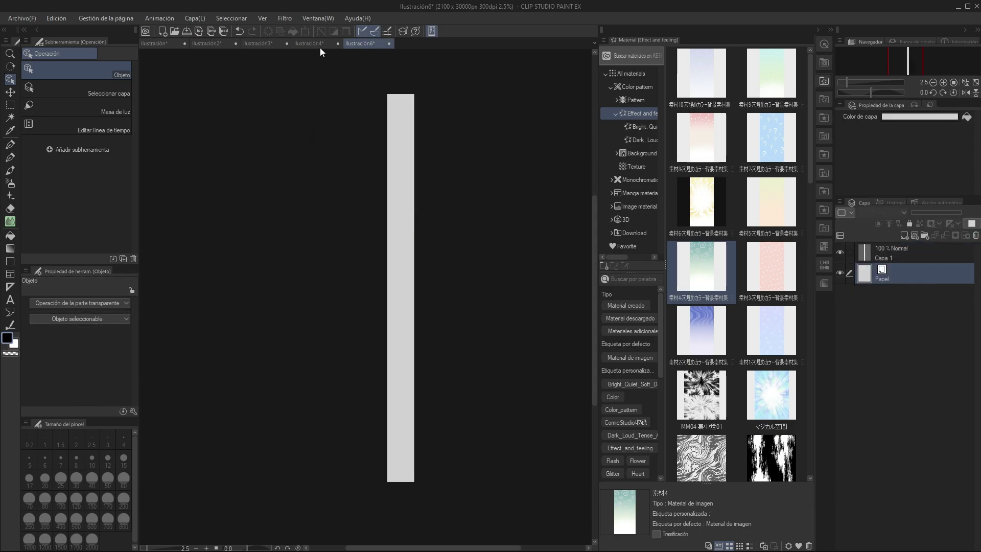
key("ctrl+shift+Tab")
key("ctrl+shift+Tab")
key("ctrl+shift+Tab")
Open 素材4's Material Properties and close them without changes
left_click(788, 546)
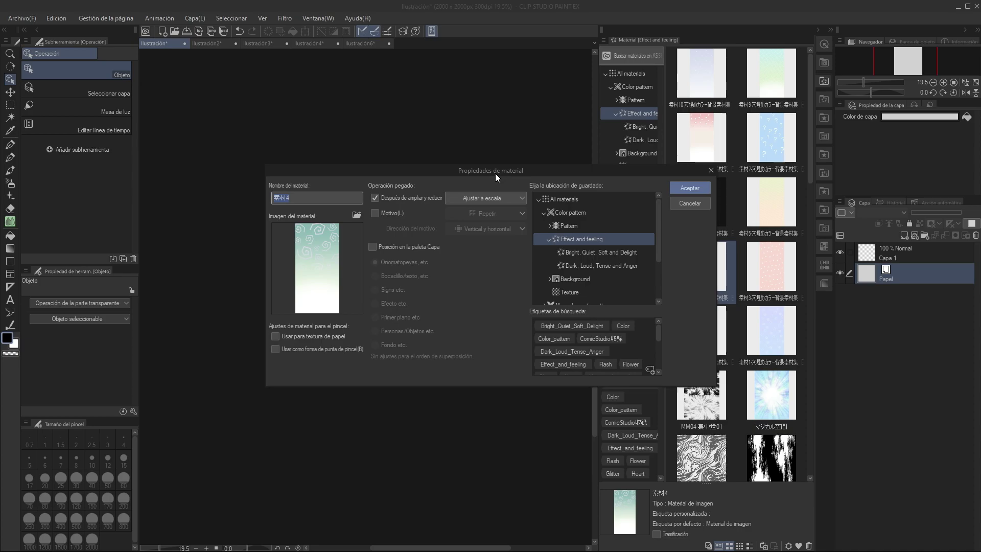
key("Return")
scroll(467, 223, "up", 1)
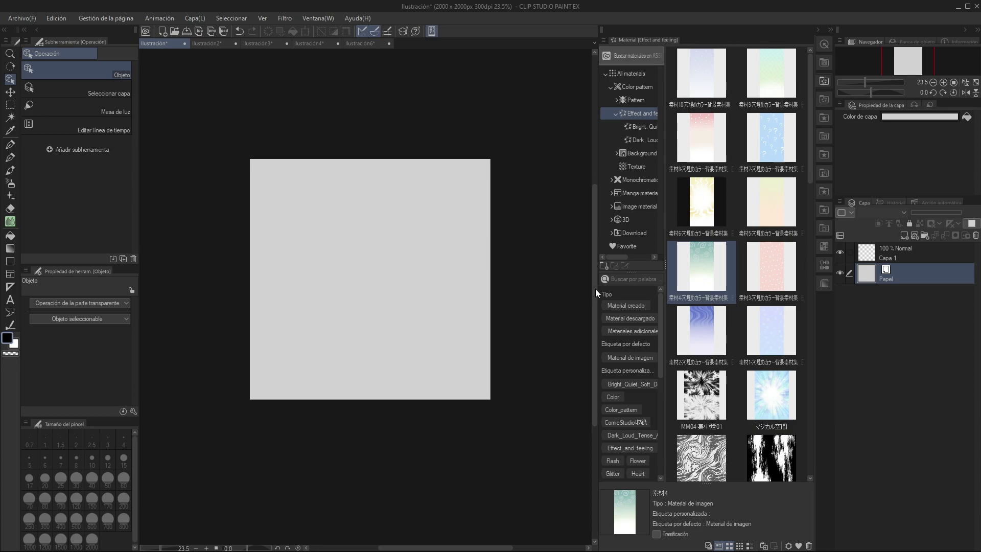
Paste 素材4 onto the square Ilustración canvas with its top aligned to the page top
left_click_drag(701, 268, 372, 268)
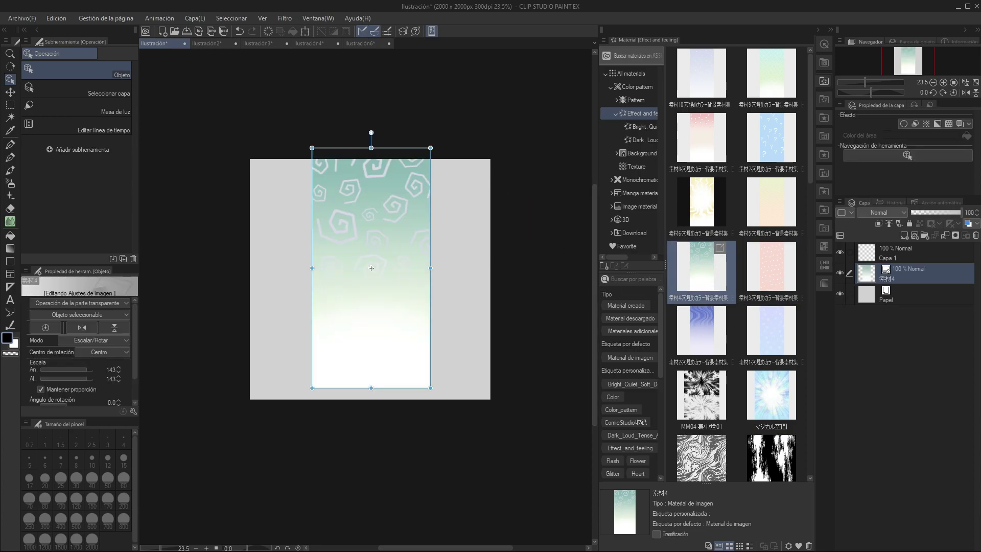
left_click_drag(393, 150, 395, 163)
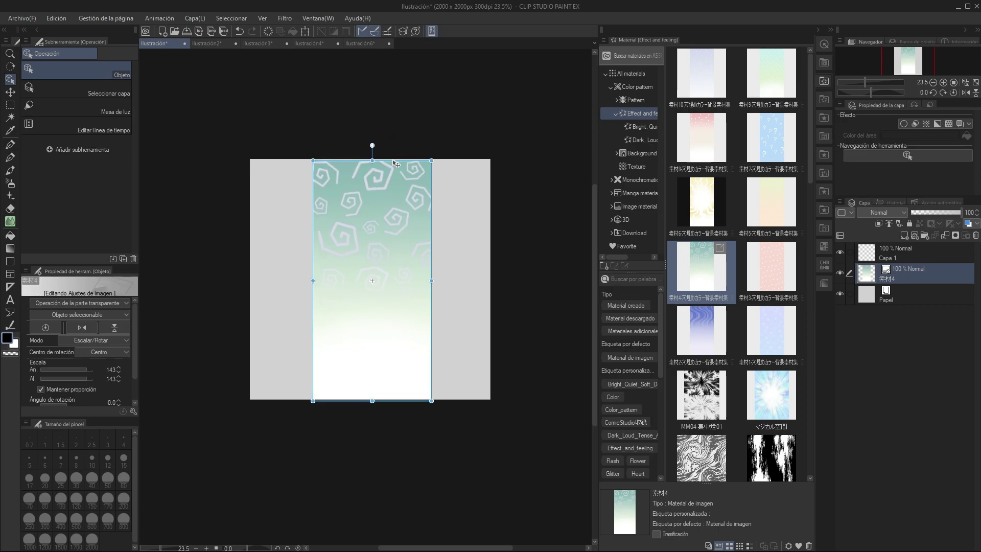
left_click_drag(402, 162, 403, 159)
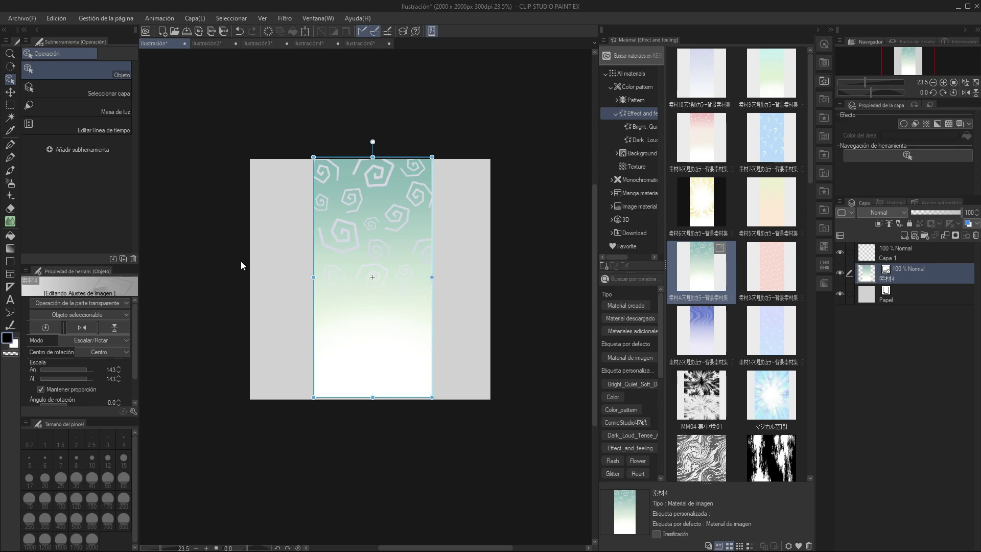
left_click(206, 45)
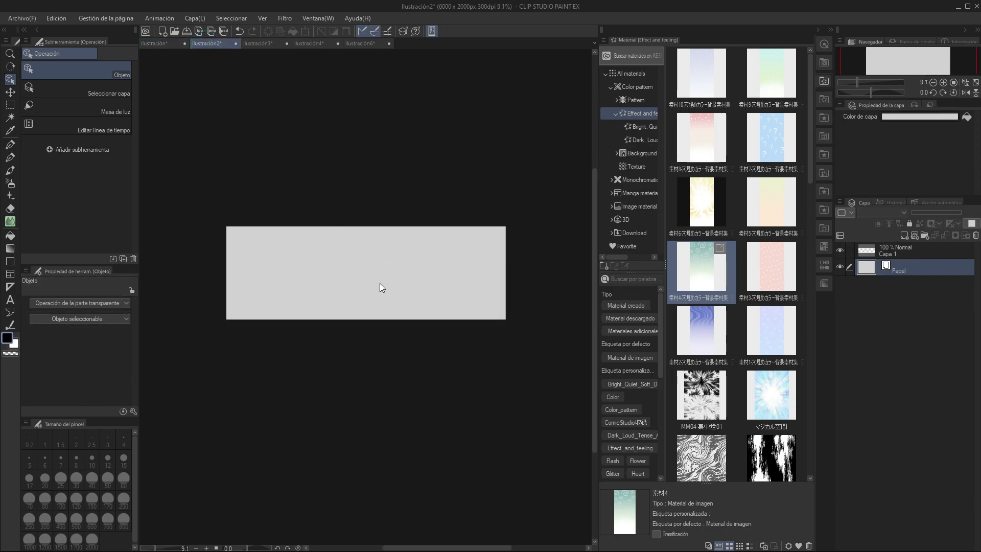
Paste 素材4 onto the wide Ilustración2 canvas
mouse_move(684, 270)
left_mouse_down()
mouse_move(354, 264)
mouse_move(386, 229)
left_mouse_up()
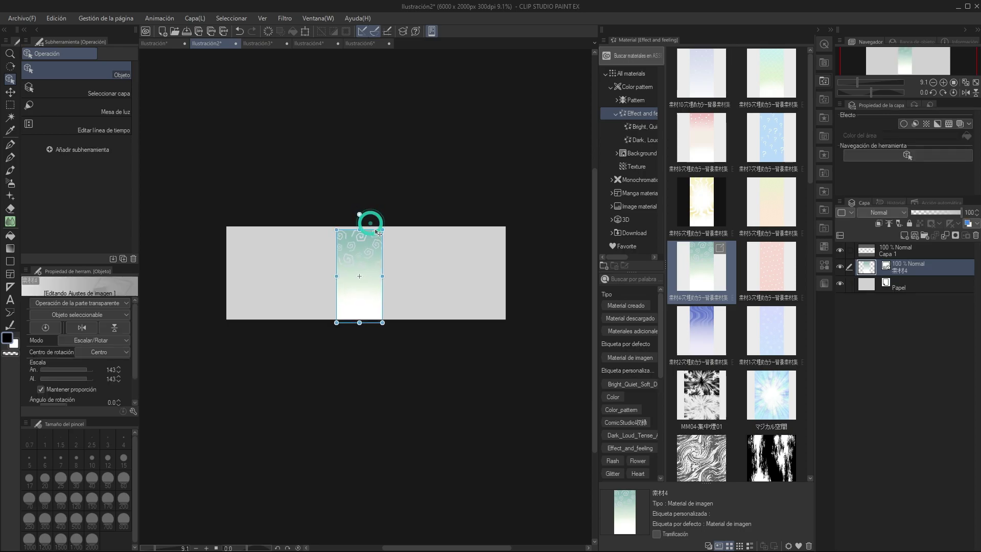
scroll(388, 292, "up", 2)
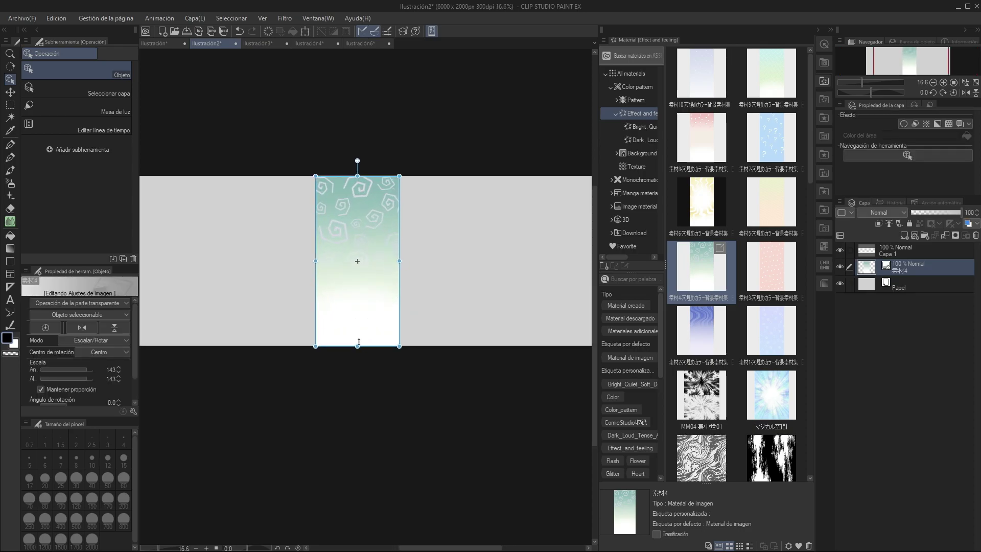
scroll(434, 223, "down", 2)
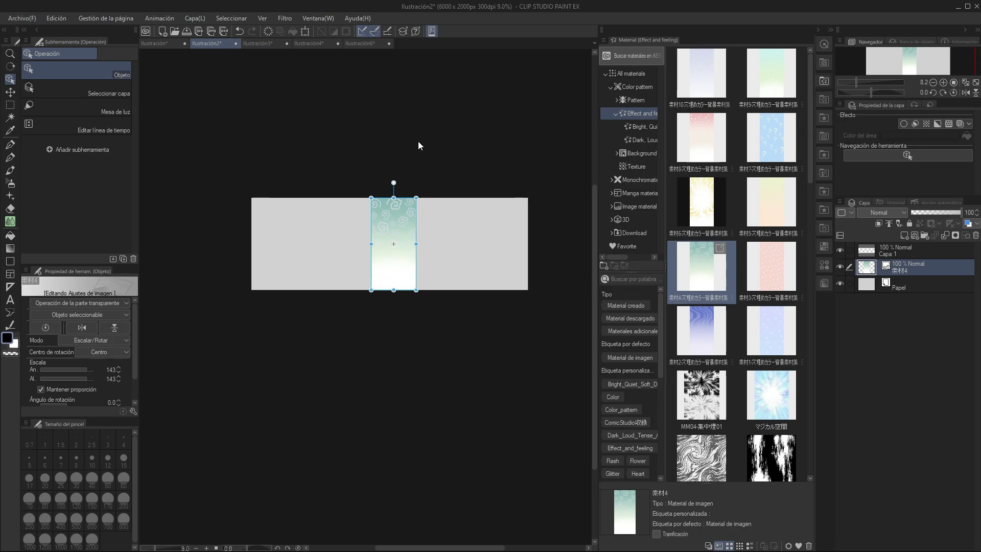
Paste 素材4 onto the tall Ilustración3 canvas, top-aligned with the page
left_click(259, 44)
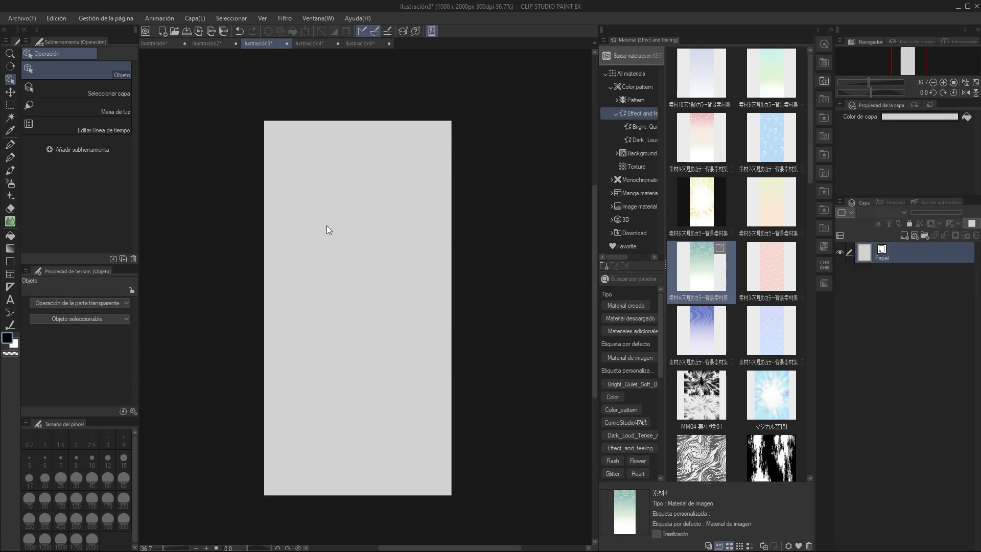
scroll(329, 227, "down", 1)
mouse_move(697, 276)
left_mouse_down()
mouse_move(416, 274)
mouse_move(351, 304)
left_mouse_up()
left_click_drag(379, 155, 380, 144)
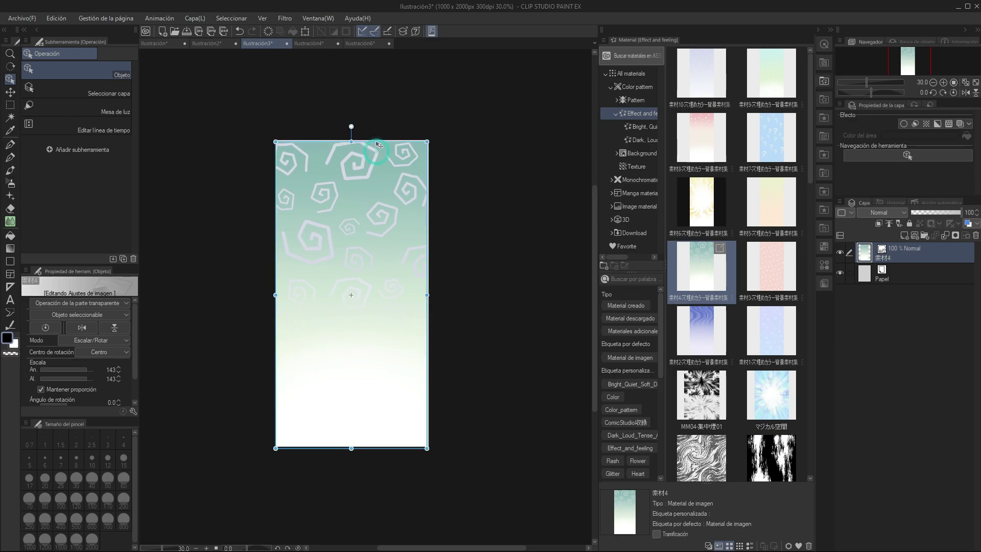
left_click(311, 45)
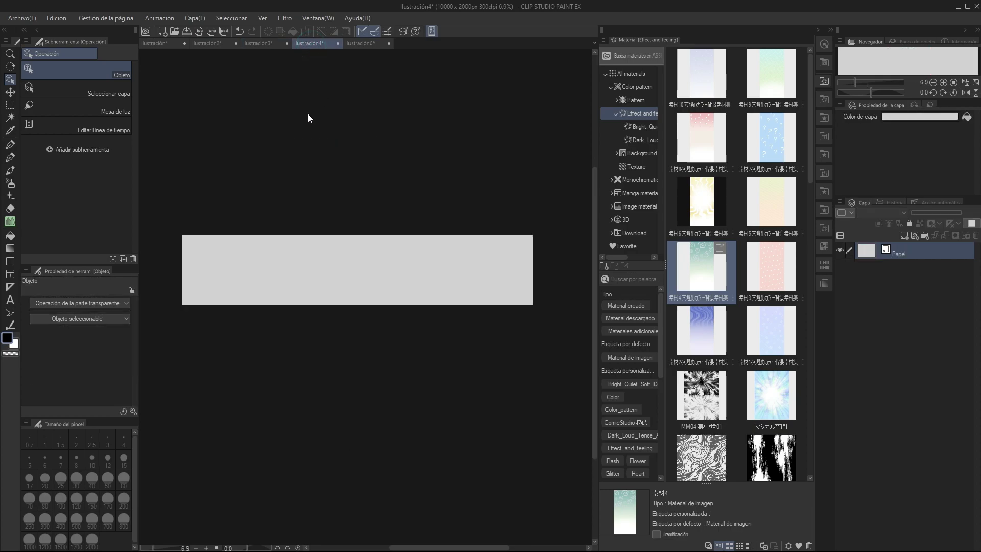
In Ilustración6, paste 素材4, uncheck Mantener proporción and stretch it to the page's top and bottom
left_click(363, 43)
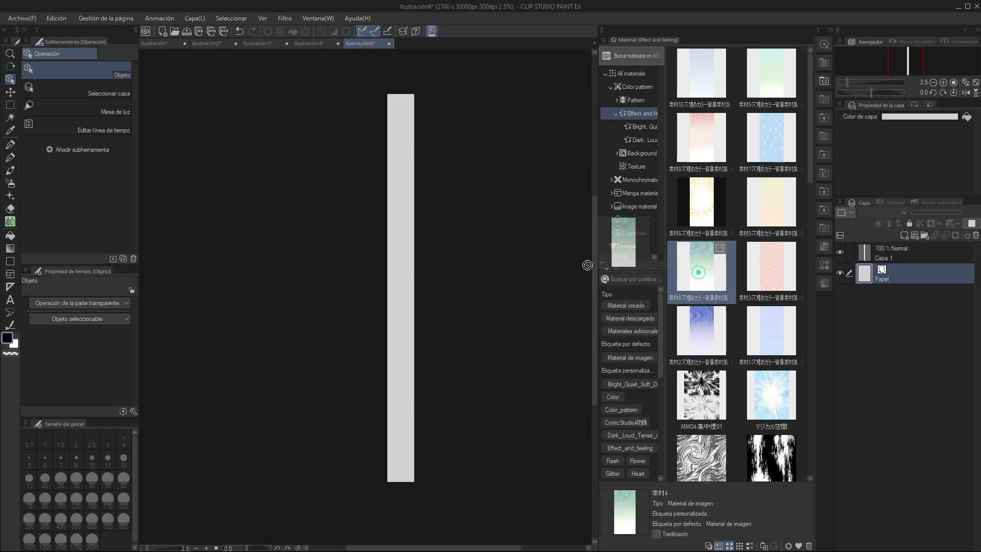
left_click_drag(699, 277, 406, 263)
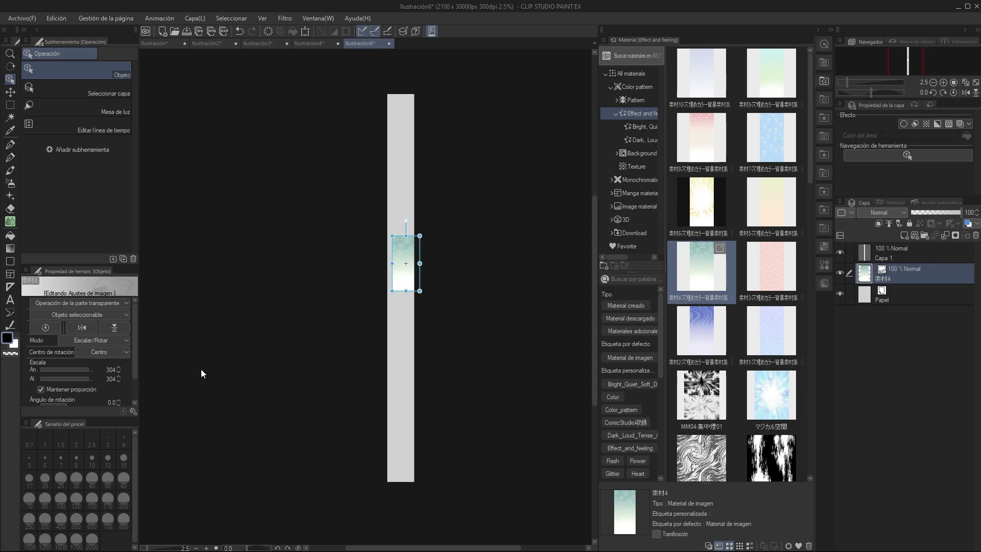
left_click(75, 388)
left_click_drag(406, 235, 406, 93)
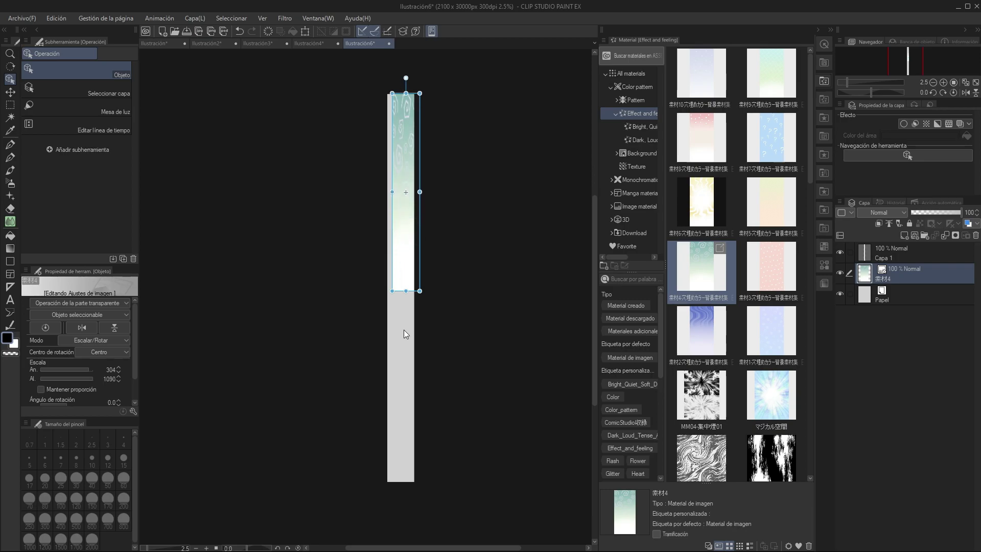
left_click_drag(405, 290, 405, 480)
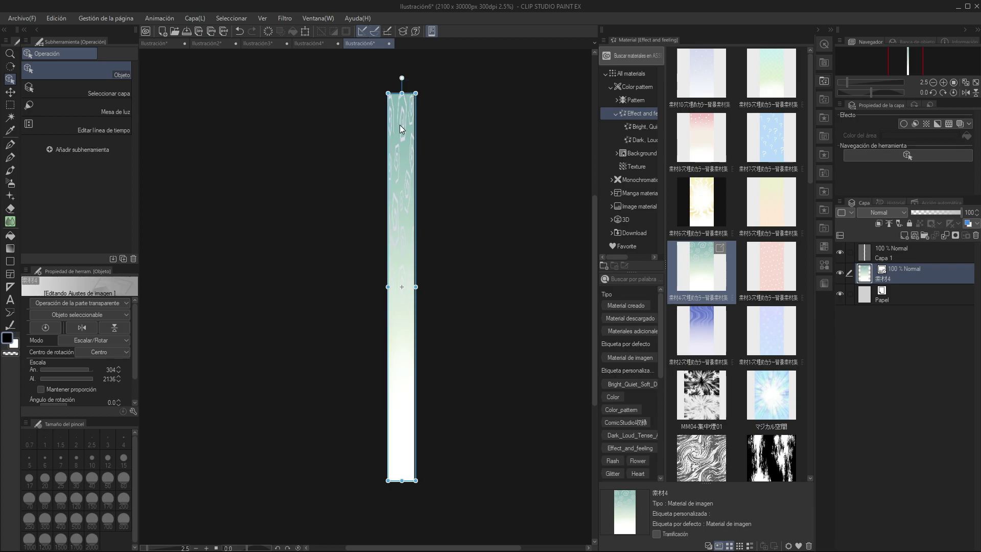
Review the stretched material and undo the downward stretch
scroll(400, 124, "up", 3)
scroll(399, 125, "up", 1)
scroll(400, 125, "down", 2)
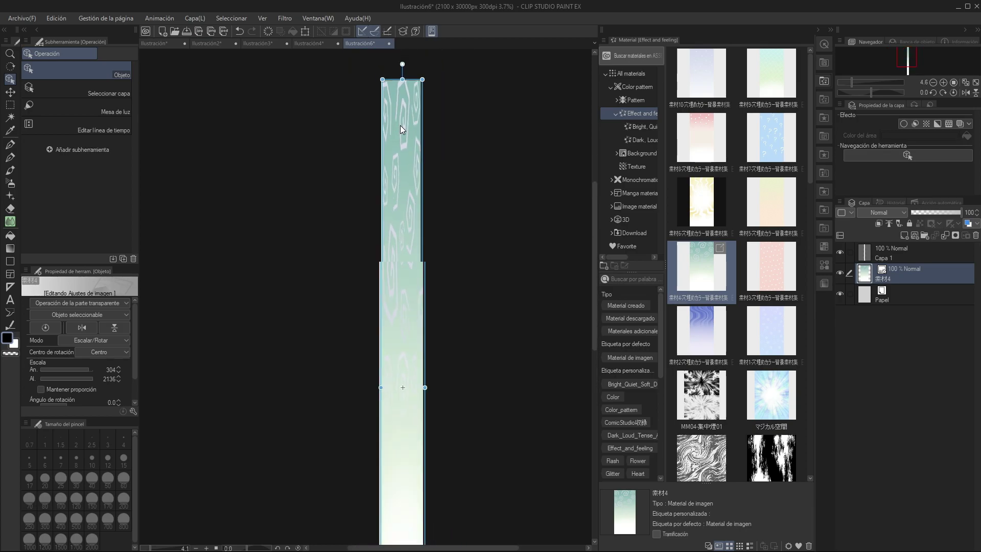
scroll(400, 124, "down", 2)
scroll(405, 146, "down", 1)
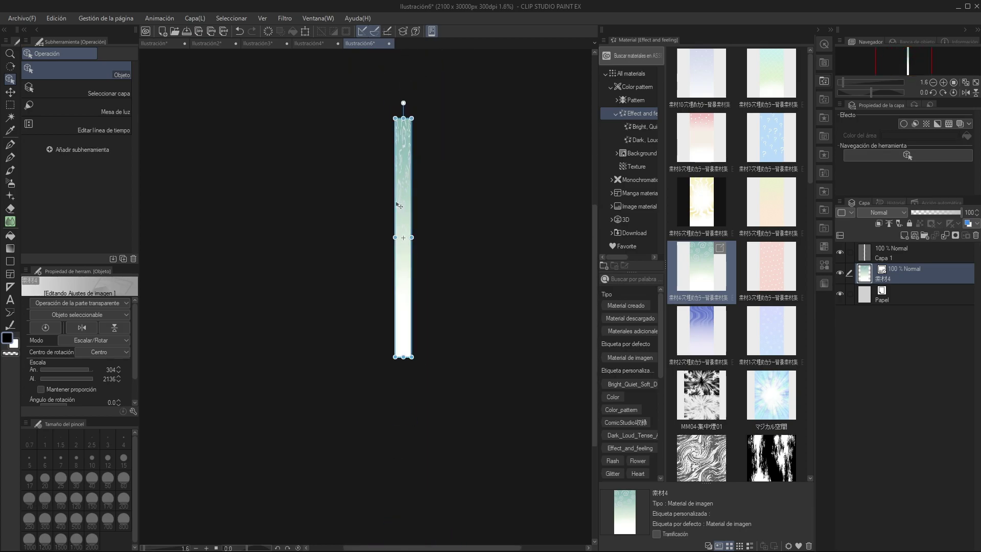
scroll(429, 209, "up", 1)
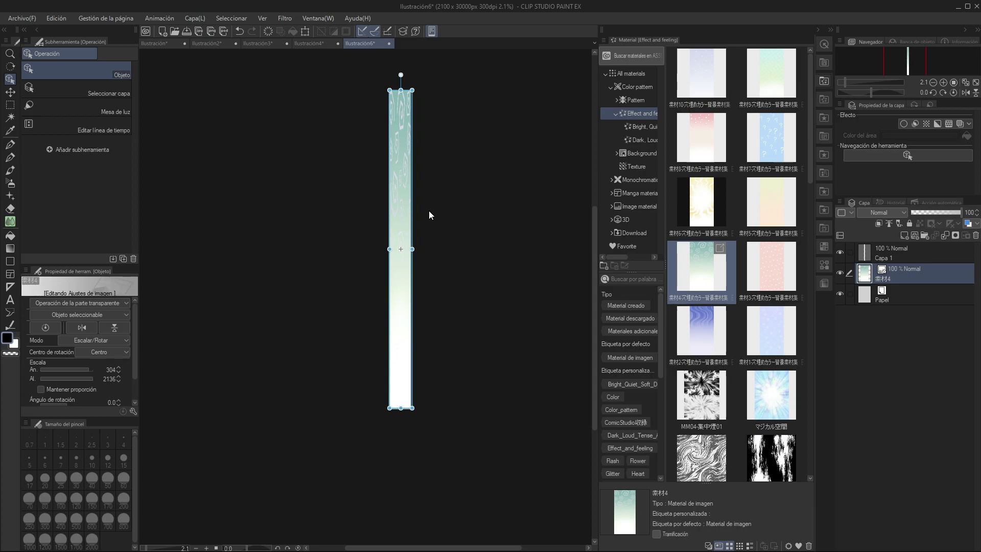
key("ctrl+z")
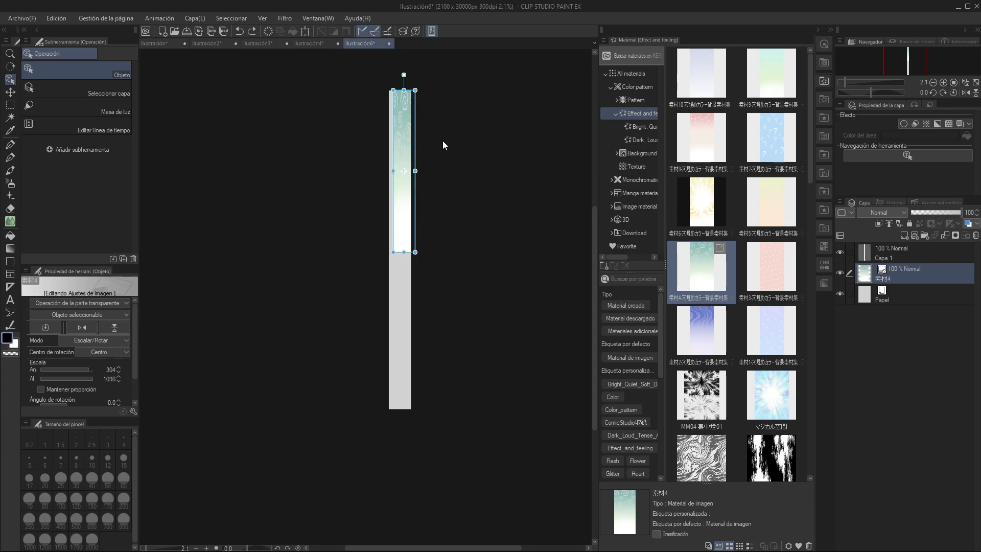
Paste 素材4 into Ilustración4 aligned to the page top, then restore Ilustración6's material
left_click(312, 43)
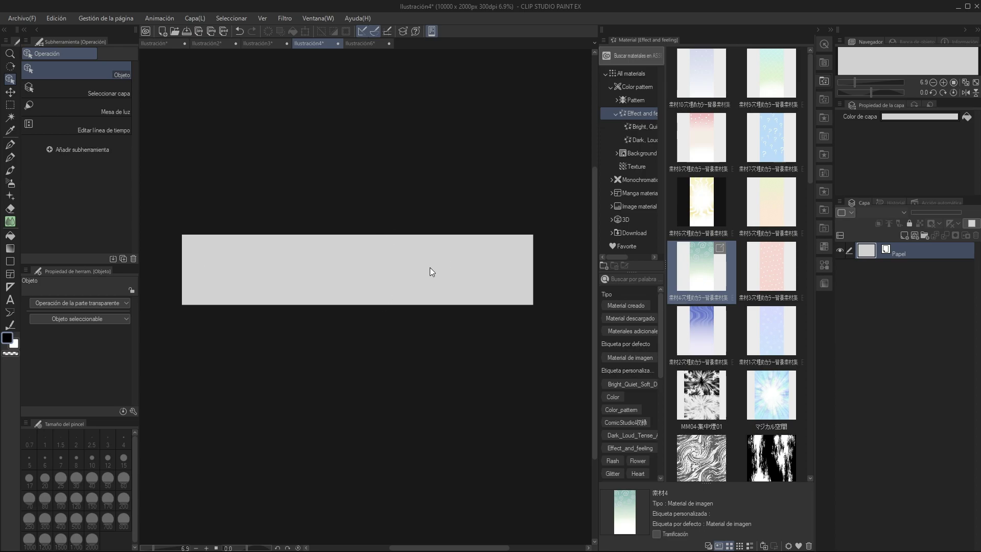
left_click_drag(703, 271, 405, 283)
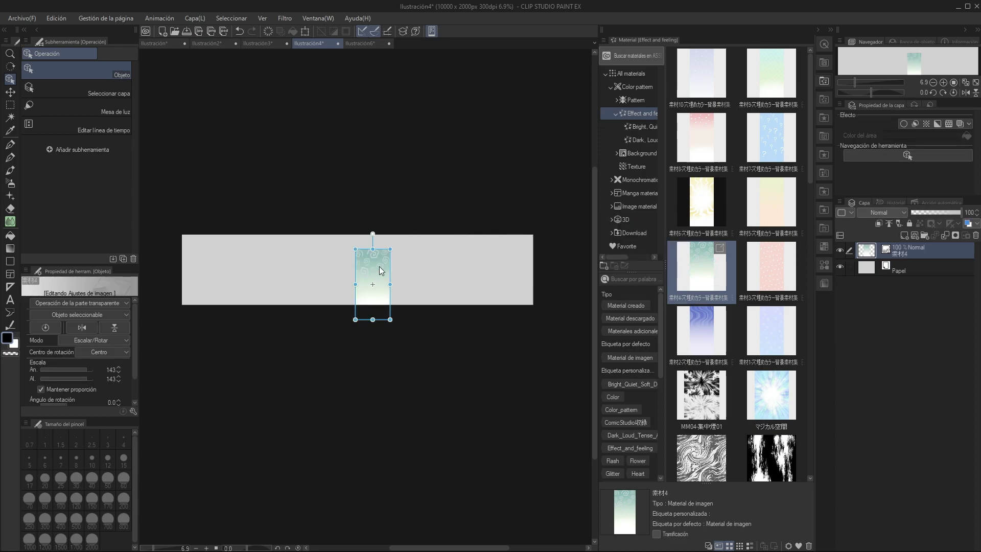
left_click_drag(382, 252, 385, 239)
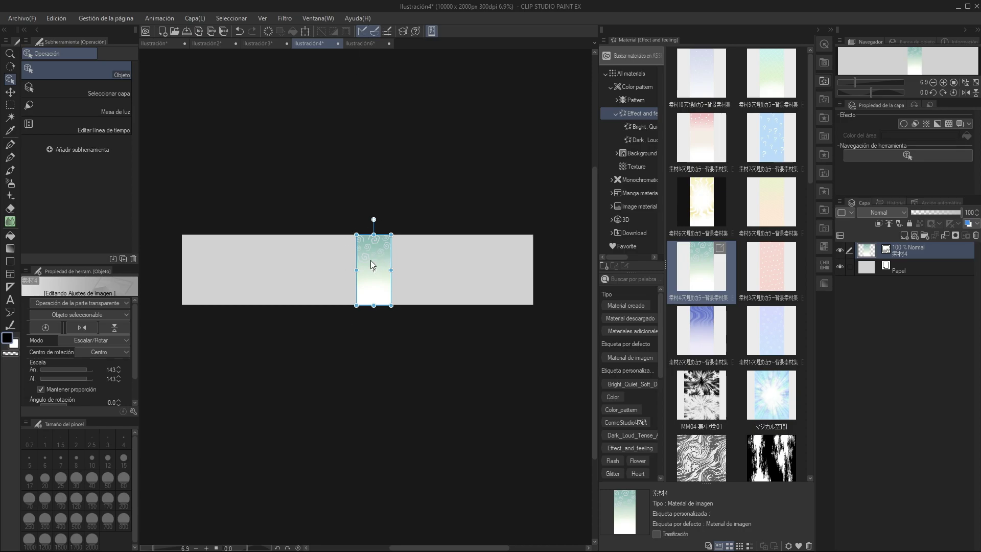
left_click(369, 43)
key("ctrl+v")
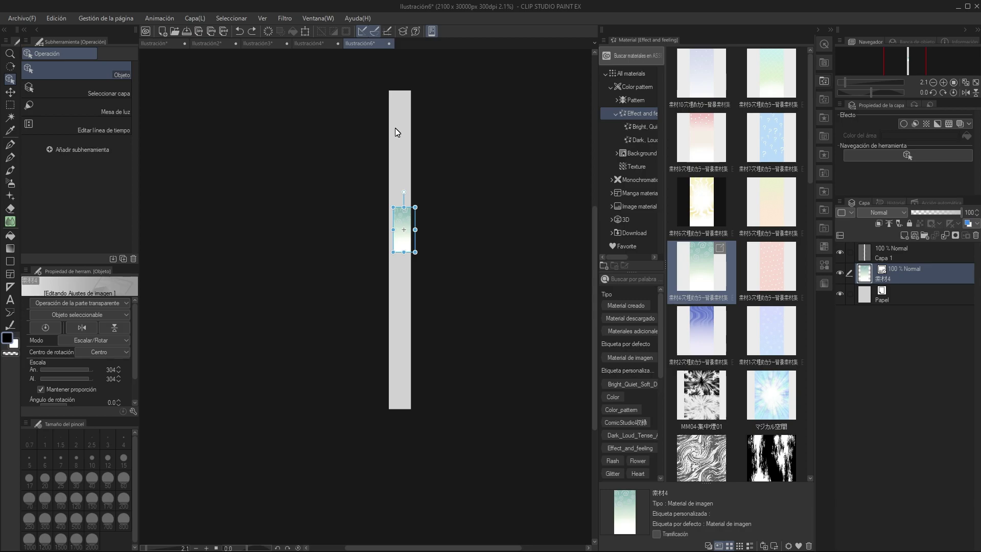
Set 素材4's paste operation to Ajustar según destino al pegar
left_click(788, 545)
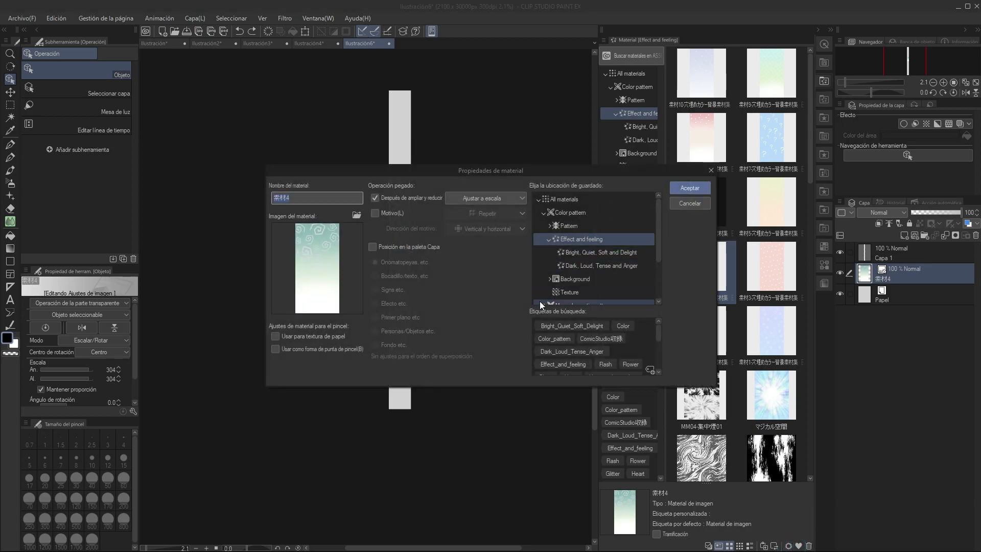
left_click(485, 198)
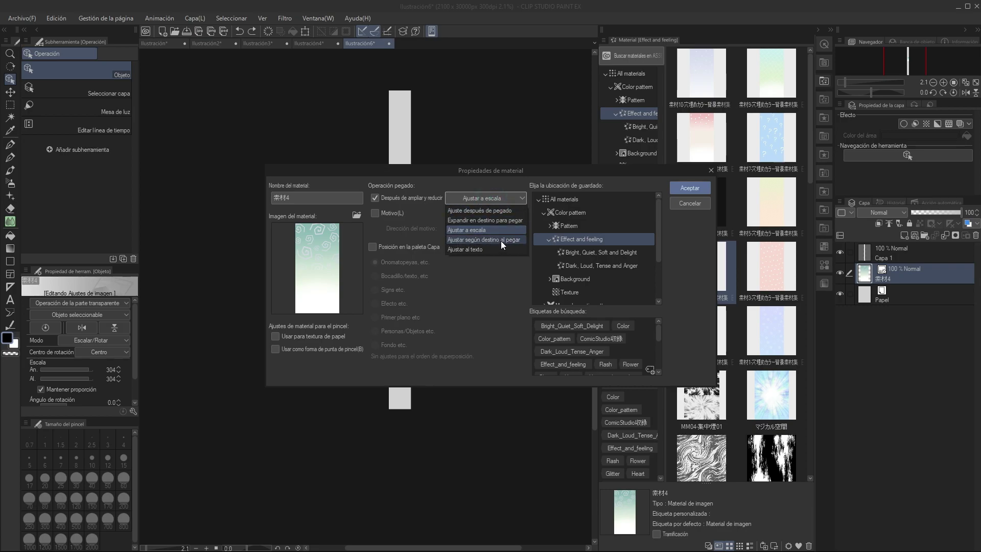
left_click(507, 239)
left_click(690, 188)
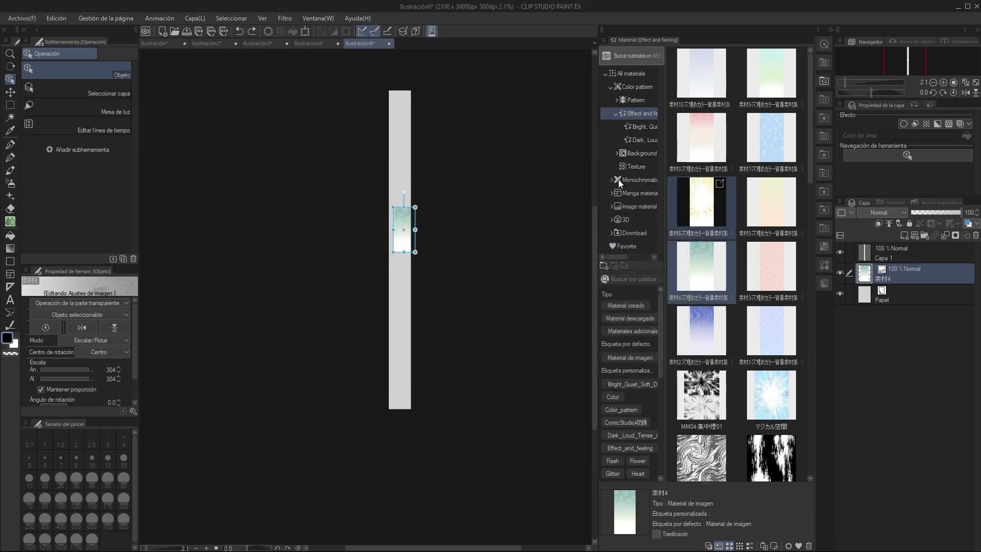
Compare the pasted material across canvases, ending on the square Ilustración canvas
left_click(309, 44)
left_click(261, 43)
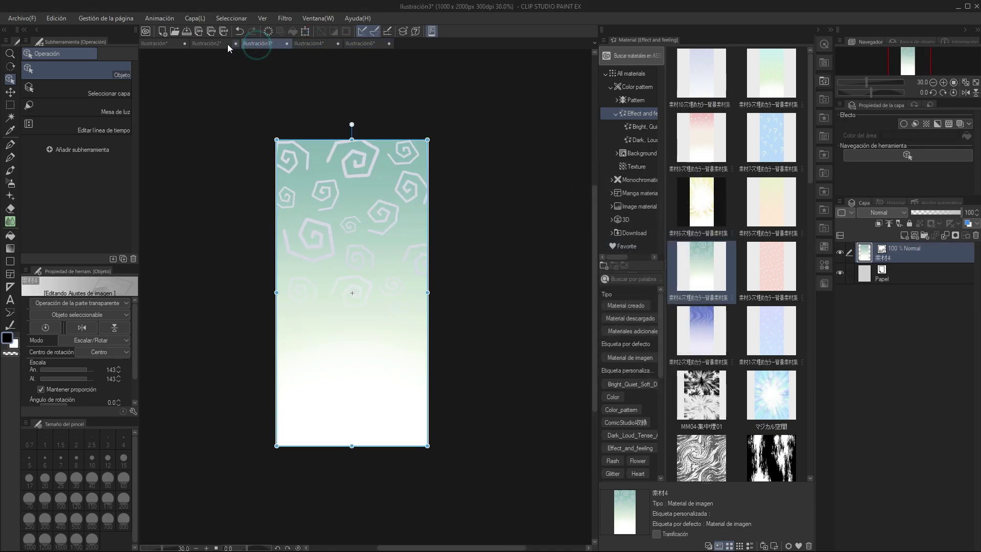
left_click(221, 43)
left_click(166, 41)
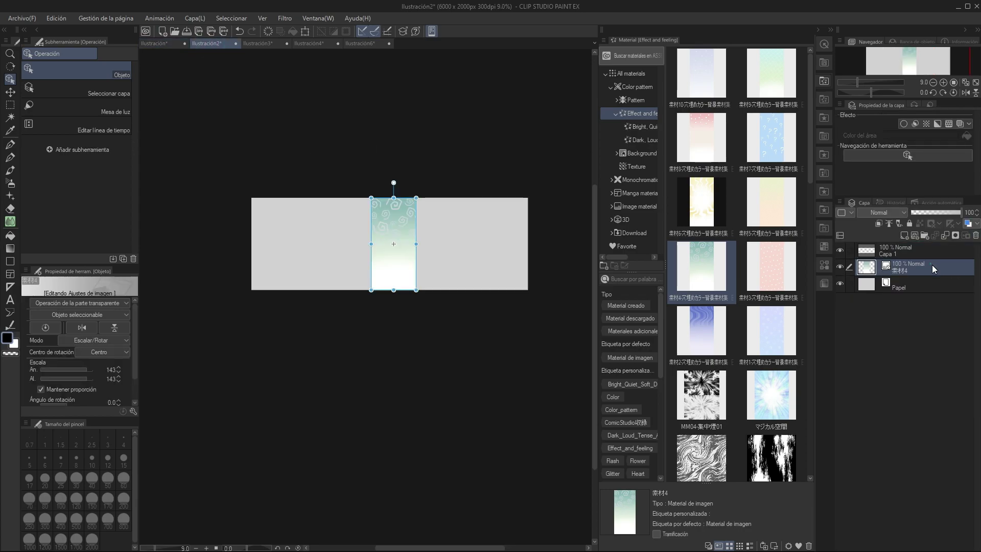
left_click(336, 45)
left_click(942, 271)
left_click(154, 43)
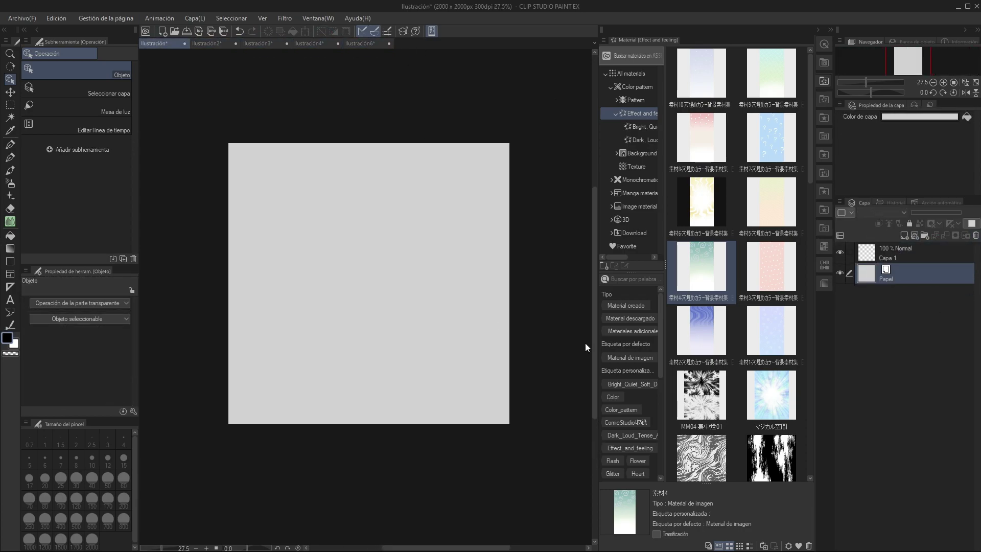
Zoom out and try placing the swirl material on the page twice, undoing each
scroll(560, 251, "down", 2)
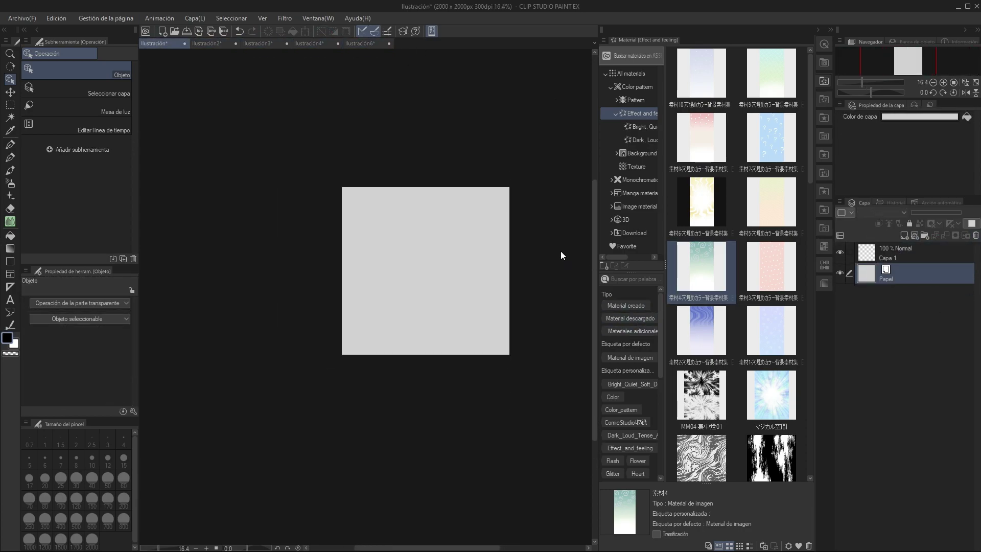
left_click_drag(560, 250, 516, 253)
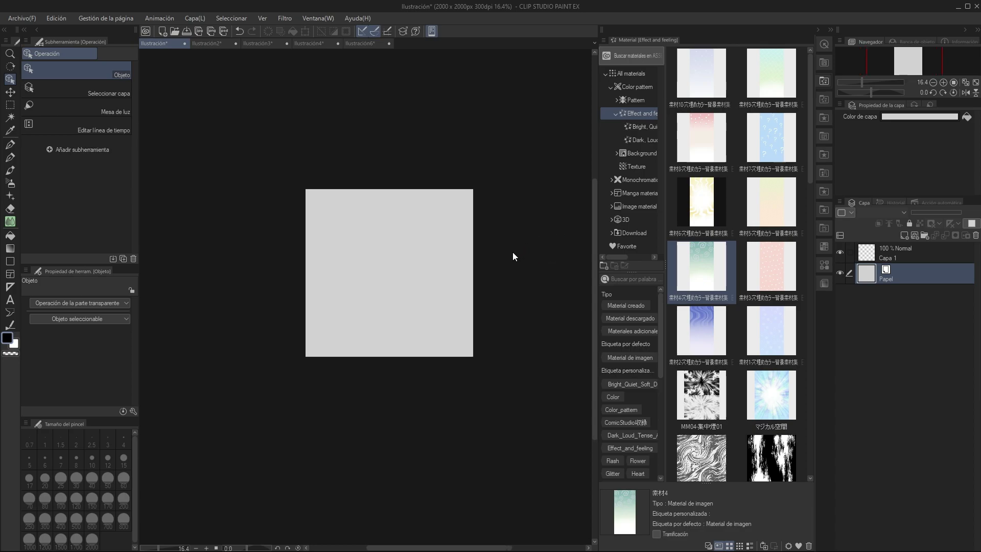
mouse_move(701, 268)
left_mouse_down()
mouse_move(390, 292)
mouse_move(388, 283)
left_mouse_up()
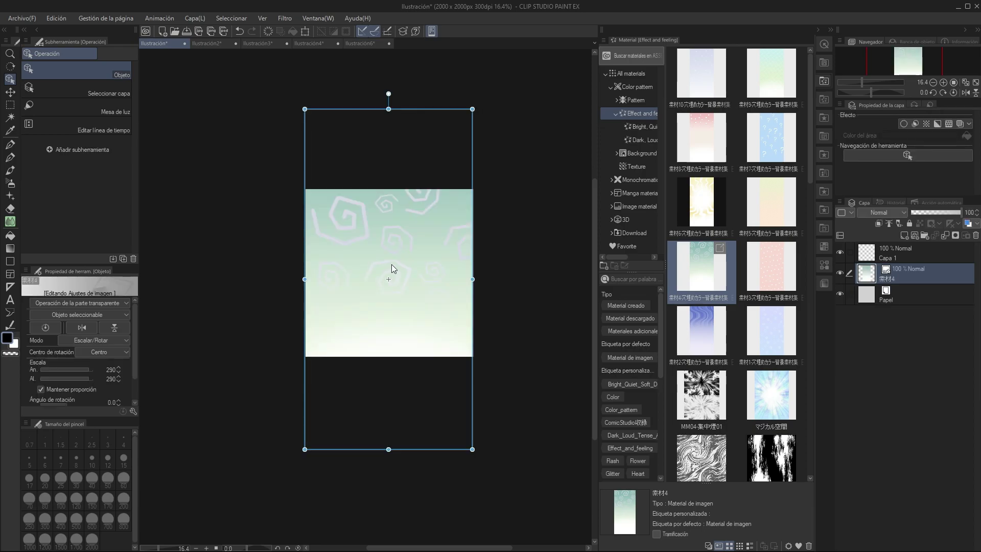
key("ctrl+z")
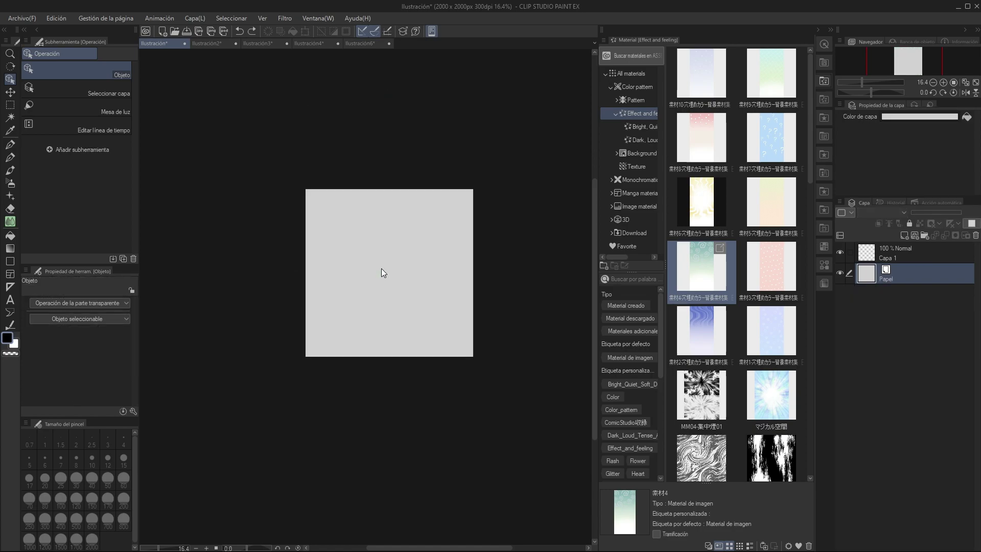
mouse_move(700, 269)
left_mouse_down()
mouse_move(268, 206)
mouse_move(158, 283)
left_mouse_up()
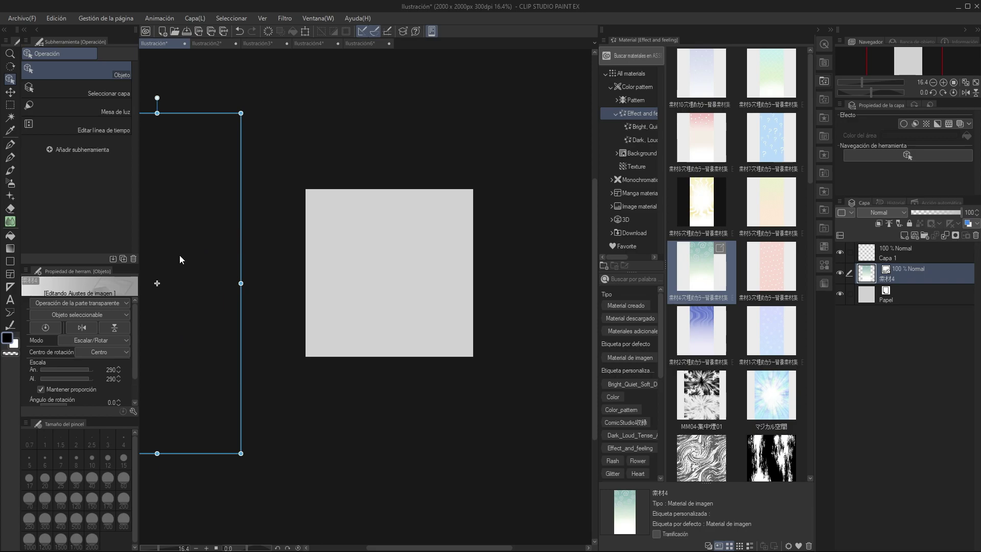
key("ctrl+z")
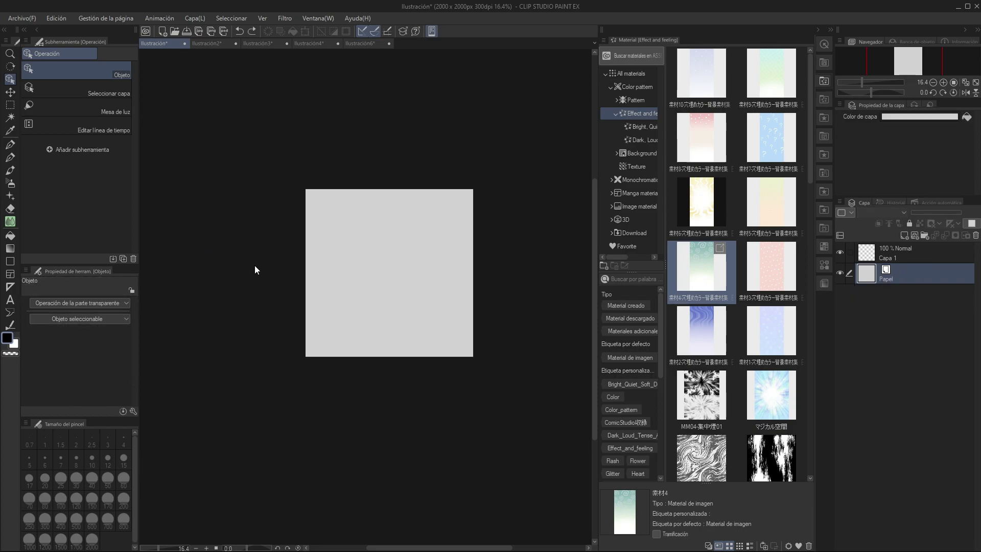
Place the swirl material again and push it off the page's upper right
scroll(332, 278, "down", 1)
scroll(332, 277, "down", 1)
scroll(332, 278, "down", 2)
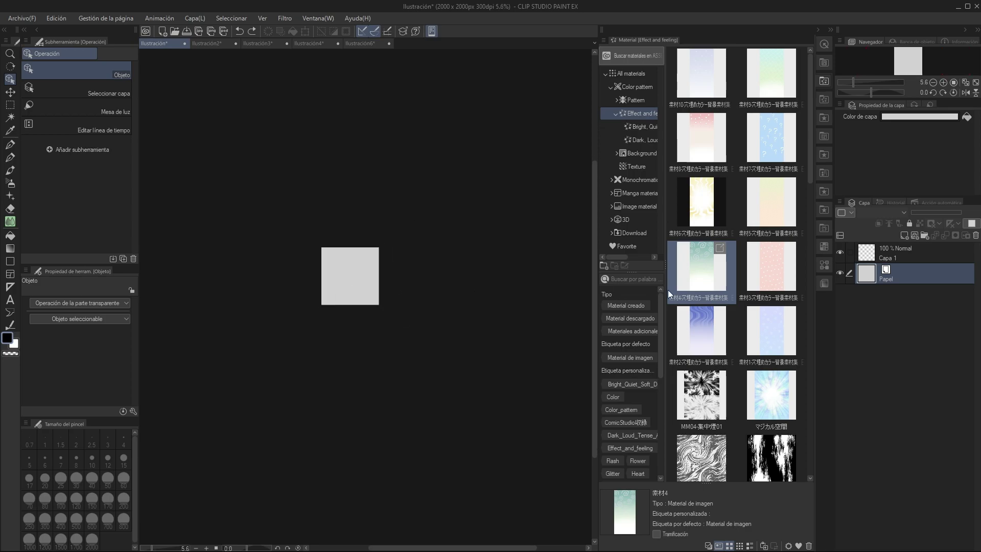
left_click_drag(696, 263, 516, 96)
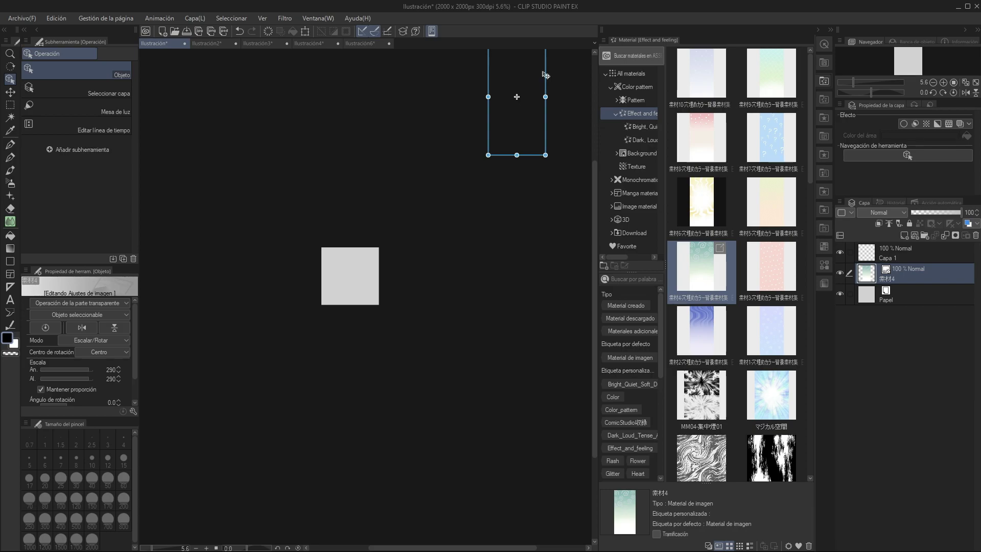
mouse_move(545, 75)
left_mouse_down()
mouse_move(547, 108)
mouse_move(388, 247)
mouse_move(535, 102)
left_mouse_up()
scroll(458, 158, "up", 2)
left_click_drag(459, 157, 505, 177)
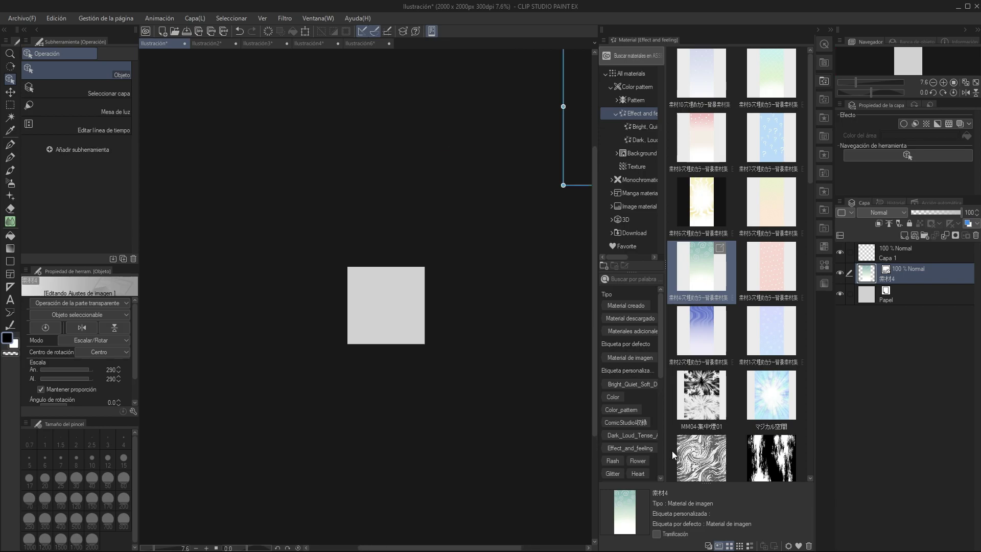
Set 素材4 to Ajuste después de pegado with Motivo repeat tiling, vertical and horizontal
left_click(788, 545)
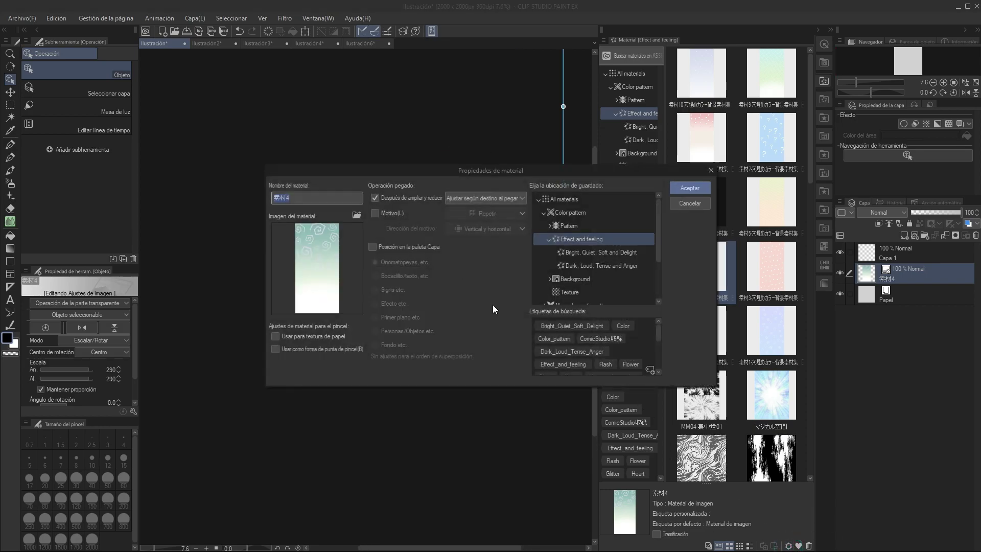
key("Return")
left_click(788, 546)
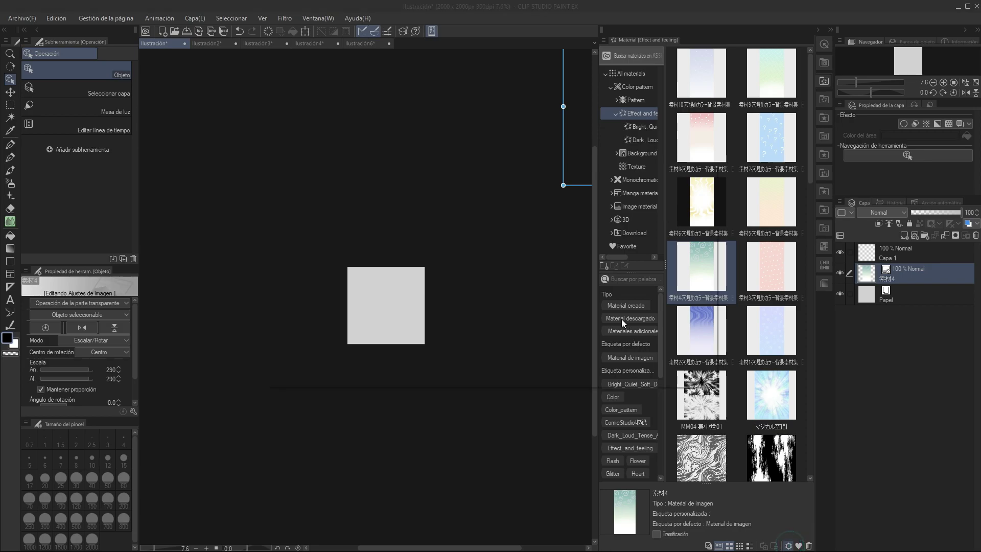
left_click(465, 199)
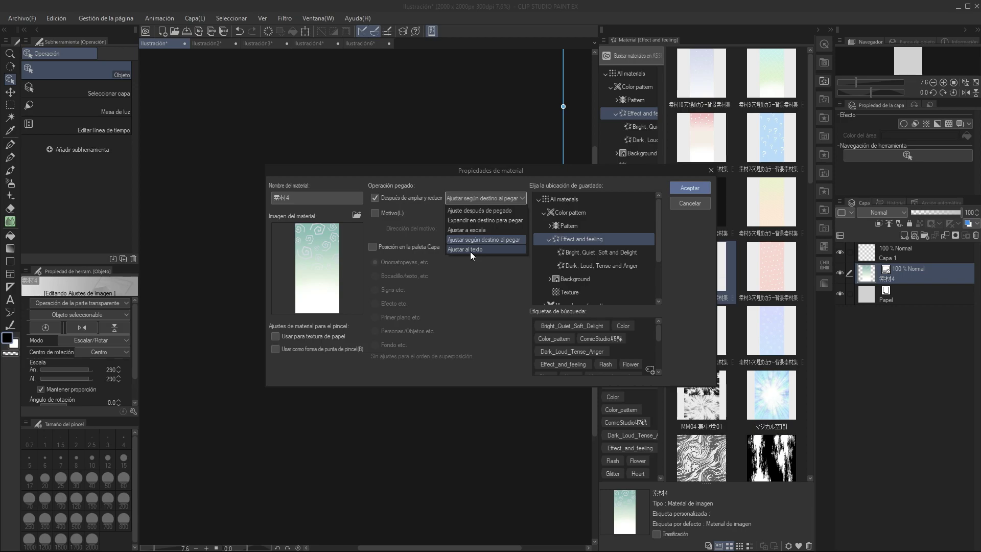
left_click(477, 211)
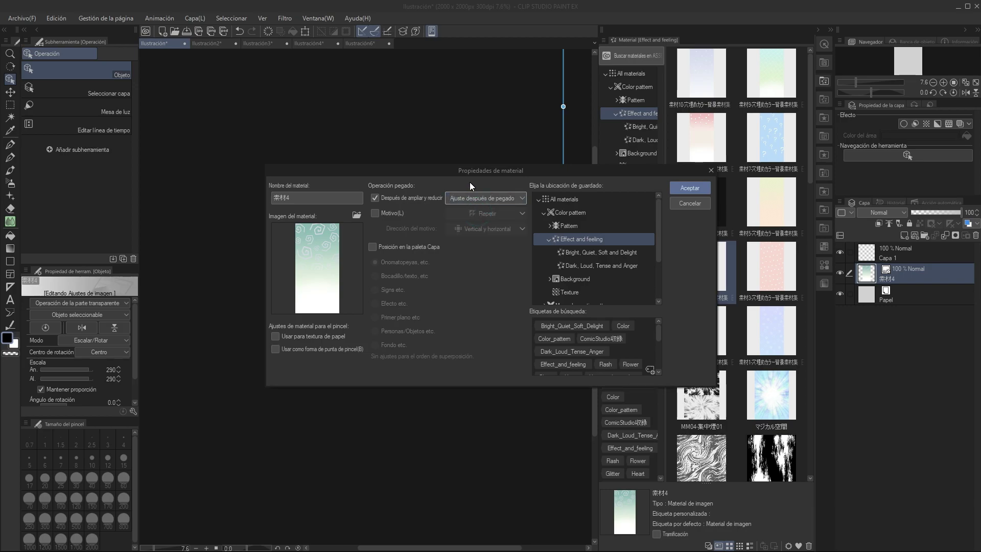
left_click(375, 213)
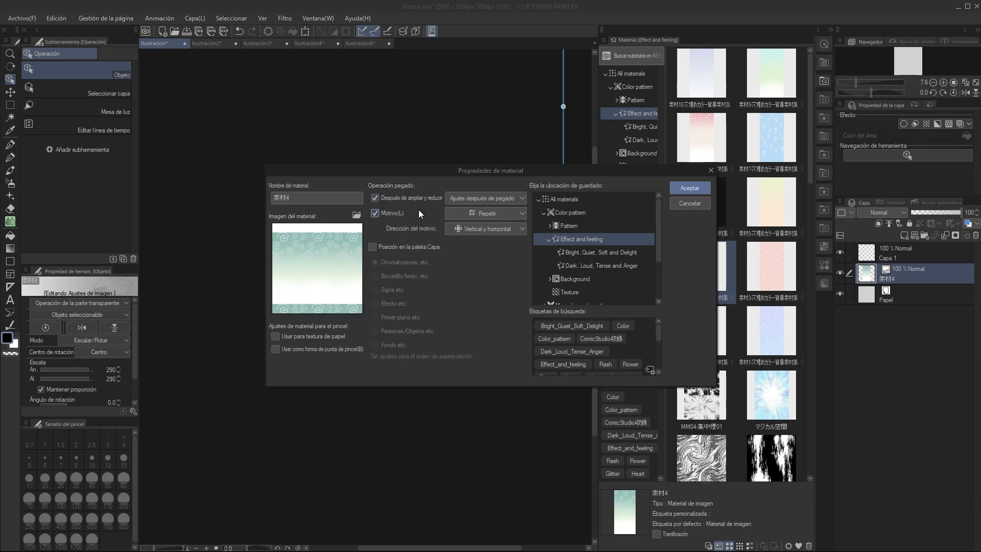
left_click(494, 212)
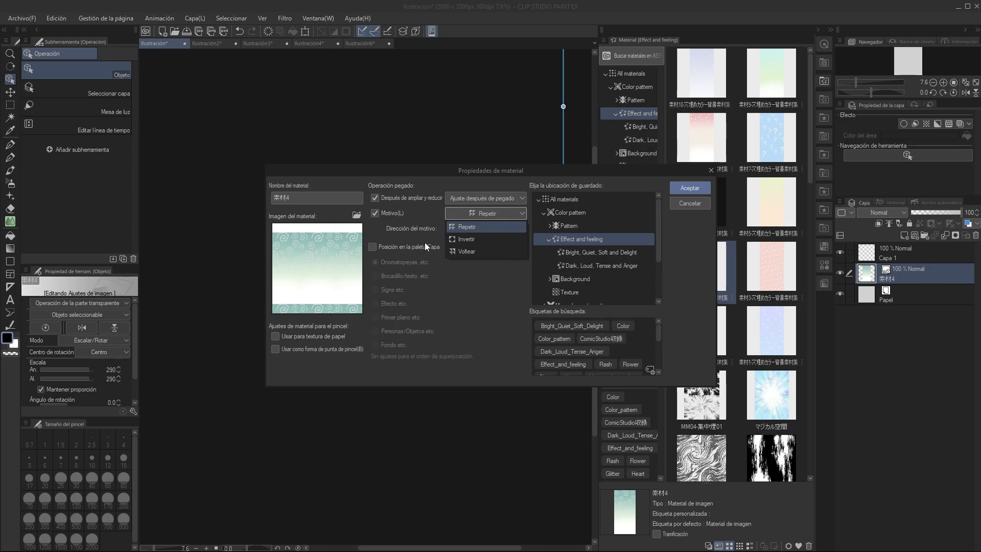
left_click(683, 188)
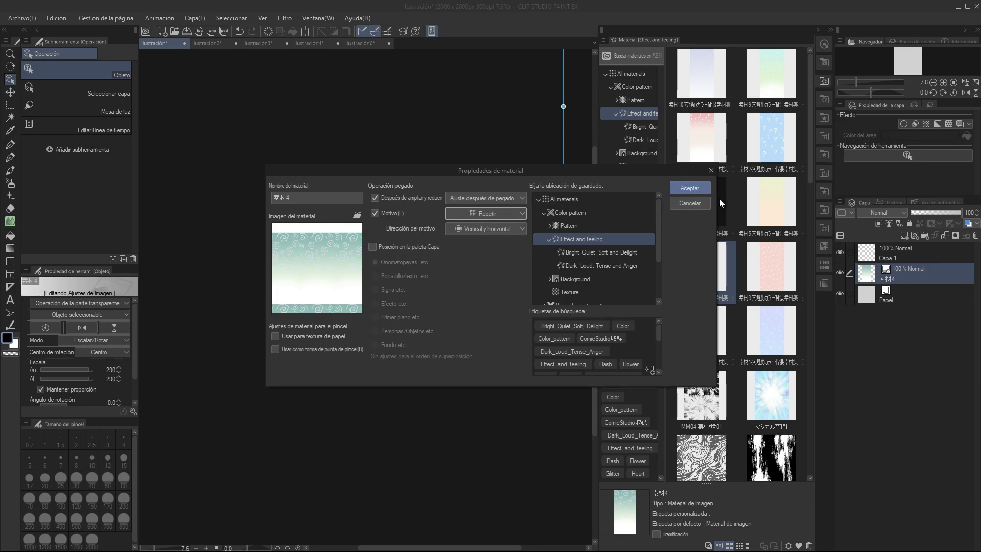
left_click(683, 188)
scroll(354, 302, "up", 2)
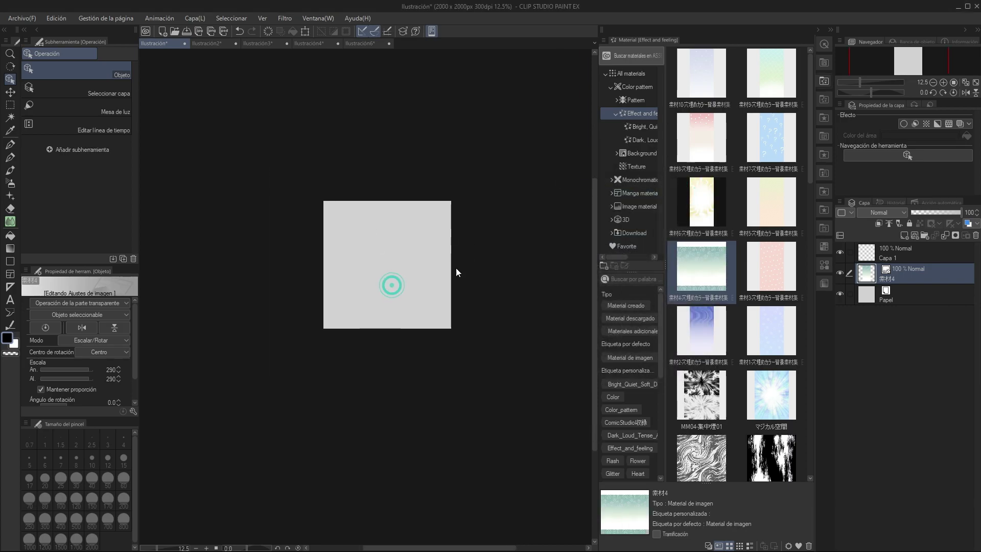
Replace the old swirl layer with a tiling 素材4 paste and move it down the page
key("ctrl+z")
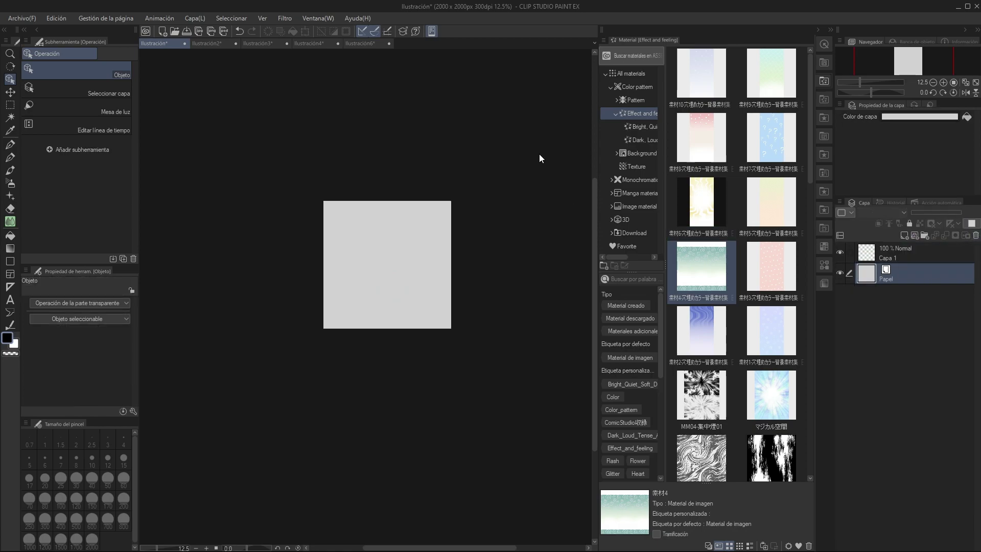
left_click_drag(705, 276, 389, 266)
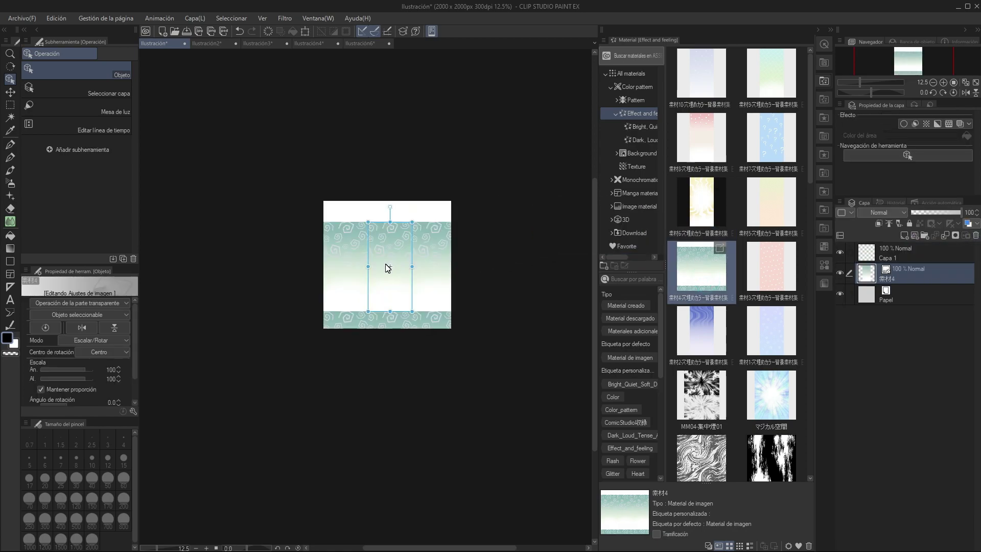
scroll(383, 266, "up", 2)
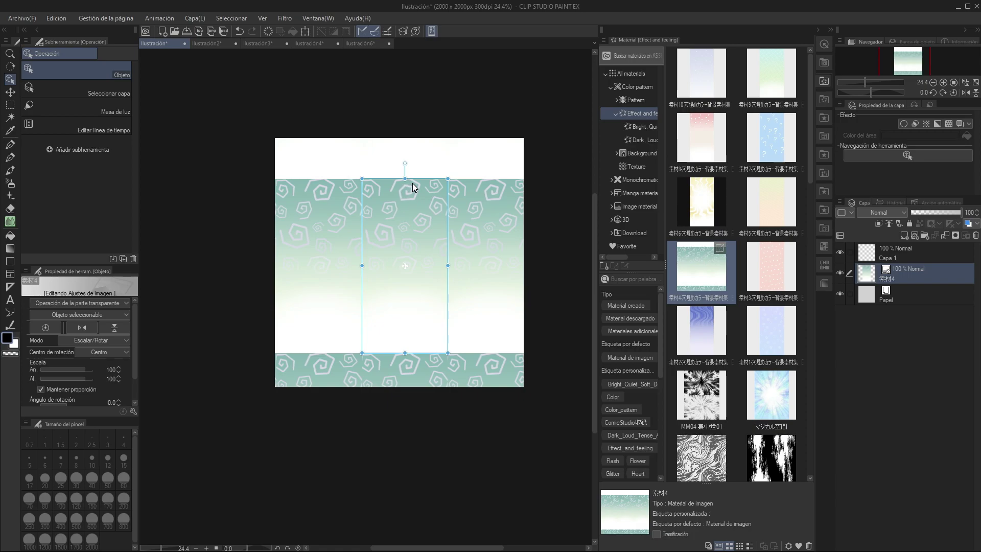
left_click_drag(433, 181, 418, 465)
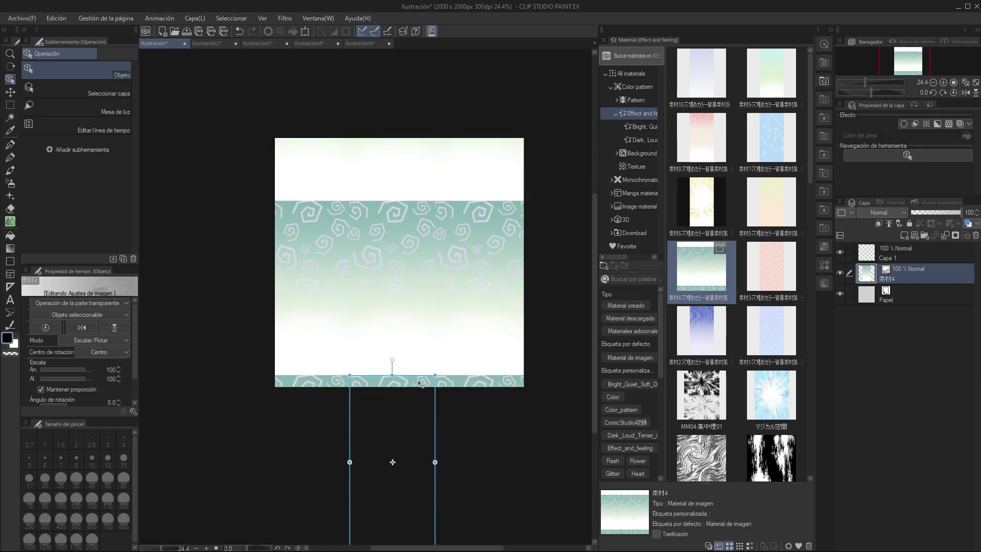
scroll(445, 330, "down", 3)
scroll(445, 329, "down", 2)
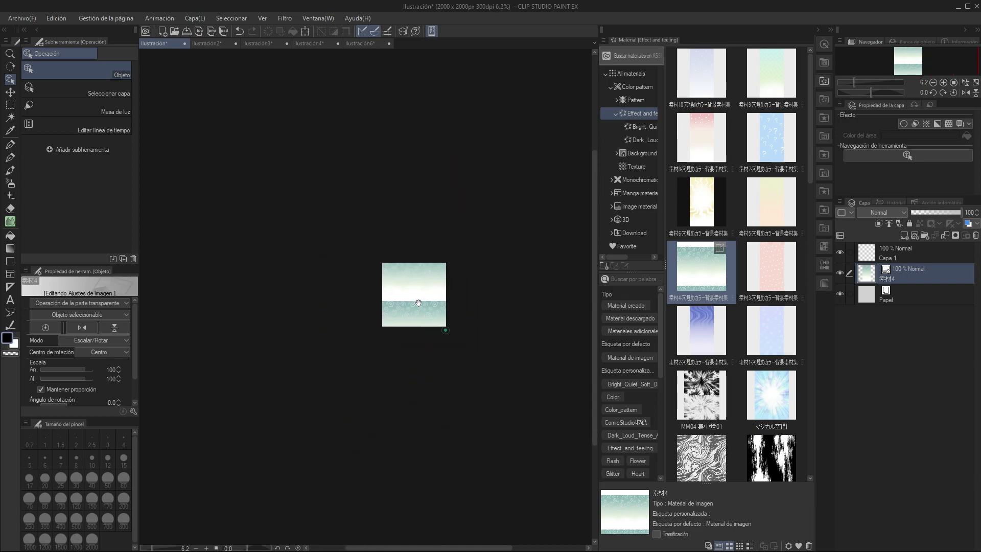
scroll(390, 267, "up", 3)
scroll(378, 258, "down", 1)
With Mover capa, slide the tiled pattern so teal swirl bands sit near top and bottom
key("k")
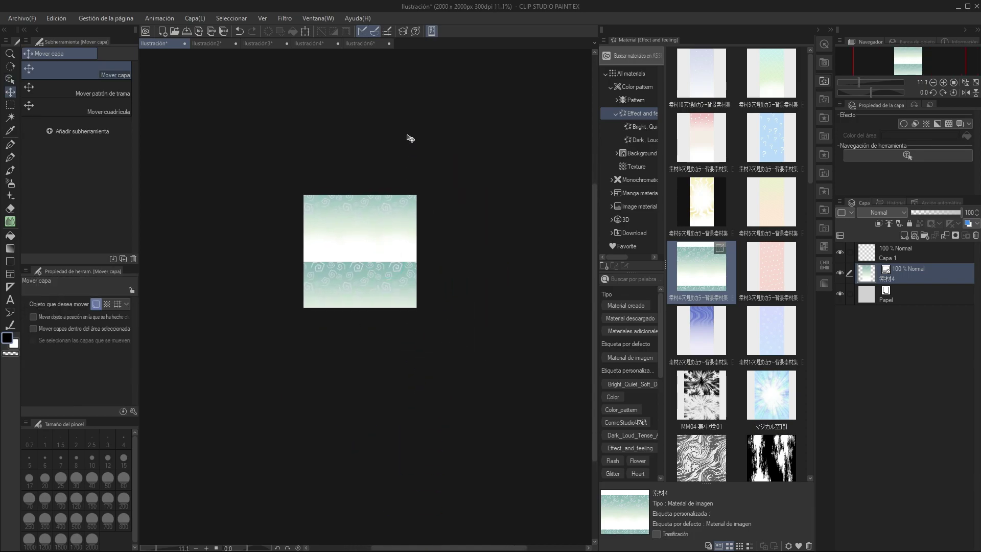
left_click_drag(407, 136, 397, 449)
left_click_drag(407, 48, 403, 366)
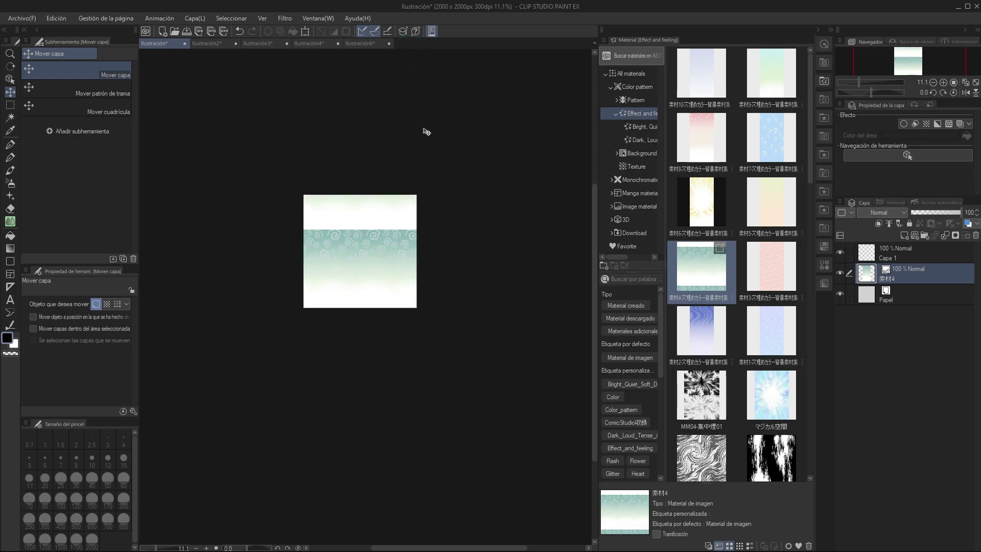
left_click_drag(423, 128, 415, 324)
mouse_move(403, 124)
left_mouse_down()
mouse_move(418, 202)
mouse_move(428, 149)
left_mouse_up()
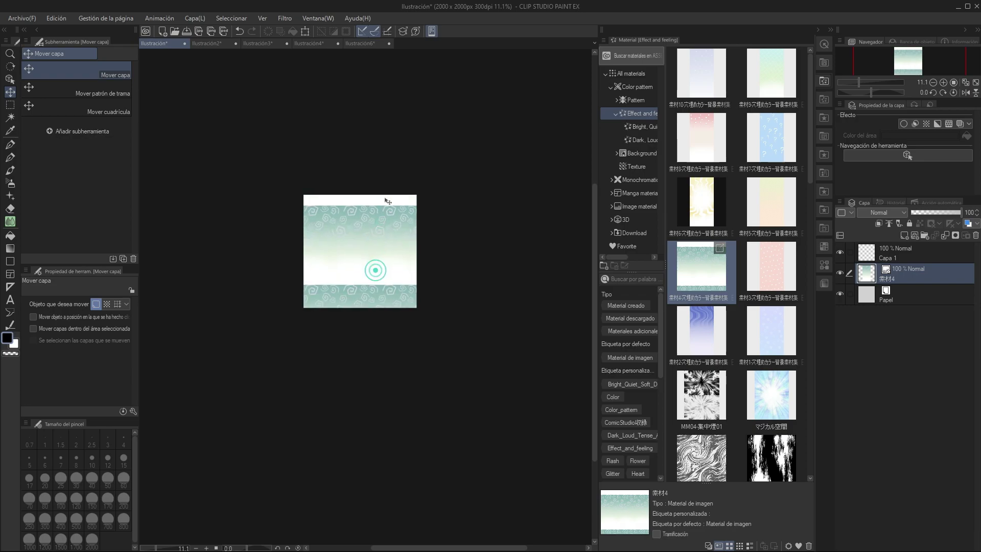
left_click_drag(379, 274, 379, 281)
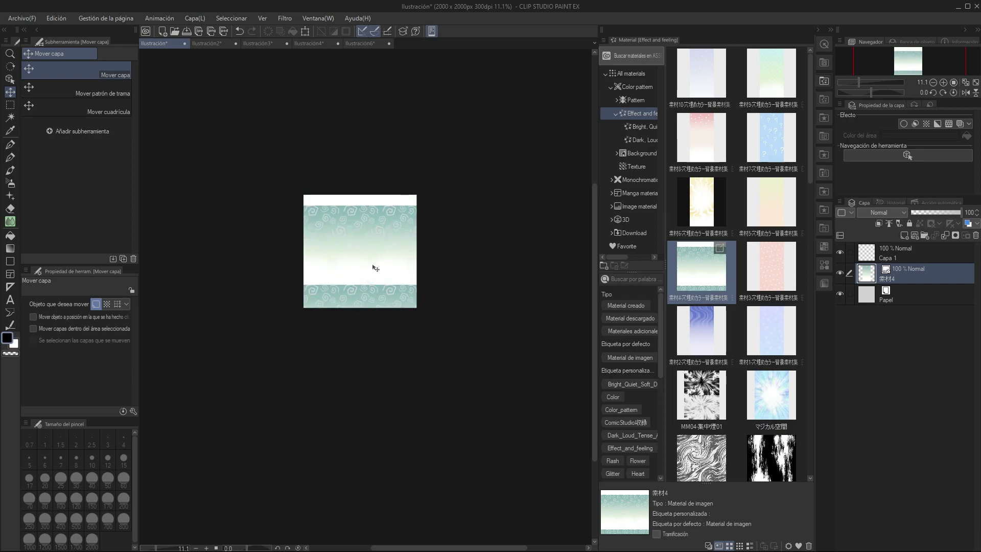
left_click(788, 545)
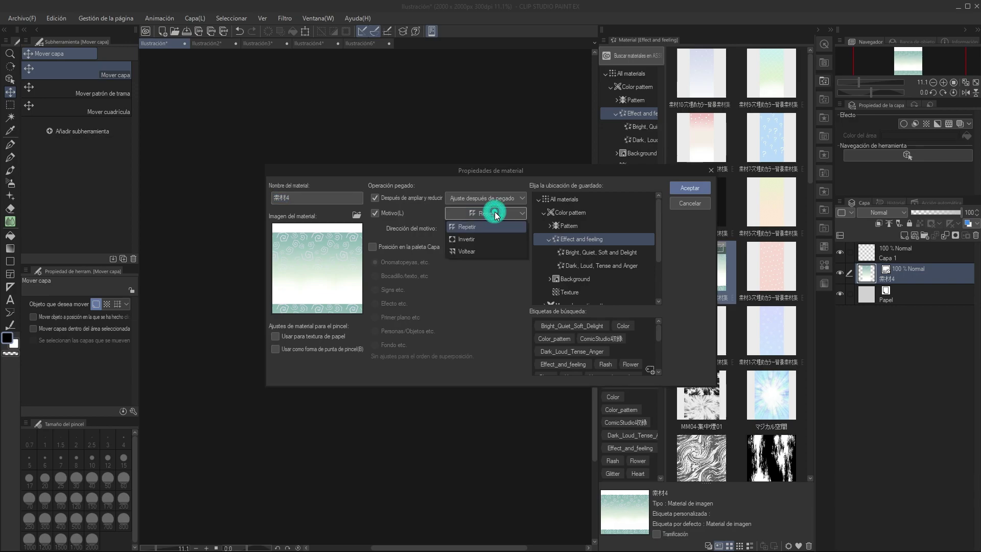
Switch 素材4 to mirrored tiling, delete the old swirl layer, and paste the material again
left_click(494, 214)
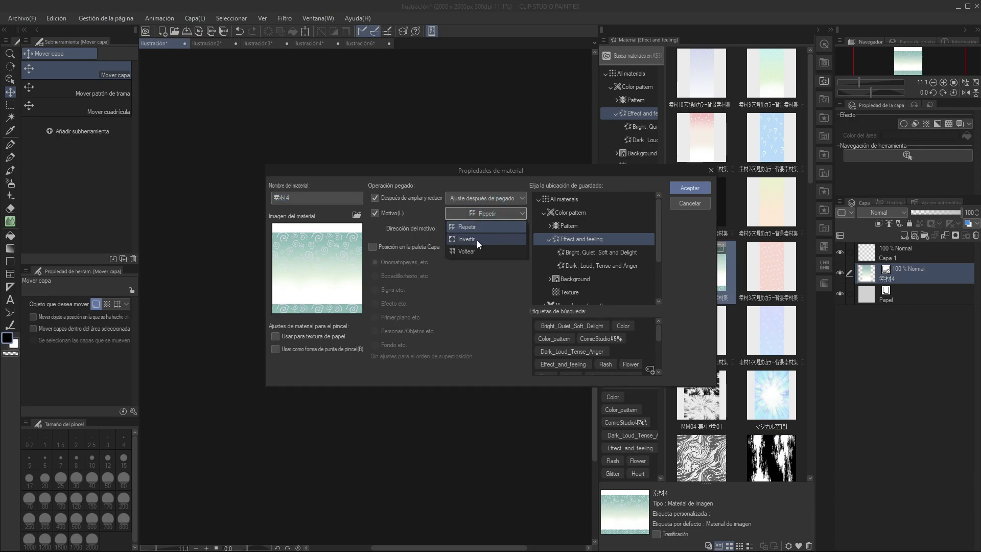
left_click(477, 240)
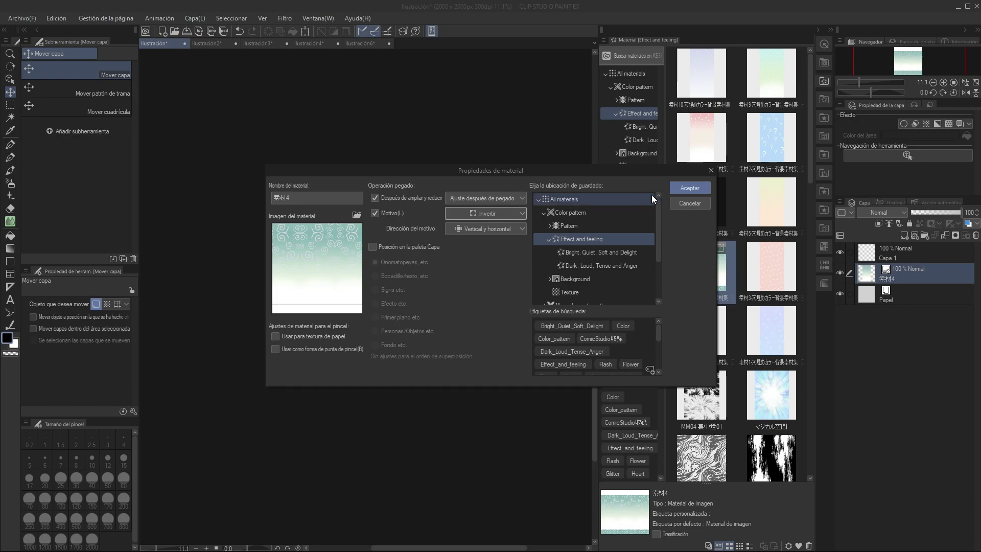
left_click(689, 188)
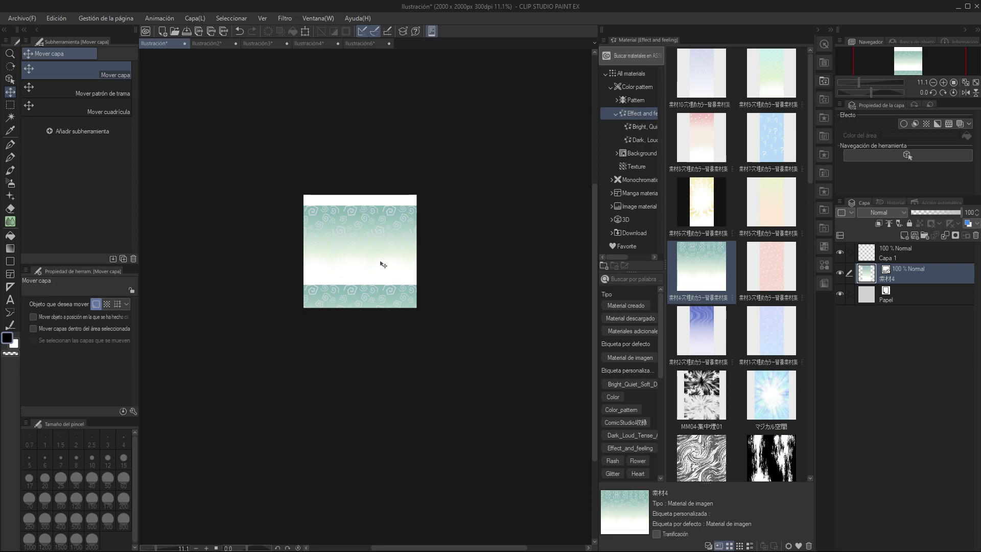
left_click_drag(921, 273, 975, 235)
left_click_drag(701, 266, 354, 263)
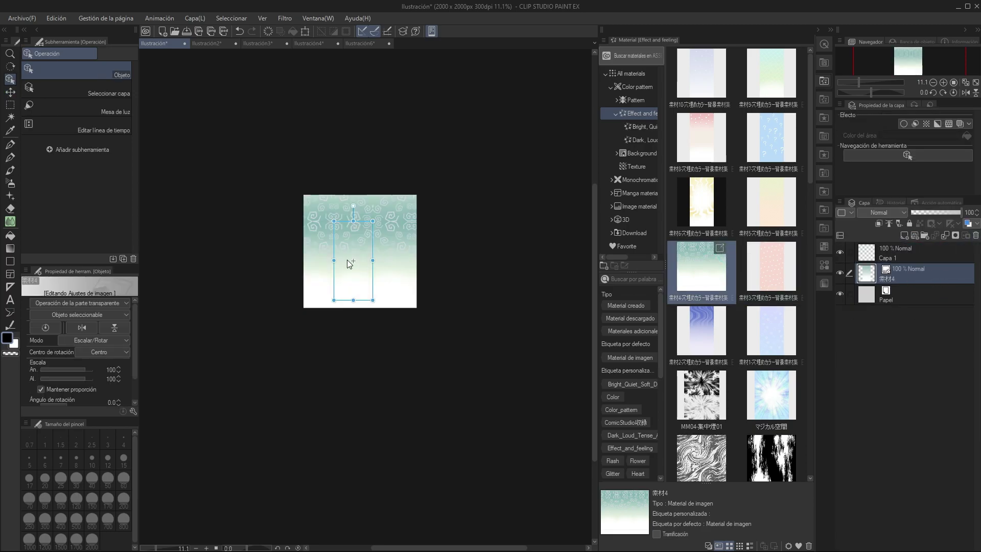
Move the mirrored swirl material until its swirl band is centred on the square canvas
scroll(350, 260, "up", 2)
scroll(347, 259, "up", 2)
scroll(353, 263, "up", 2)
scroll(355, 265, "down", 1)
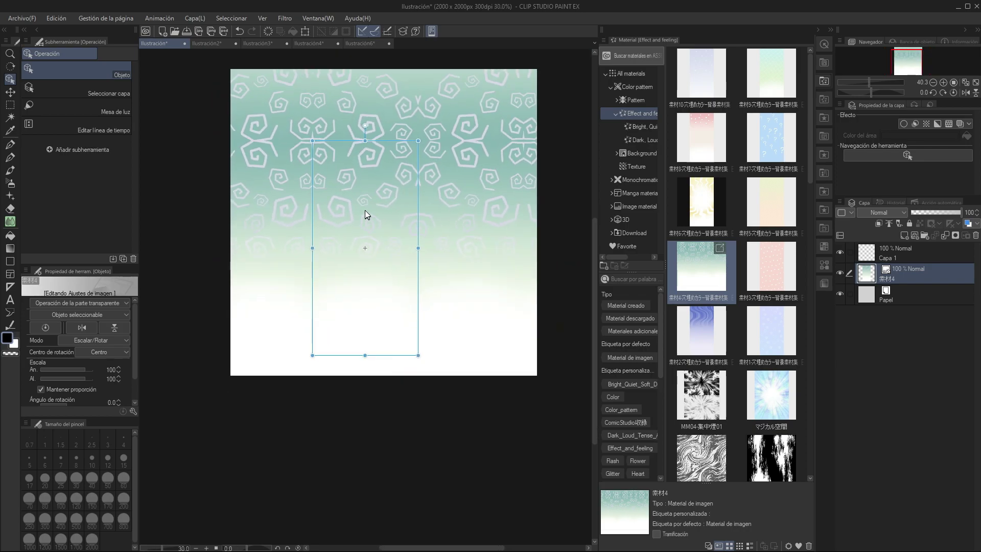
scroll(379, 140, "up", 1)
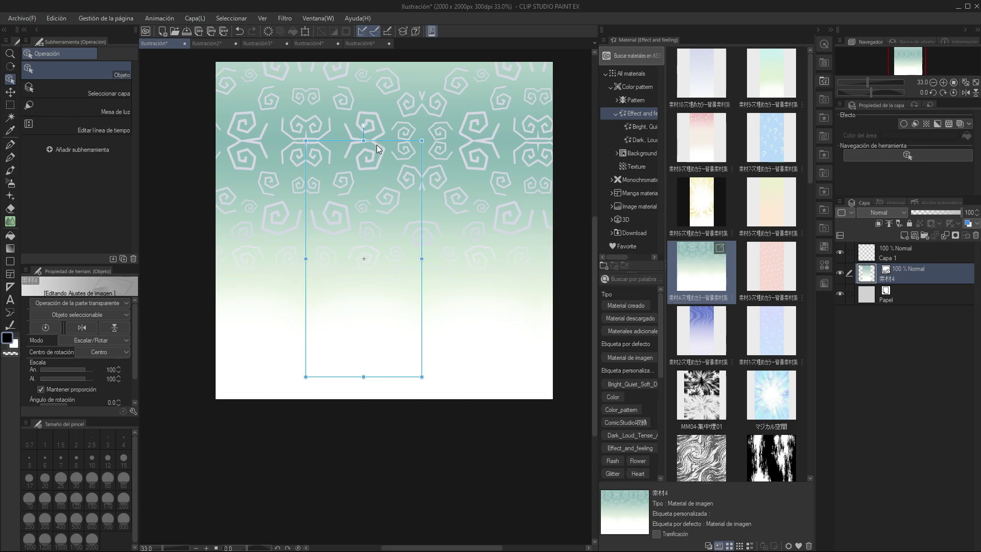
scroll(375, 131, "down", 1)
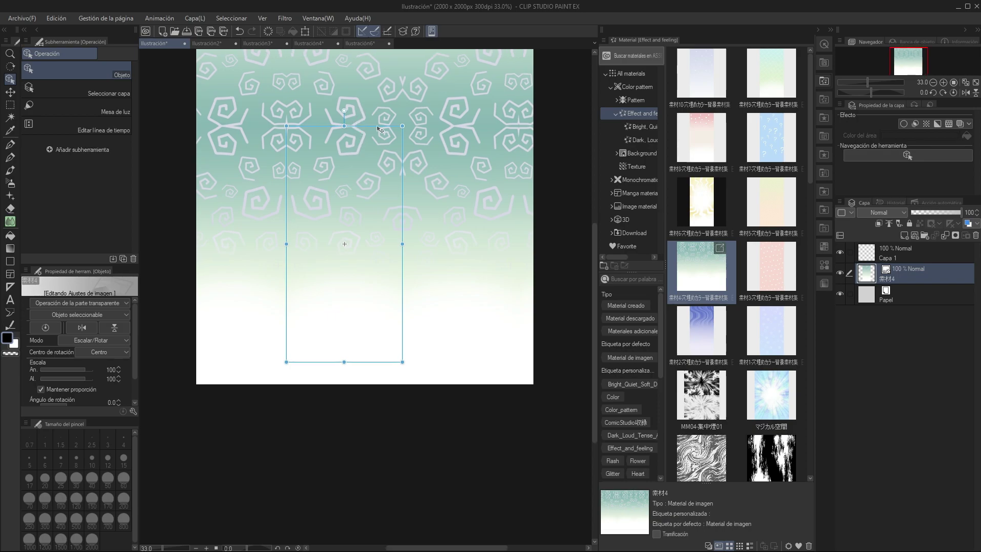
left_click_drag(379, 128, 384, 77)
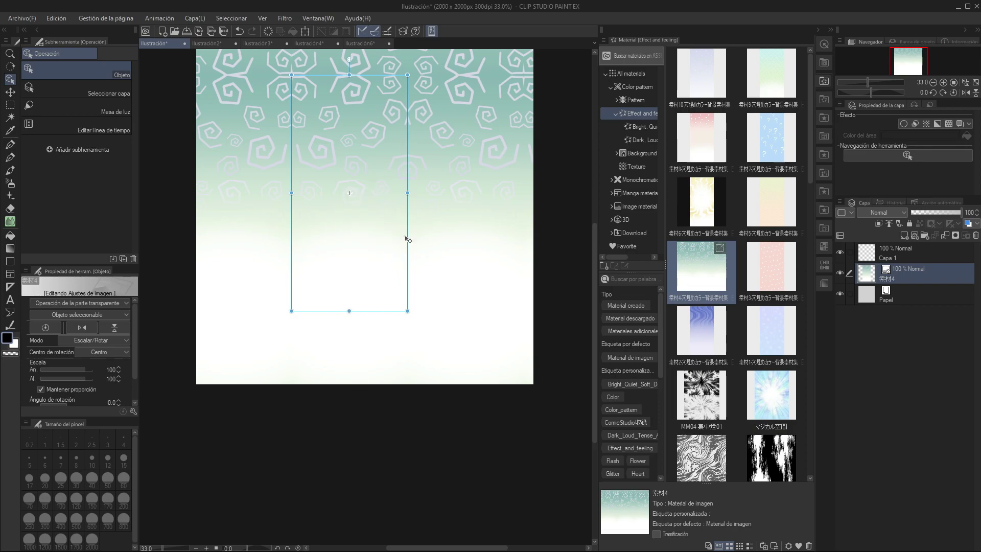
left_click_drag(408, 240, 409, 109)
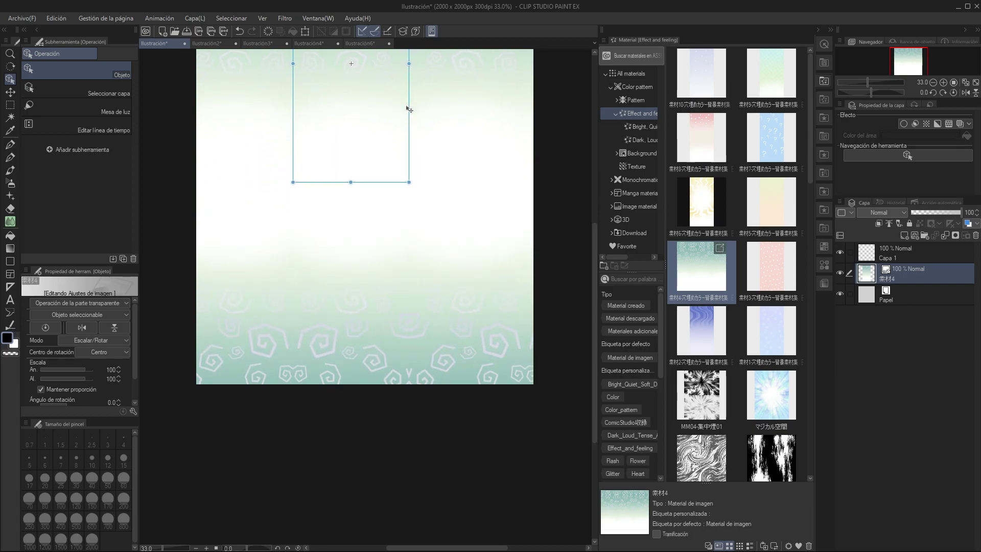
mouse_move(389, 163)
left_mouse_down()
mouse_move(406, 223)
mouse_move(416, 163)
left_mouse_up()
scroll(430, 173, "down", 2)
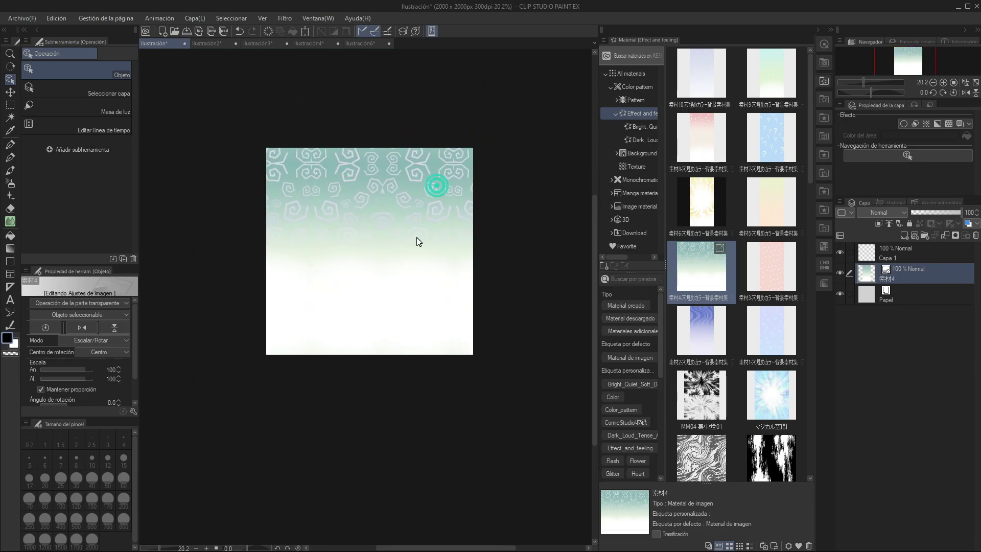
left_click_drag(391, 210, 394, 289)
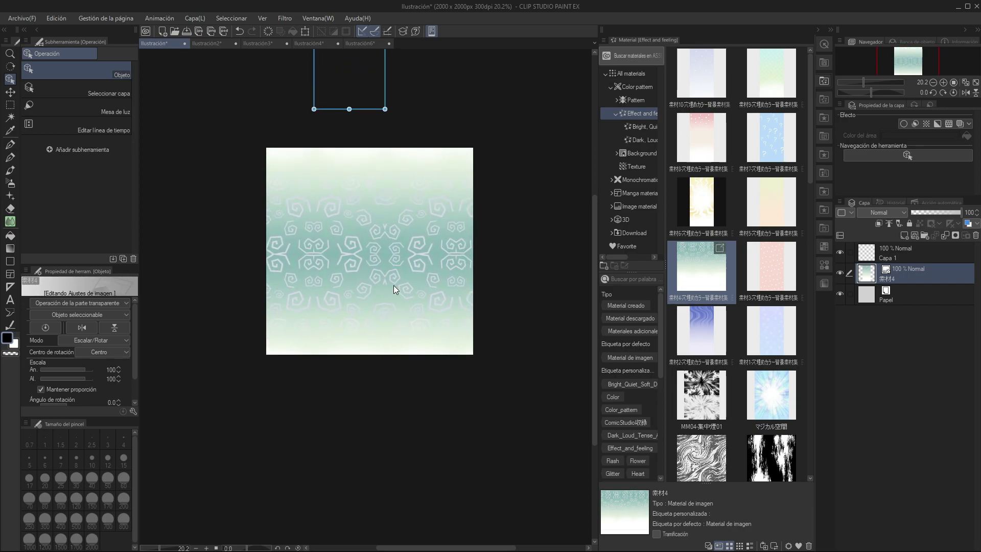
scroll(393, 285, "up", 1)
Set 素材4's tiling to Invertir with direction Solo vertical, and confirm
left_click(789, 545)
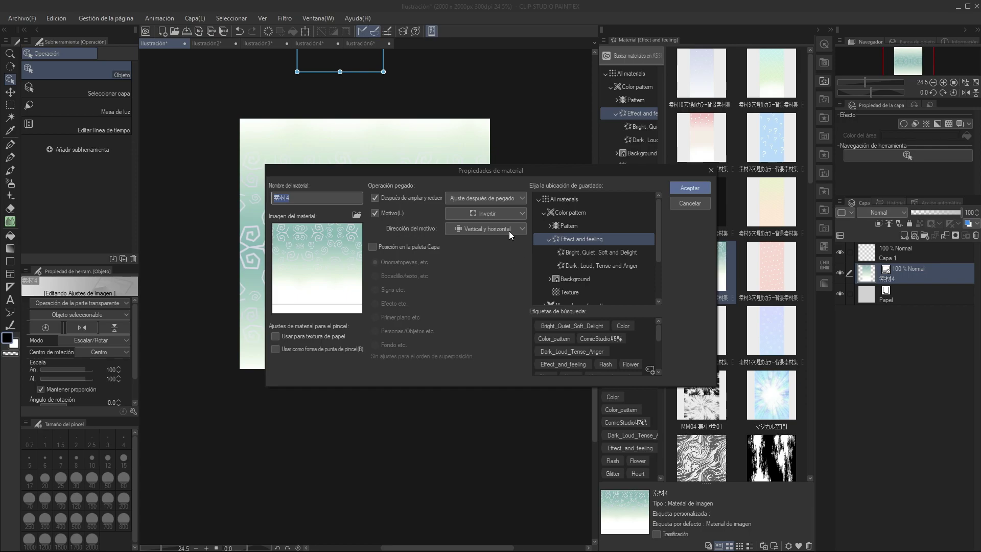
left_click(496, 214)
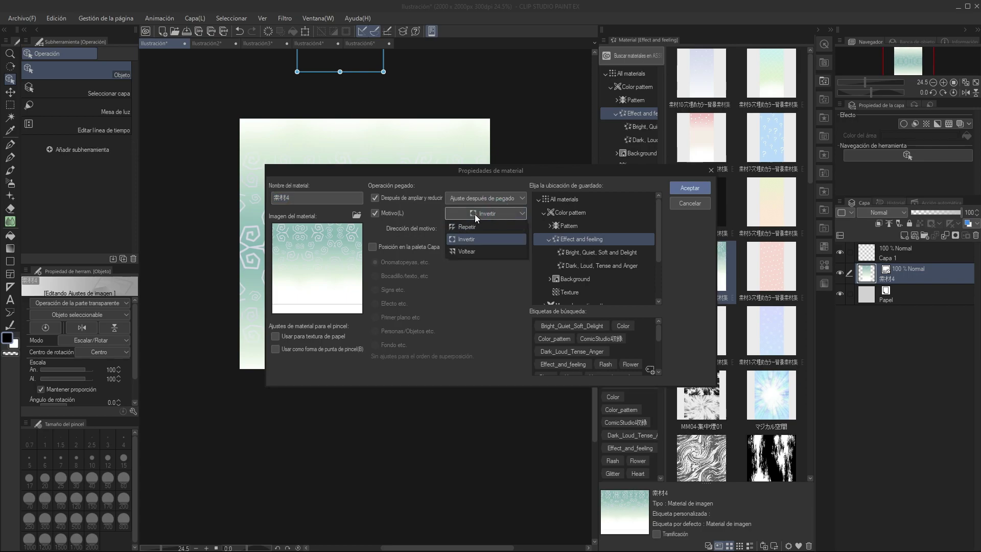
left_click(474, 213)
left_click(378, 213)
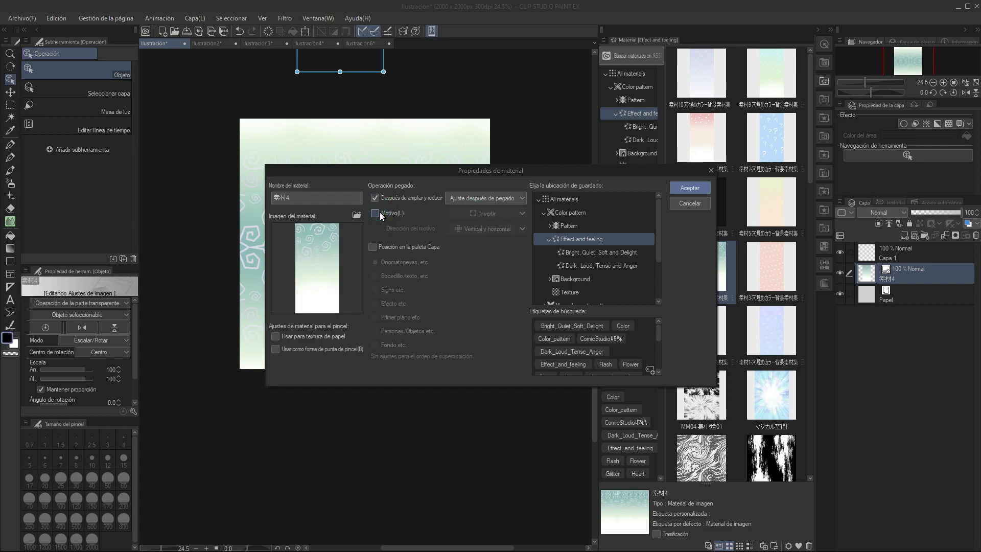
left_click(379, 212)
left_click(482, 228)
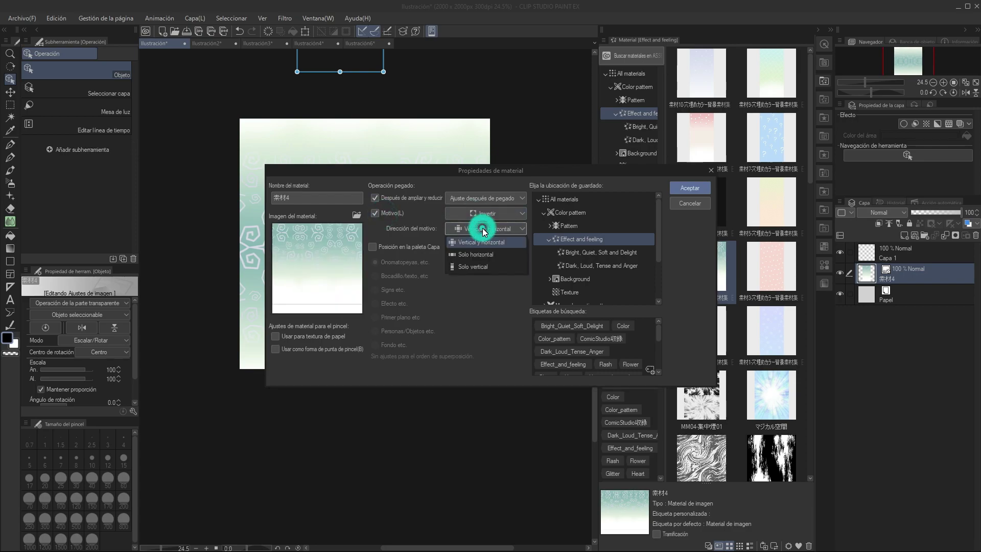
left_click(475, 266)
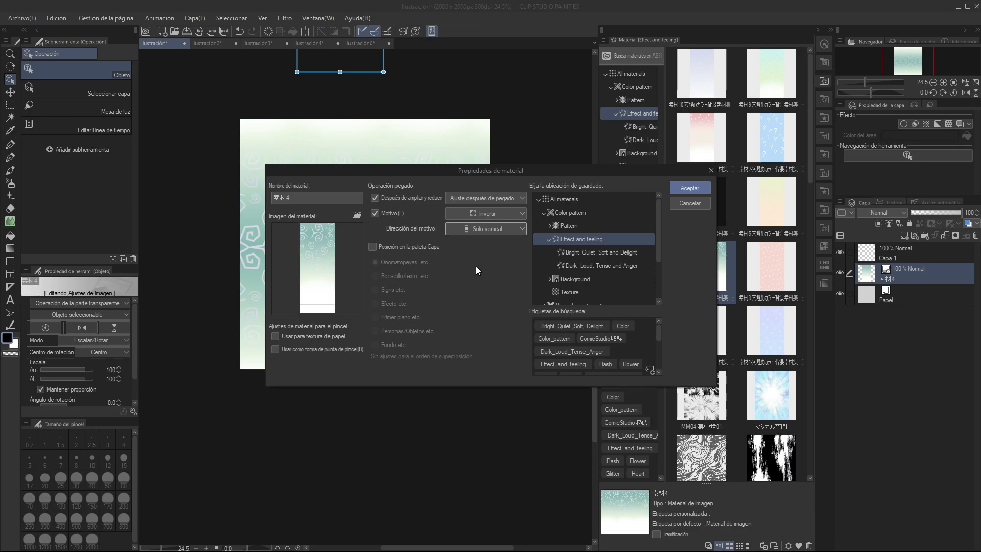
left_click(485, 214)
left_click(503, 252)
left_click(501, 213)
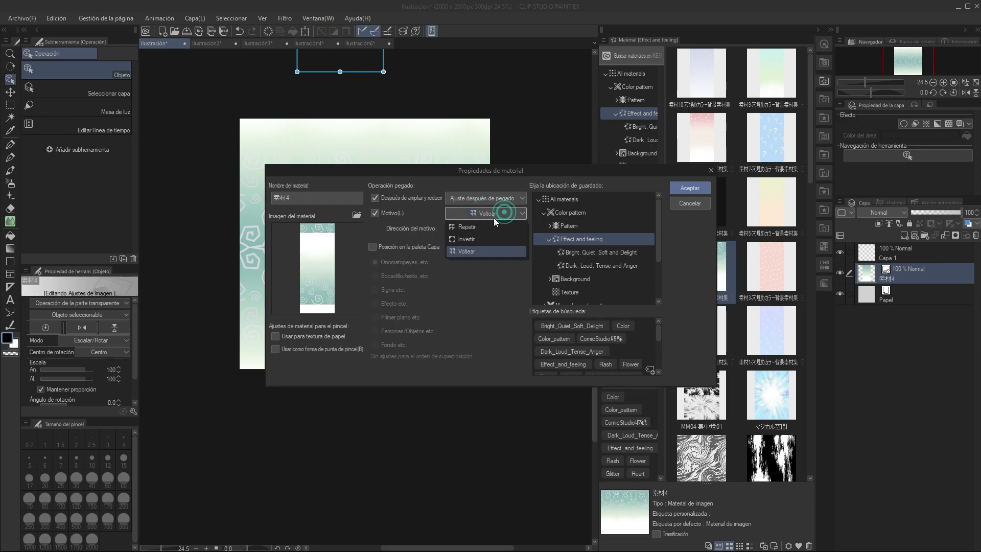
left_click(485, 238)
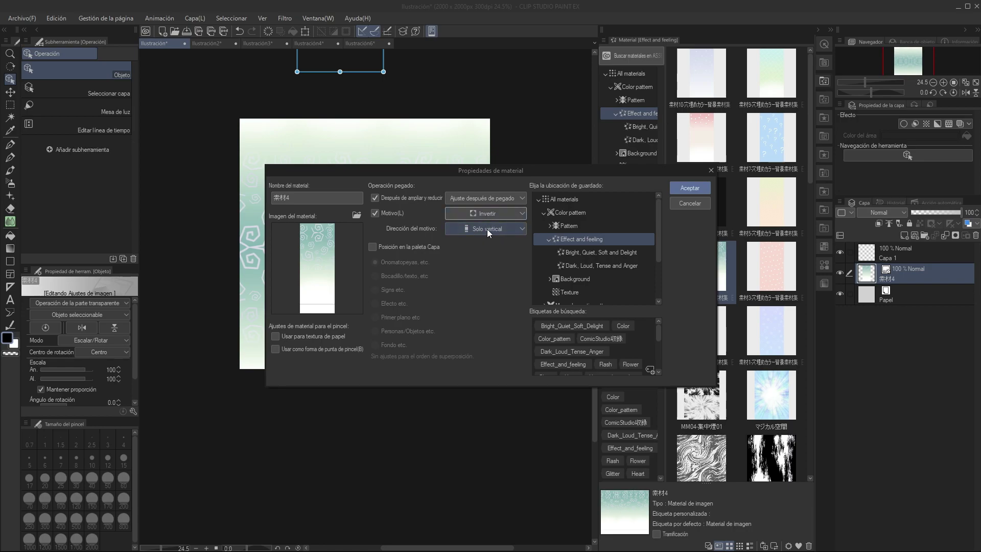
left_click(687, 191)
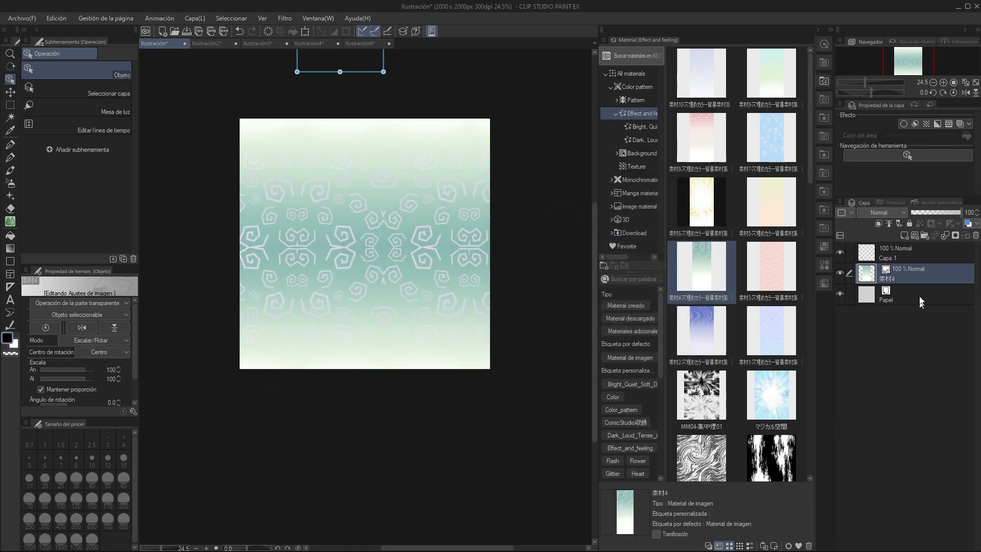
Replace the old layer with the vertical swirl strip, reposition it, and switch to Ilustración6
left_click_drag(919, 279, 975, 235)
left_click_drag(700, 266, 320, 258)
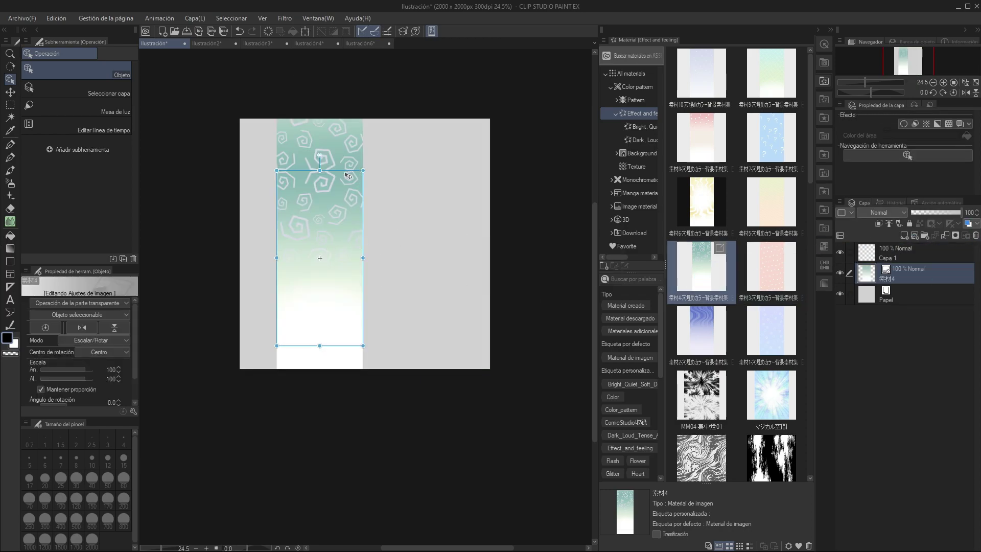
left_click_drag(348, 175, 389, 403)
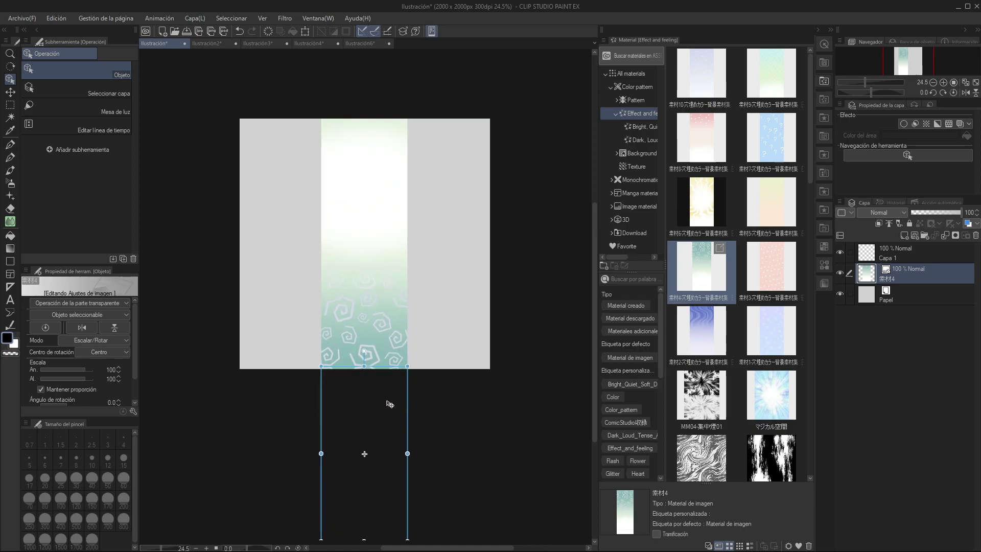
left_click_drag(389, 403, 378, 264)
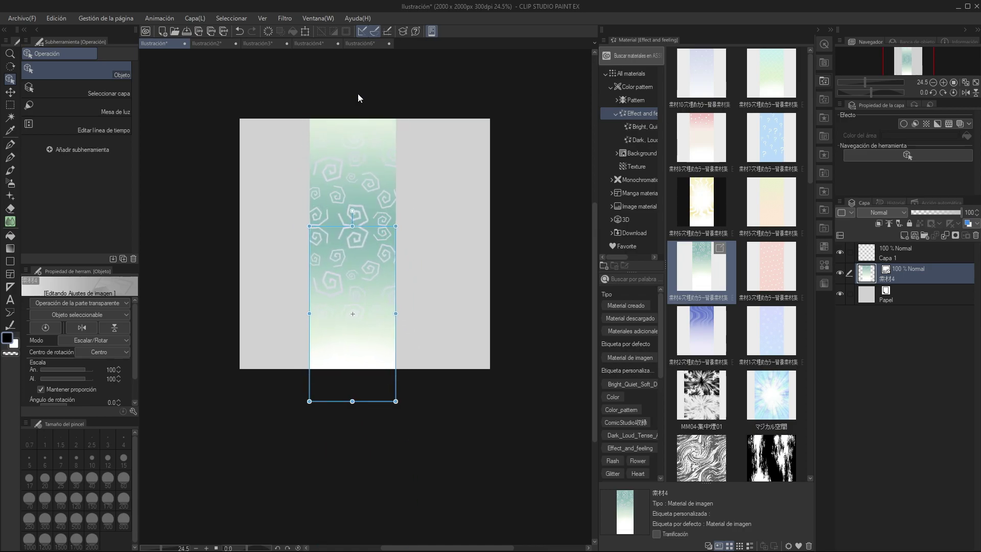
left_click(366, 42)
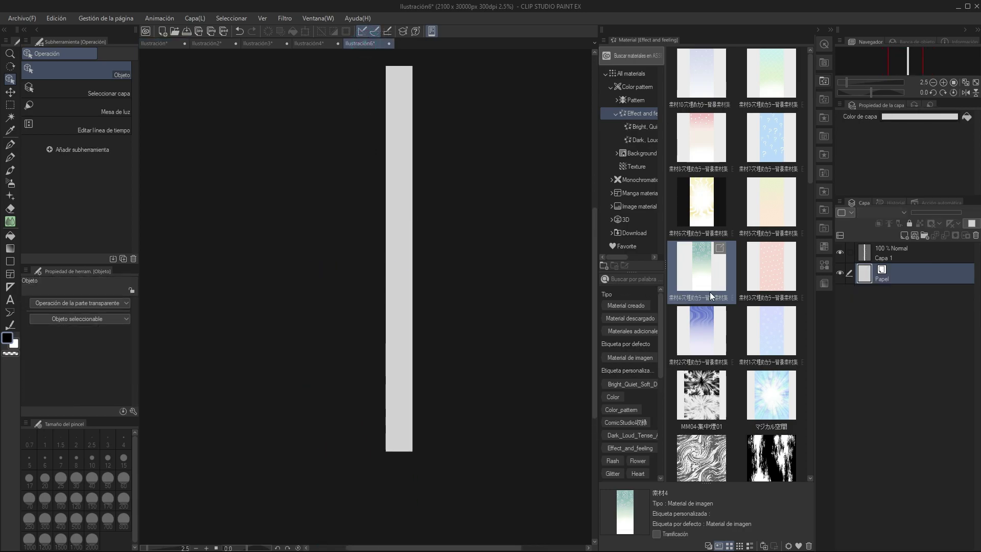
Paste 素材4 onto Ilustración6 and scale it to 295% to span the strip's width
left_click_drag(709, 292, 404, 284)
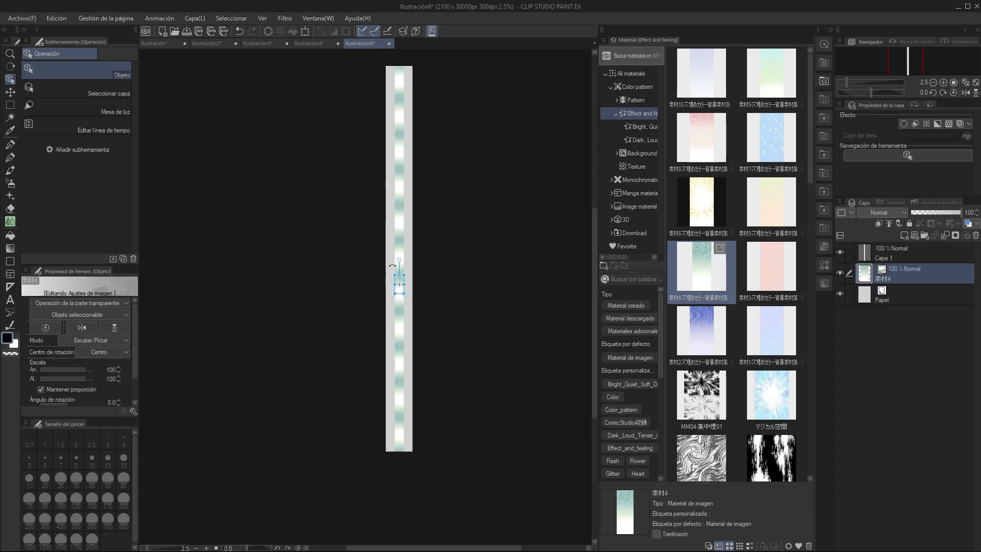
scroll(391, 265, "up", 2)
scroll(400, 258, "up", 3)
scroll(409, 287, "up", 3)
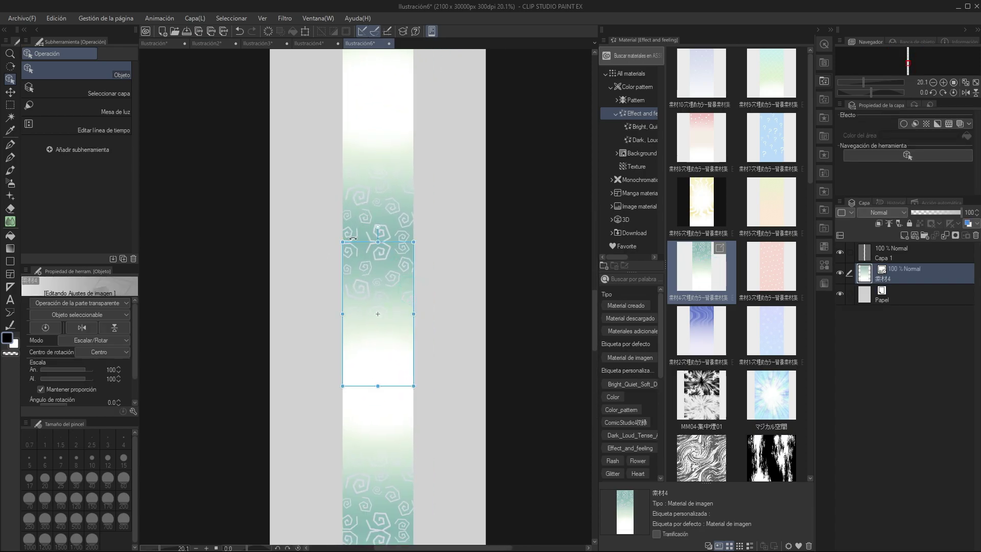
left_click_drag(328, 233, 274, 124)
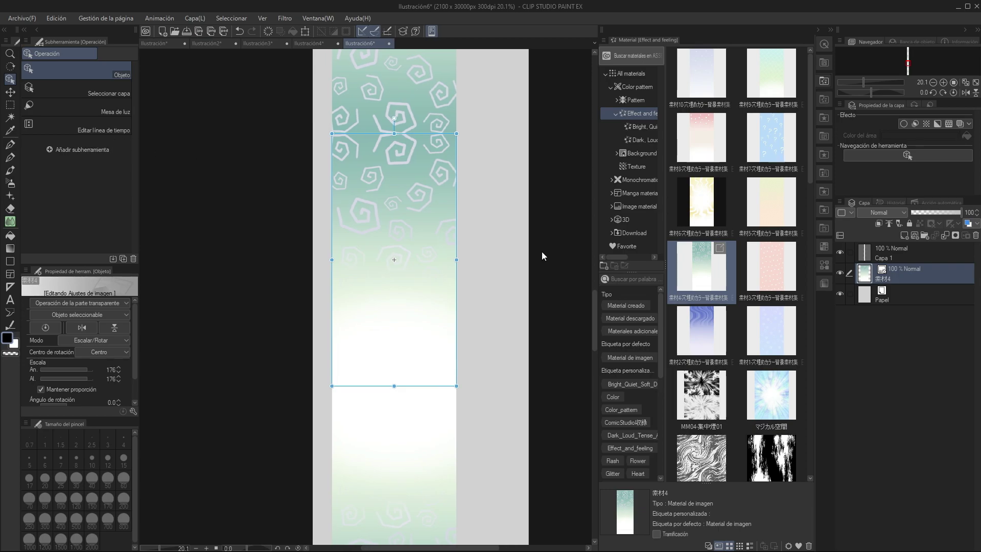
mouse_move(541, 251)
left_mouse_down()
mouse_move(329, 185)
mouse_move(445, 215)
left_mouse_up()
mouse_move(365, 333)
left_mouse_down()
mouse_move(556, 434)
mouse_move(470, 352)
left_mouse_up()
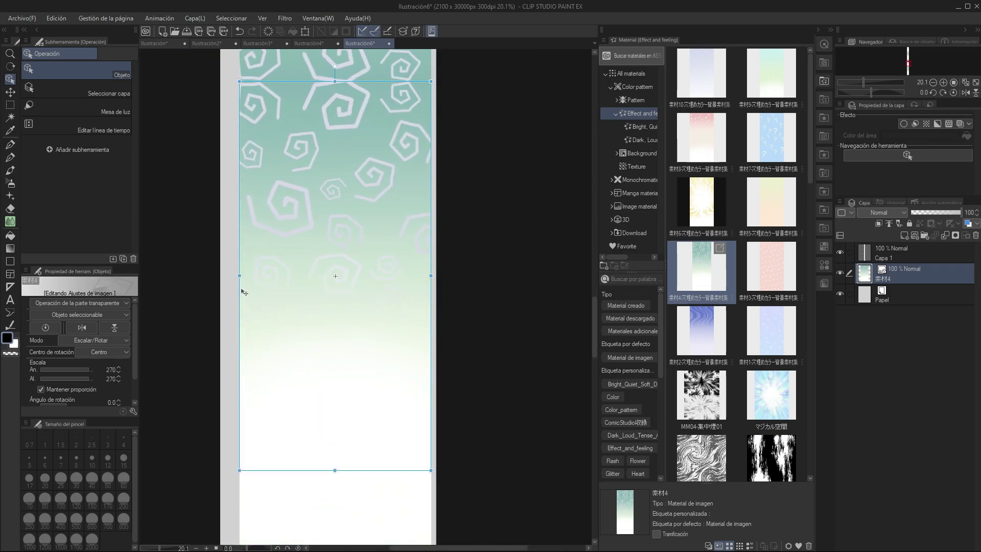
left_click_drag(238, 275, 214, 276)
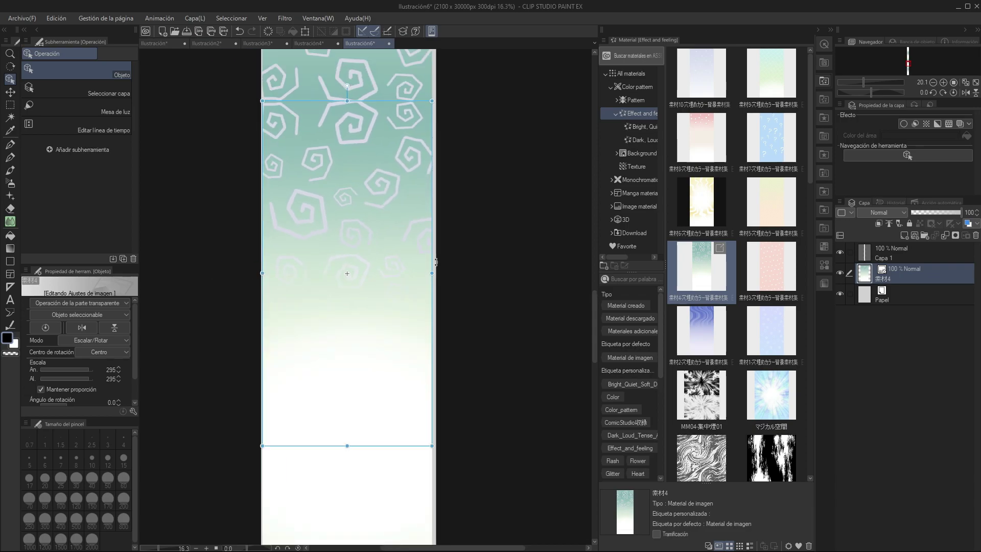
scroll(400, 283, "down", 3)
Pan along the Ilustración6 strip to inspect the vertically repeating swirl bands
left_click_drag(400, 284, 403, 388)
mouse_move(404, 204)
left_mouse_down()
mouse_move(416, 282)
mouse_move(436, 311)
mouse_move(439, 398)
left_mouse_up()
left_click_drag(439, 227, 440, 378)
mouse_move(449, 320)
left_mouse_down()
mouse_move(444, 188)
mouse_move(475, 225)
mouse_move(465, 433)
mouse_move(377, 183)
left_mouse_up()
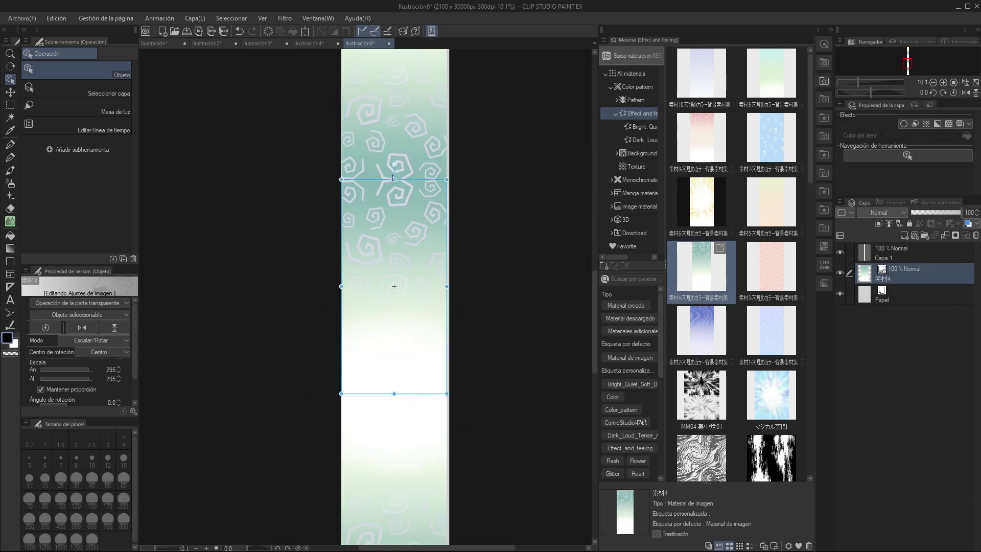
scroll(409, 180, "up", 1)
scroll(409, 180, "up", 2)
scroll(416, 103, "down", 1)
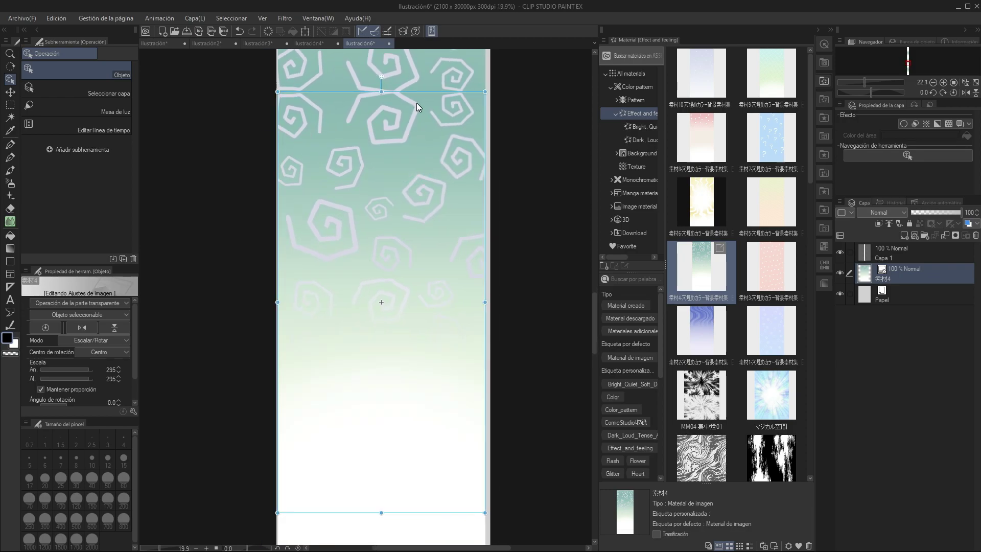
scroll(434, 126, "down", 1)
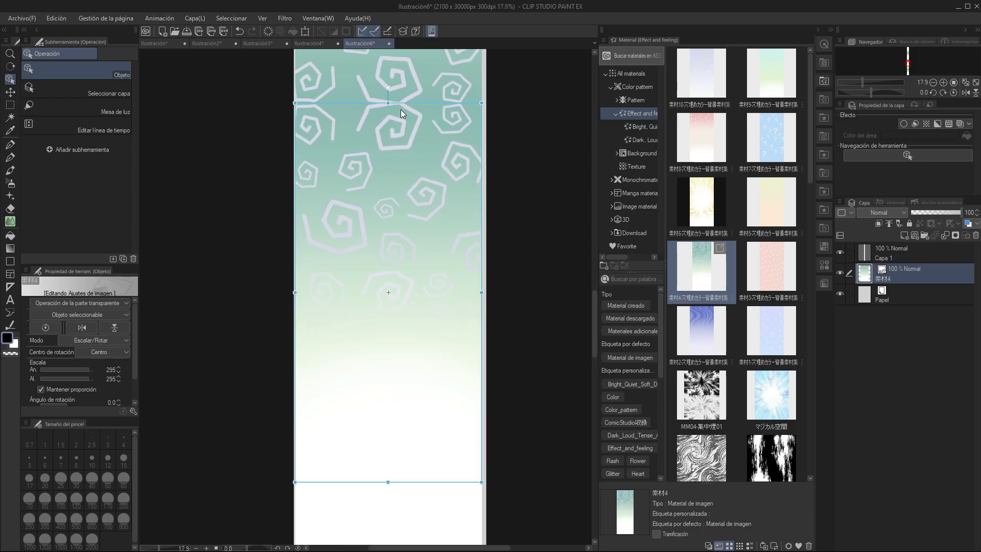
scroll(416, 154, "up", 1)
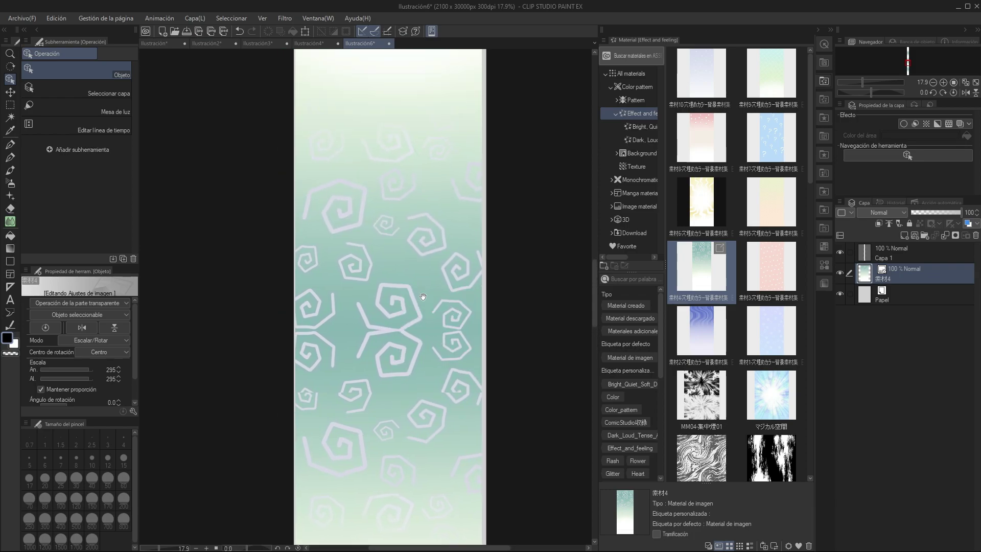
left_click_drag(420, 103, 420, 386)
scroll(419, 358, "down", 7)
scroll(419, 299, "down", 1)
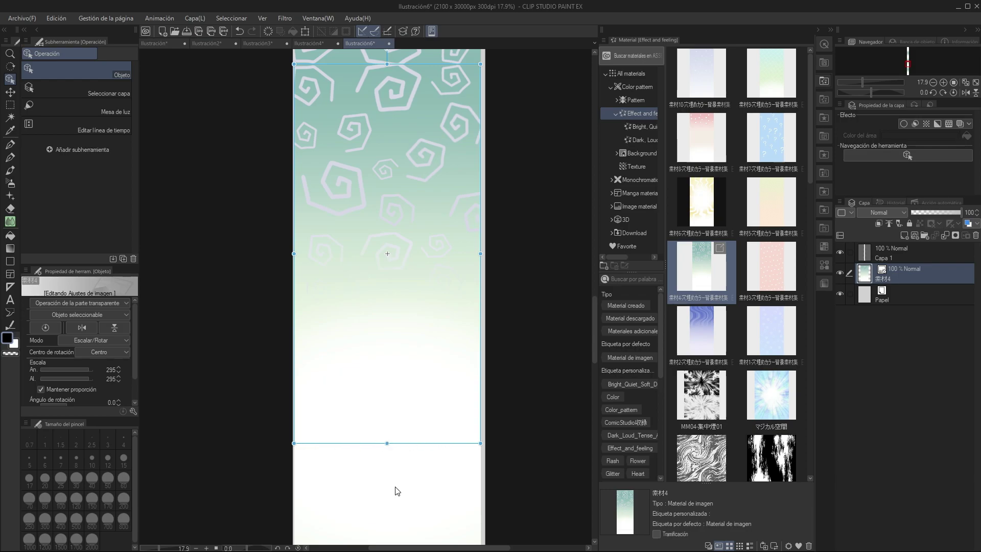
left_click_drag(397, 491, 407, 223)
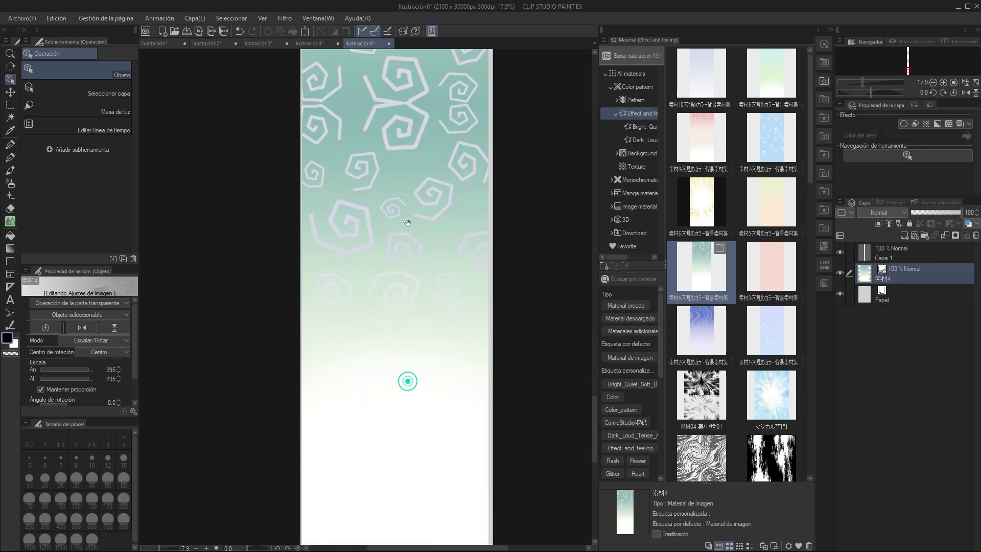
scroll(424, 225, "down", 4)
scroll(398, 230, "down", 1)
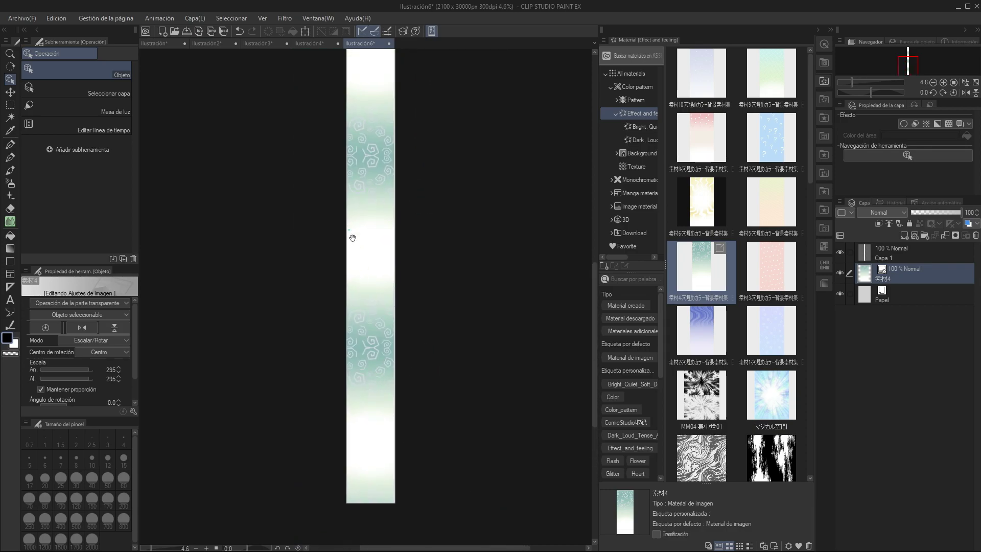
left_click_drag(352, 237, 371, 281)
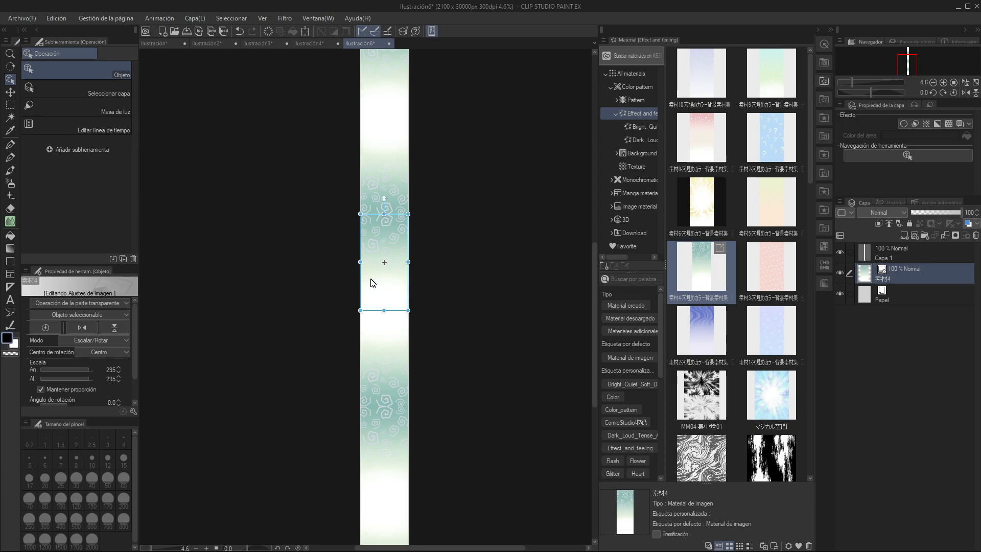
Turn on Motivo for 素材4 with Vertical y horizontal direction, save, and select its layer
left_click(788, 546)
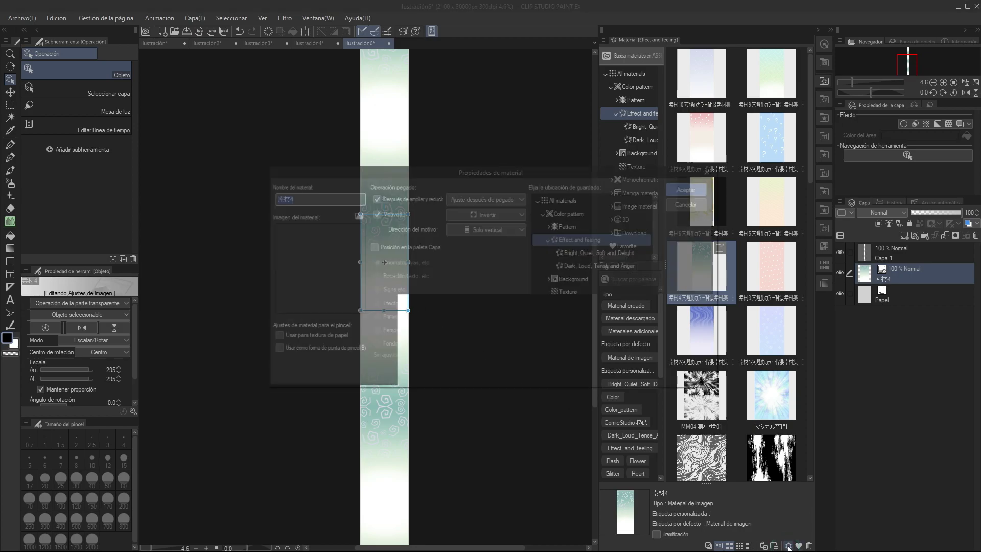
left_click(375, 212)
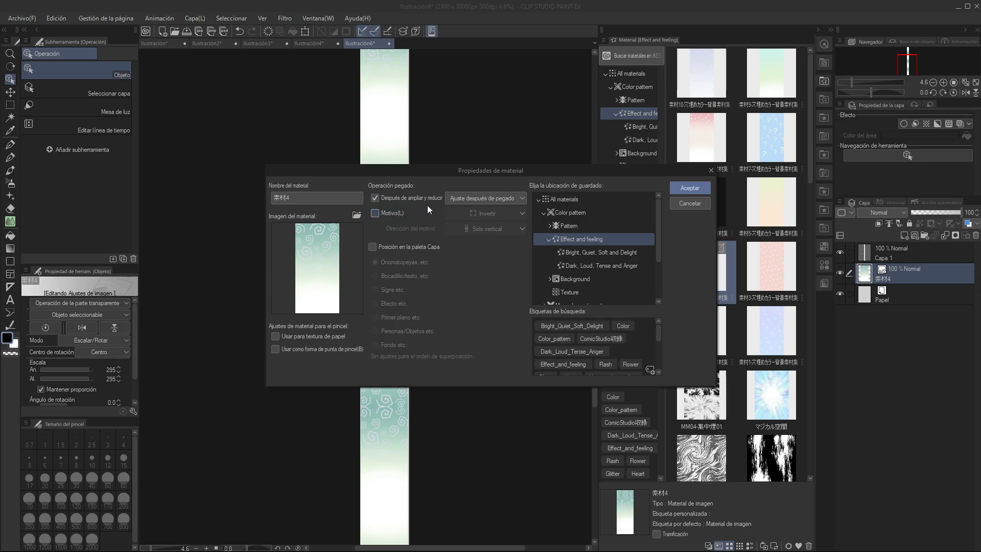
left_click(479, 204)
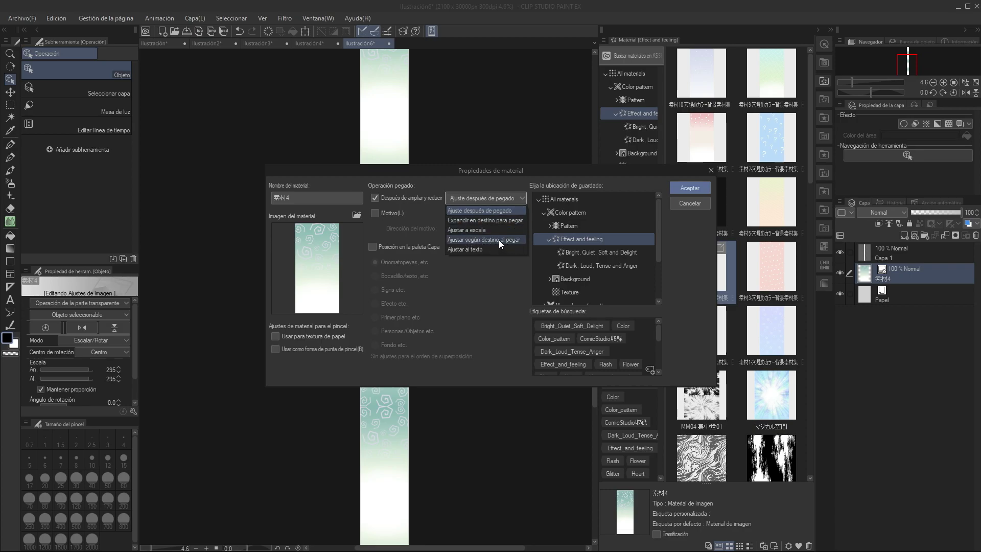
left_click(416, 234)
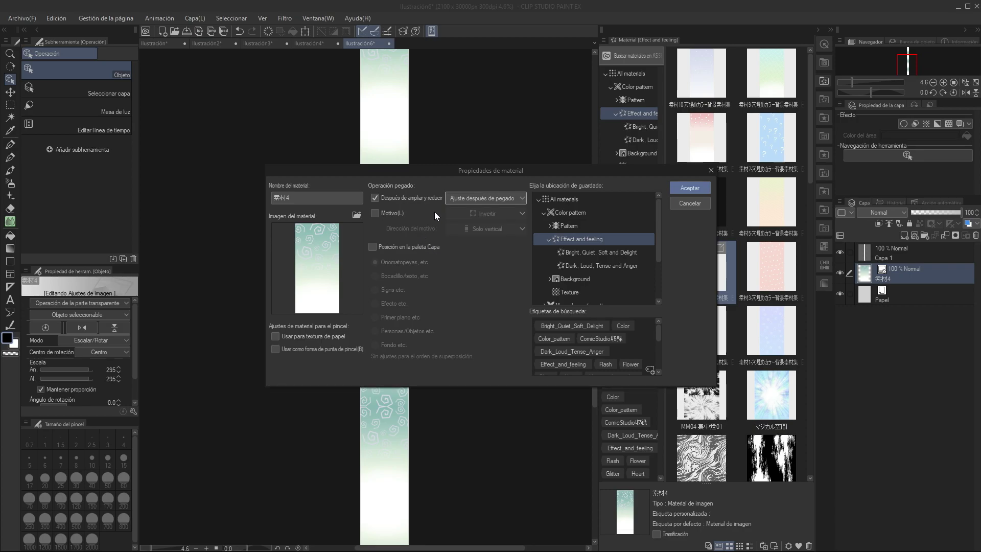
left_click(500, 201)
left_click(501, 201)
left_click(389, 213)
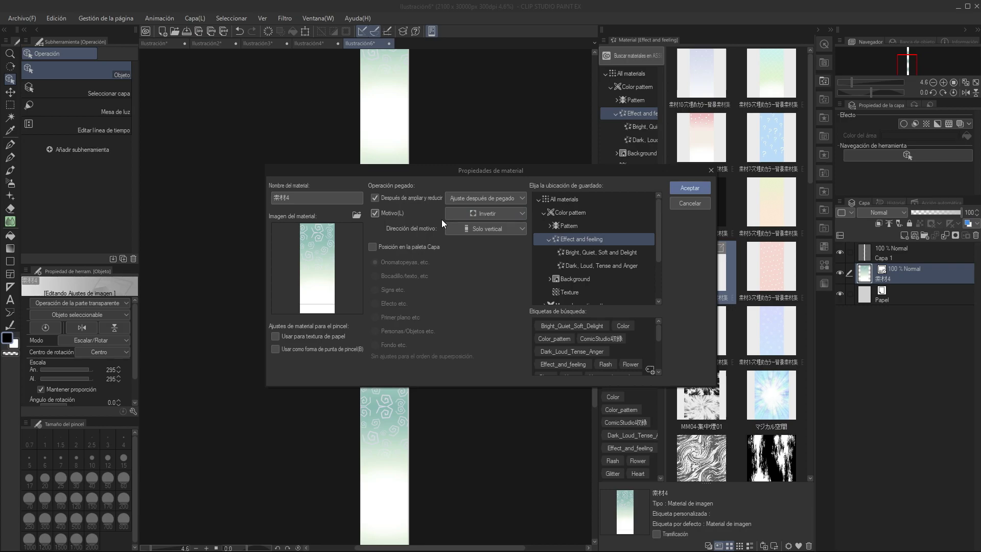
left_click(471, 229)
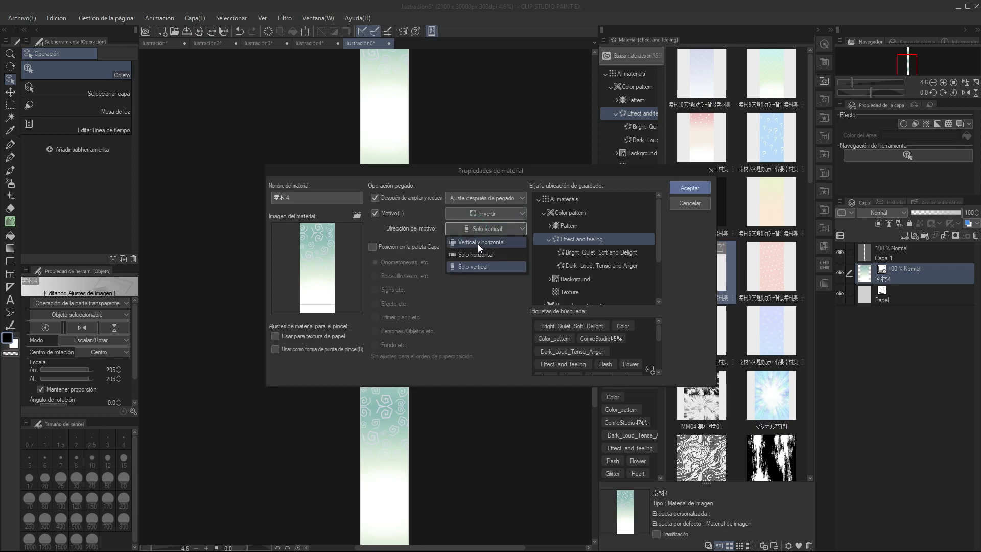
left_click(475, 243)
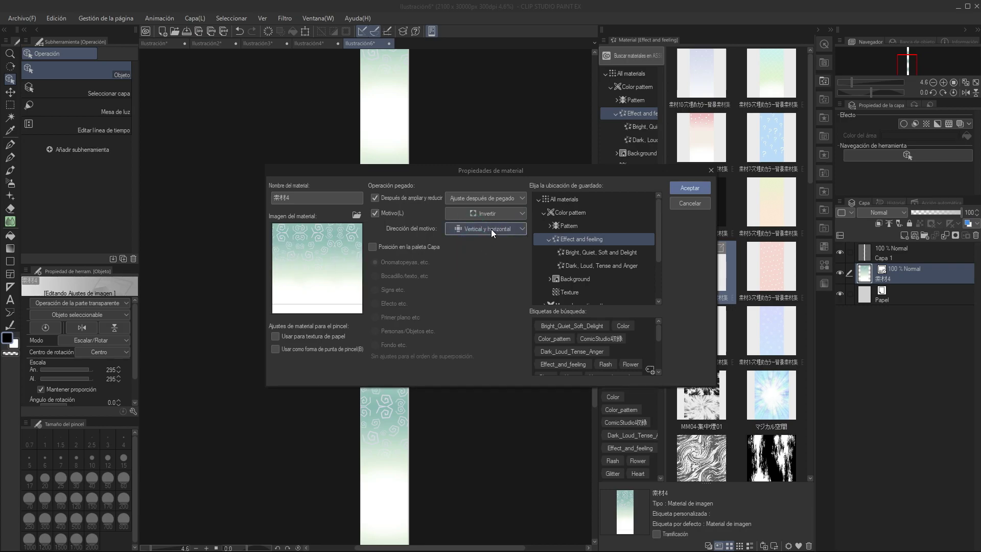
left_click(684, 189)
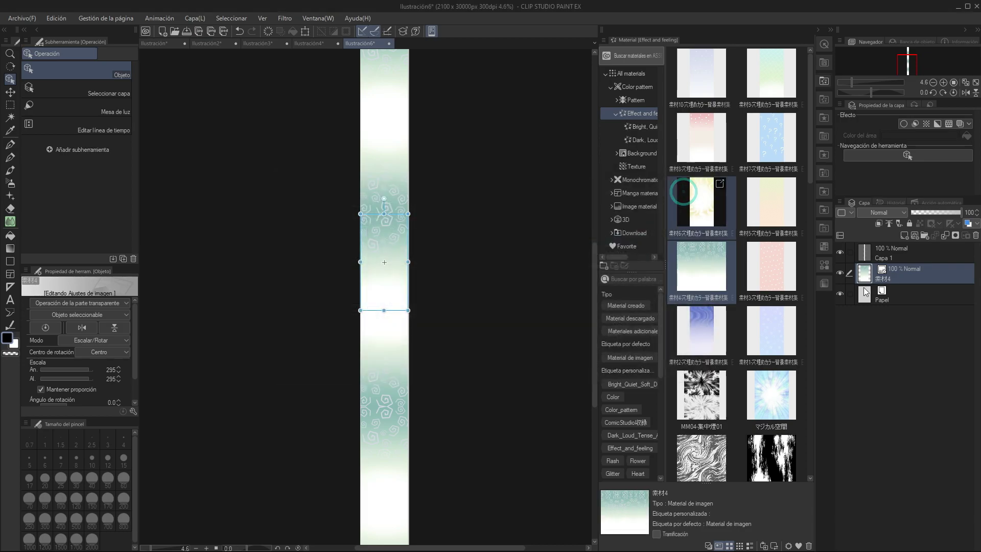
left_click(942, 280)
Replace the old layer with 素材4 scaled to 106% on Ilustración6, then return to Ilustración
key("Delete")
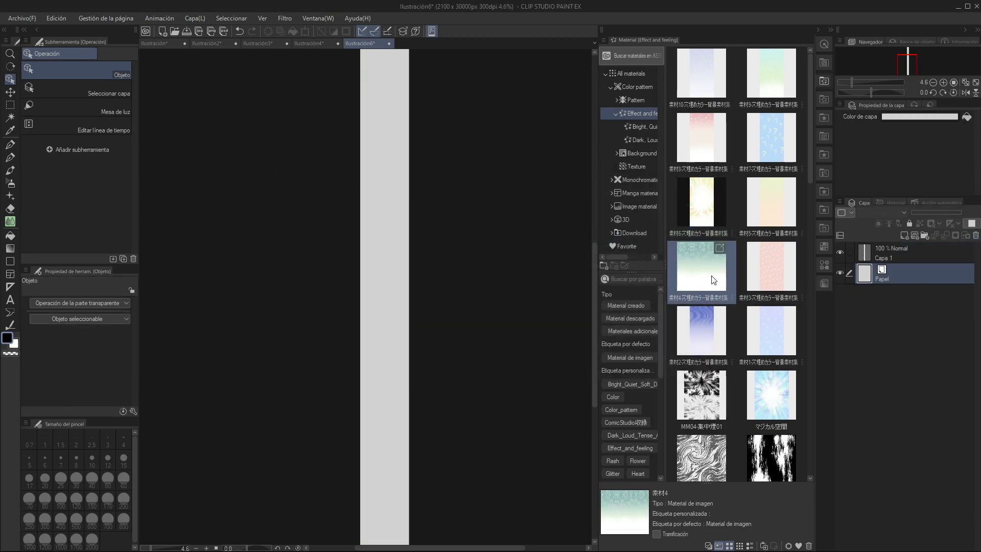
left_click_drag(713, 280, 367, 291)
scroll(382, 277, "up", 3)
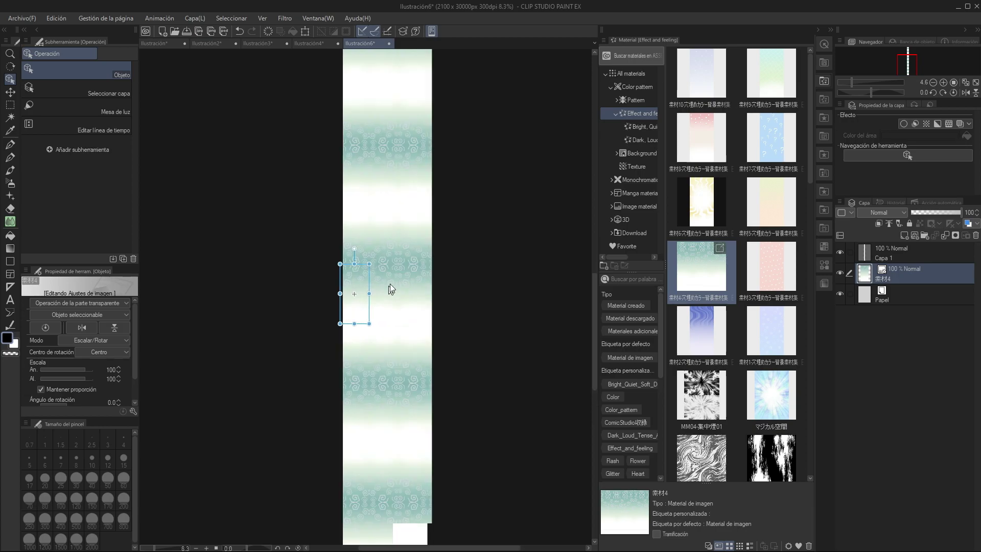
scroll(381, 277, "up", 3)
scroll(381, 277, "up", 3)
scroll(381, 277, "up", 2)
scroll(315, 186, "down", 2)
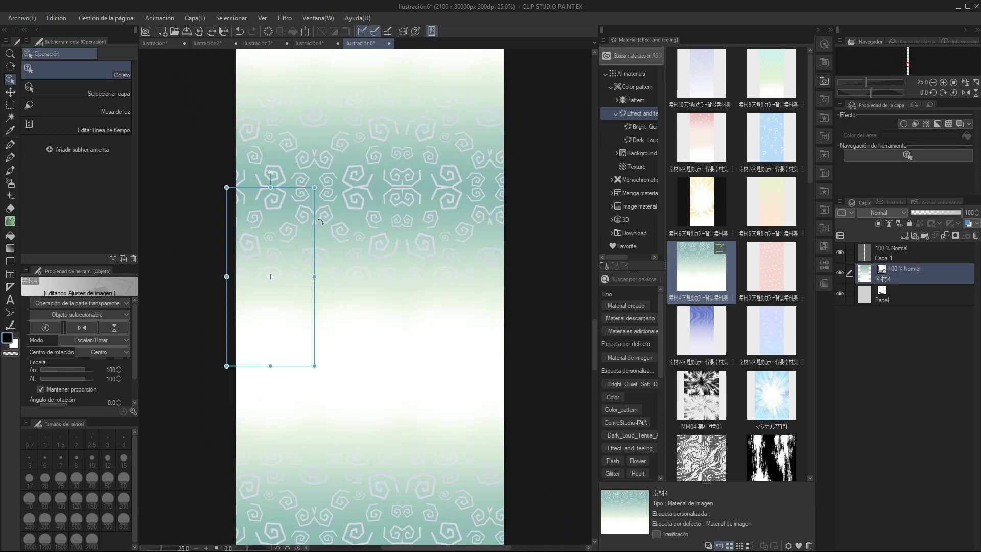
left_click_drag(320, 276, 325, 276)
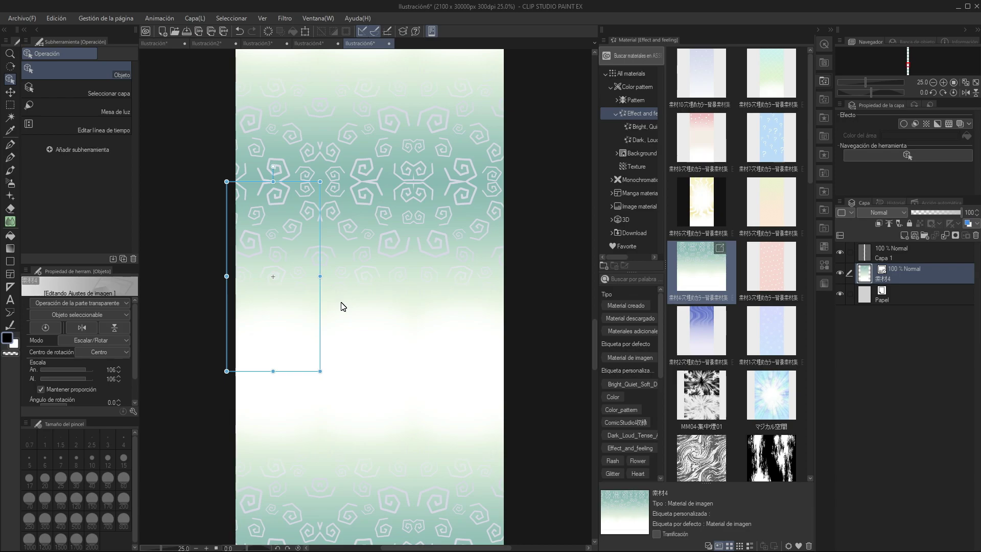
scroll(359, 295, "down", 2)
scroll(359, 295, "down", 3)
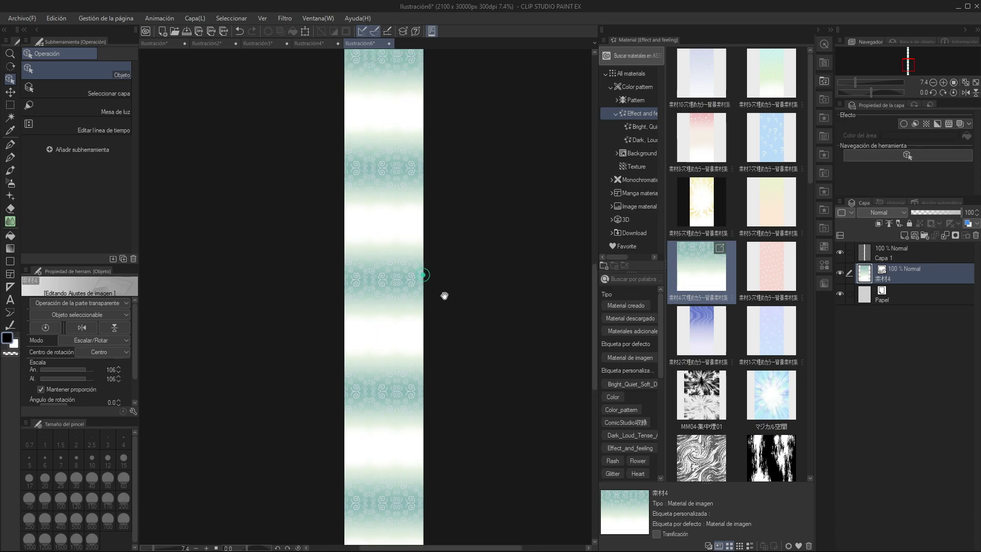
mouse_move(444, 295)
left_mouse_down()
mouse_move(418, 304)
mouse_move(455, 259)
left_mouse_up()
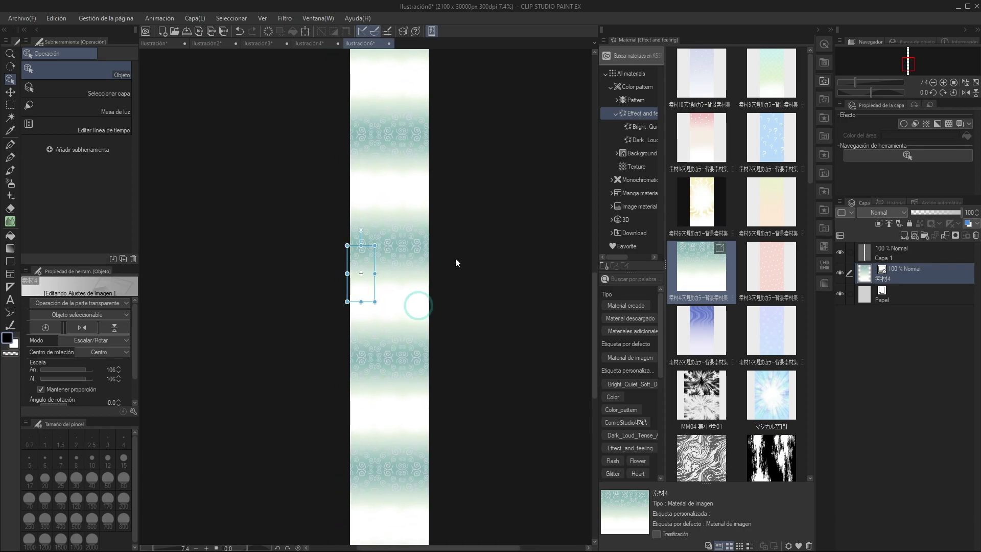
left_click(174, 43)
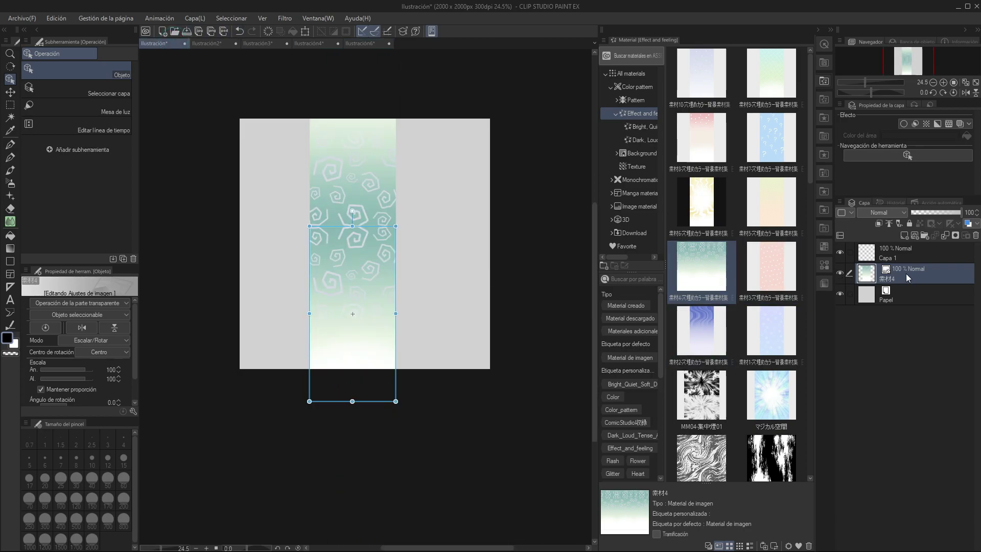
Replace the swirl with 素材5 and enable fit-after-resize with the first paste fit option
key("Delete")
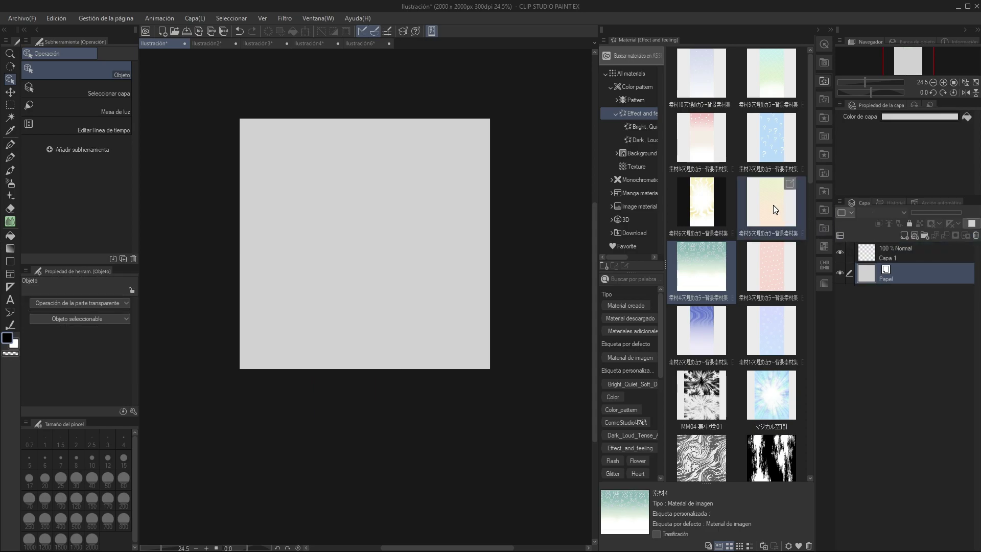
mouse_move(774, 209)
left_mouse_down()
mouse_move(301, 244)
mouse_move(315, 226)
left_mouse_up()
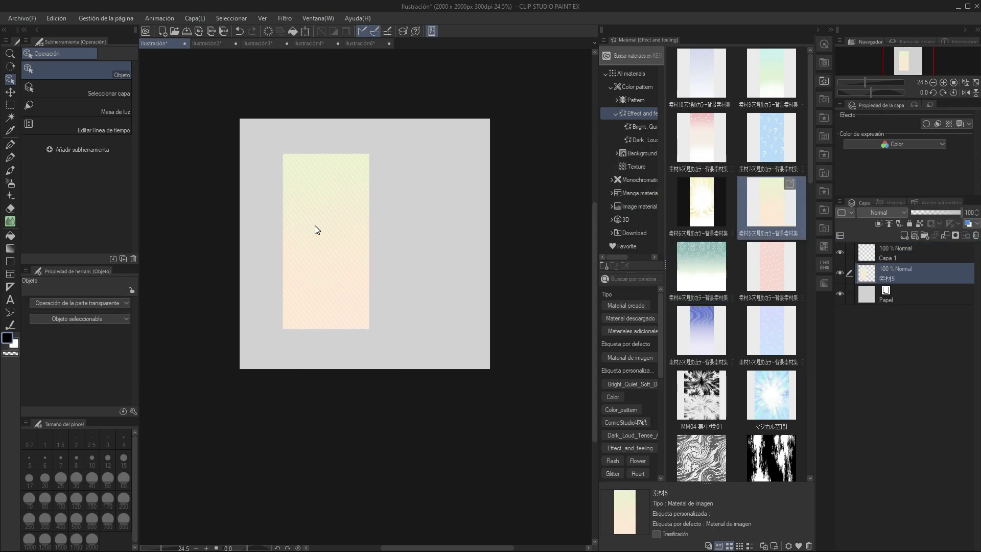
left_click(788, 545)
left_click(391, 198)
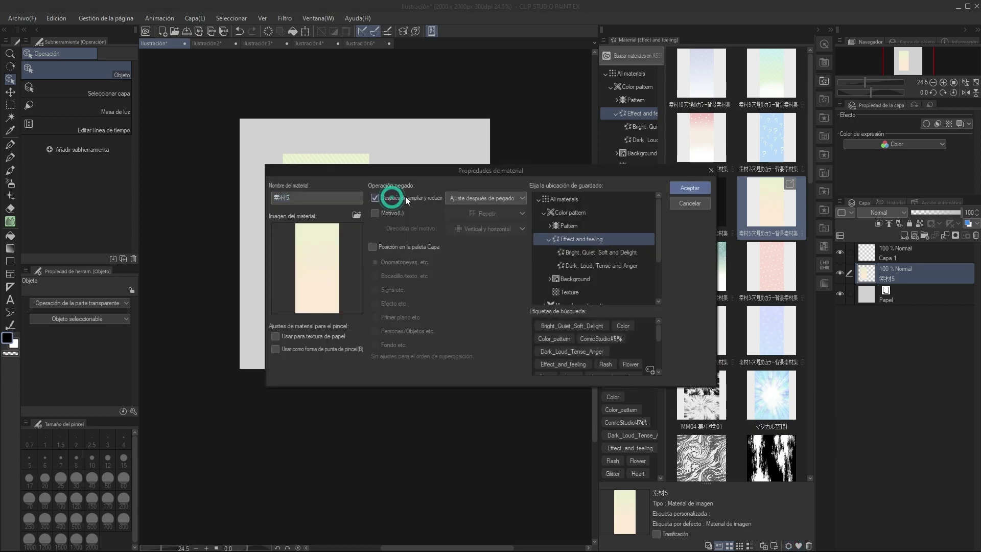
left_click(480, 200)
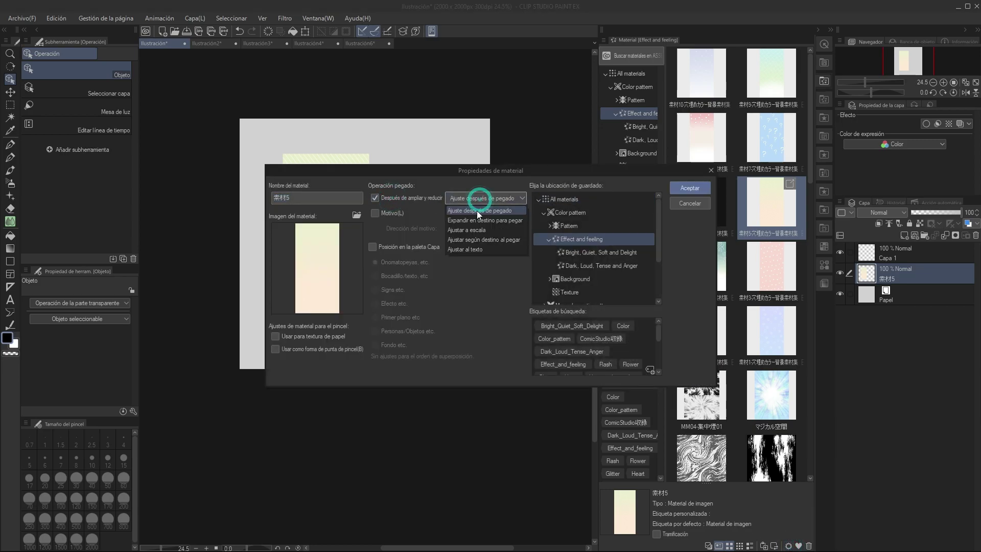
left_click(473, 206)
left_click(689, 189)
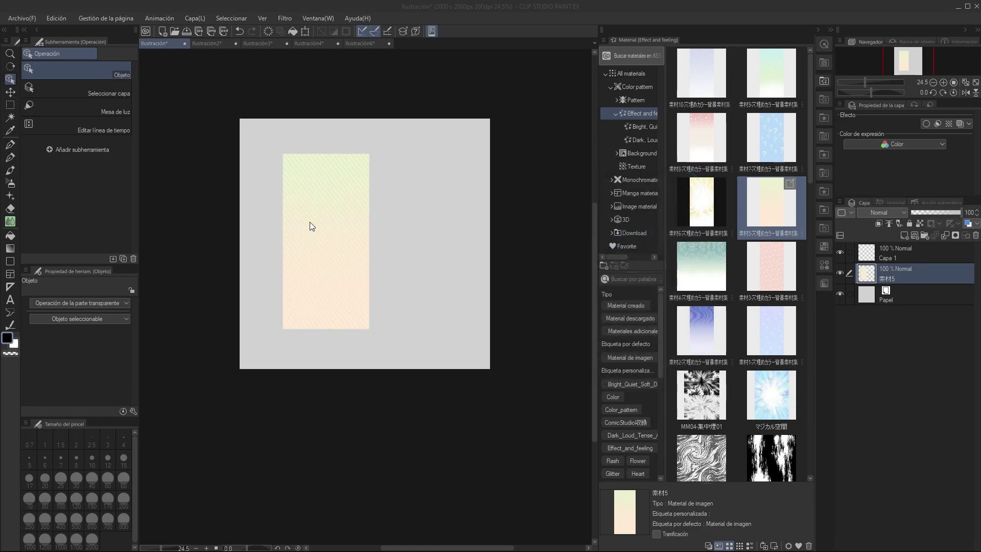
left_click_drag(312, 225, 329, 234)
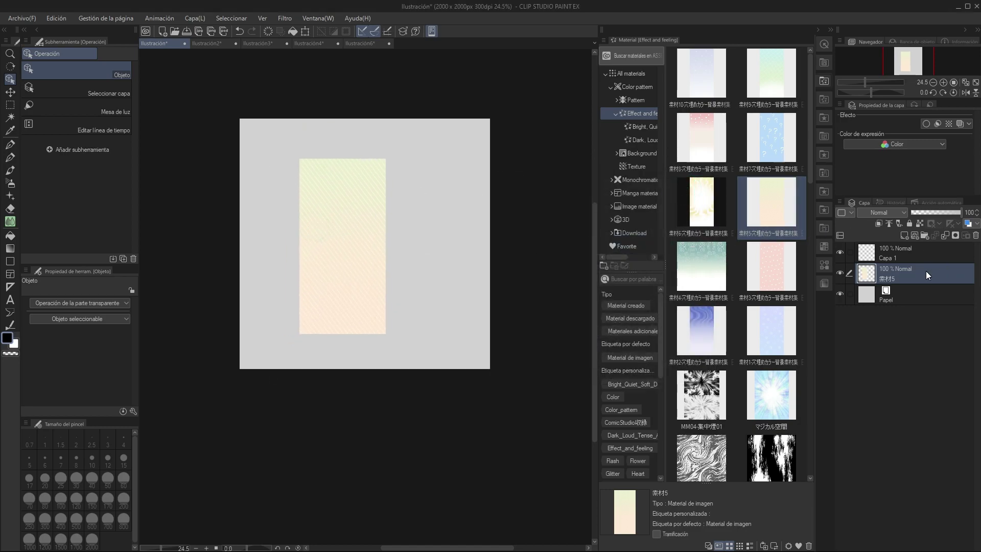
Re-paste 素材5 onto the square canvas and enlarge it to 162% over the left side
left_click_drag(926, 274, 976, 235)
mouse_move(771, 202)
left_mouse_down()
mouse_move(343, 247)
mouse_move(305, 200)
left_mouse_up()
left_click_drag(261, 137, 212, 103)
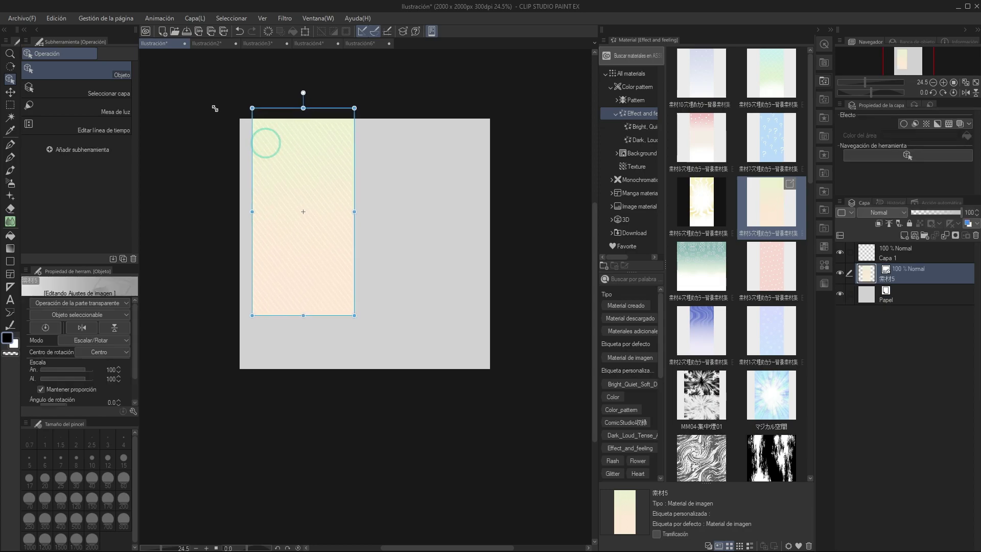
left_click_drag(354, 315, 449, 393)
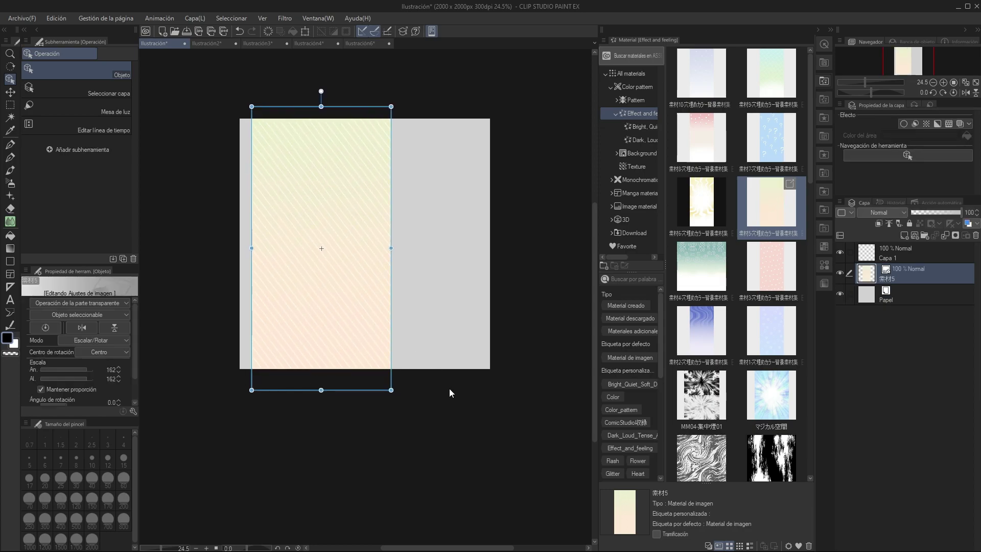
left_click(712, 264)
Paste the teal swirl 素材4 above 素材5 on the square canvas and pan to its top
left_click(692, 193)
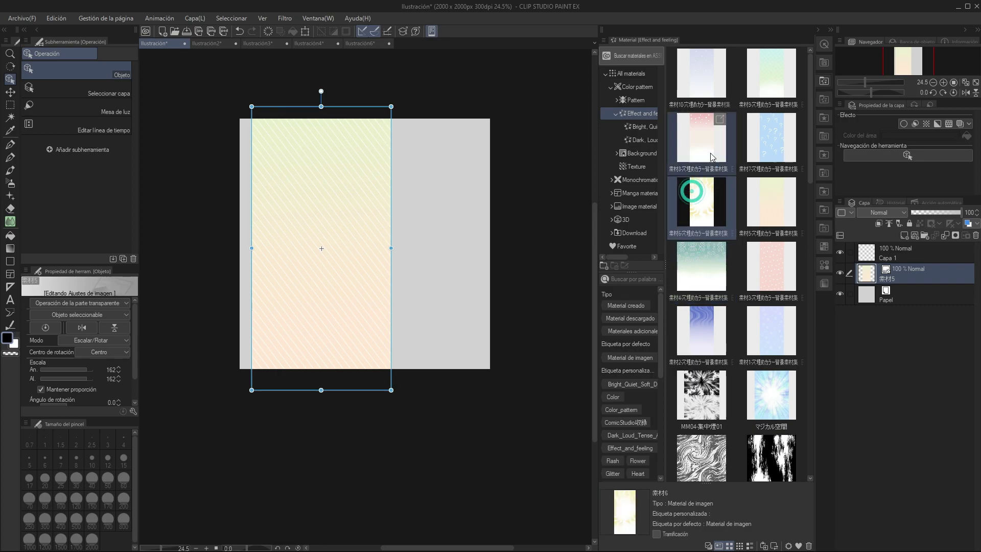
left_click(710, 149)
left_click_drag(702, 268, 413, 228)
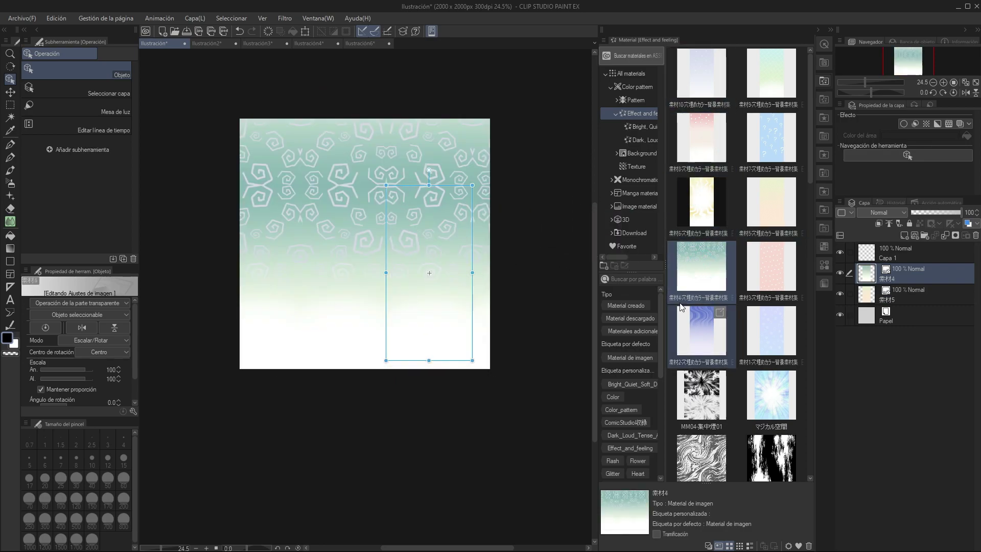
scroll(442, 217, "up", 3)
left_click_drag(430, 214, 381, 194)
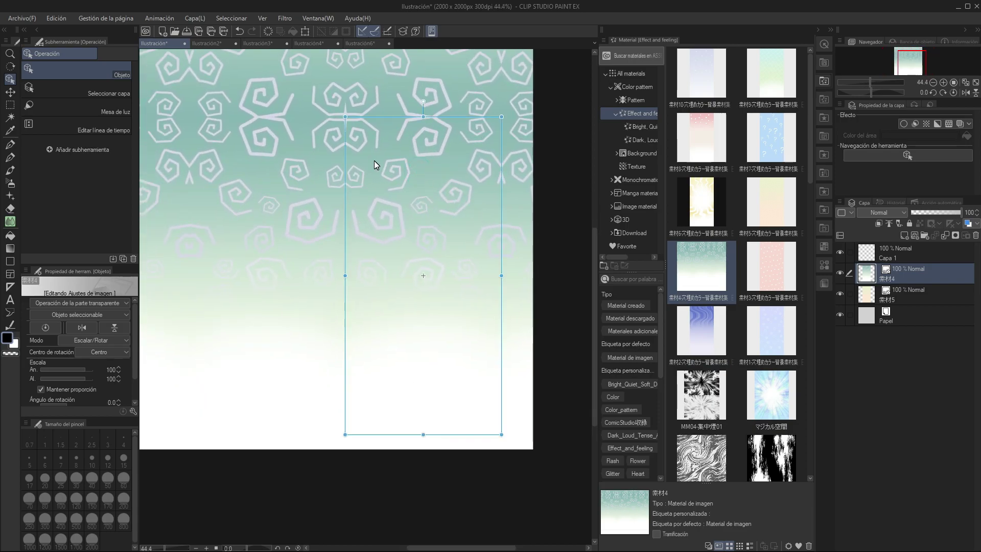
left_click(35, 17)
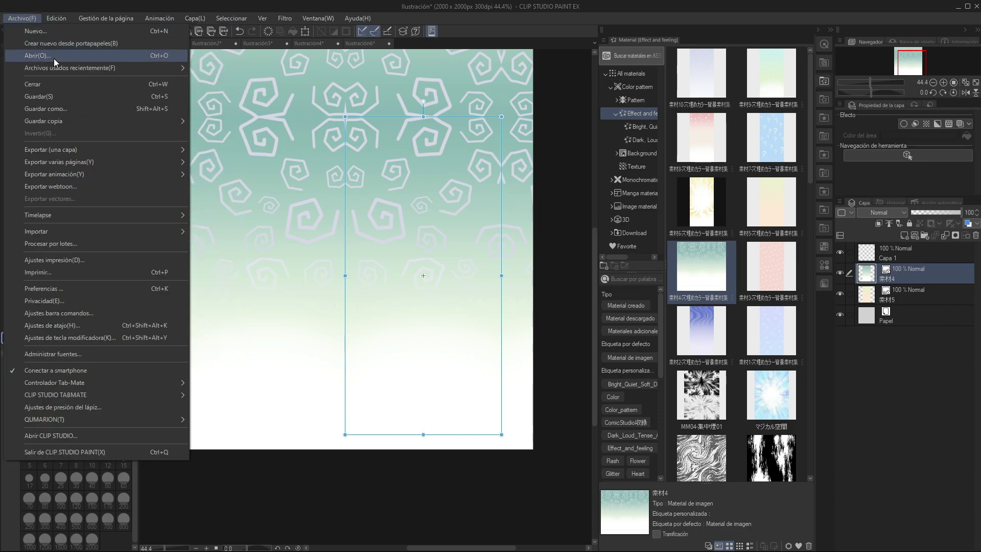
Scroll the 'Yenni y las compras por internet' webtoon down to the swirl-background panel
scroll(354, 436, "down", 5)
scroll(433, 237, "down", 5)
scroll(419, 307, "down", 5)
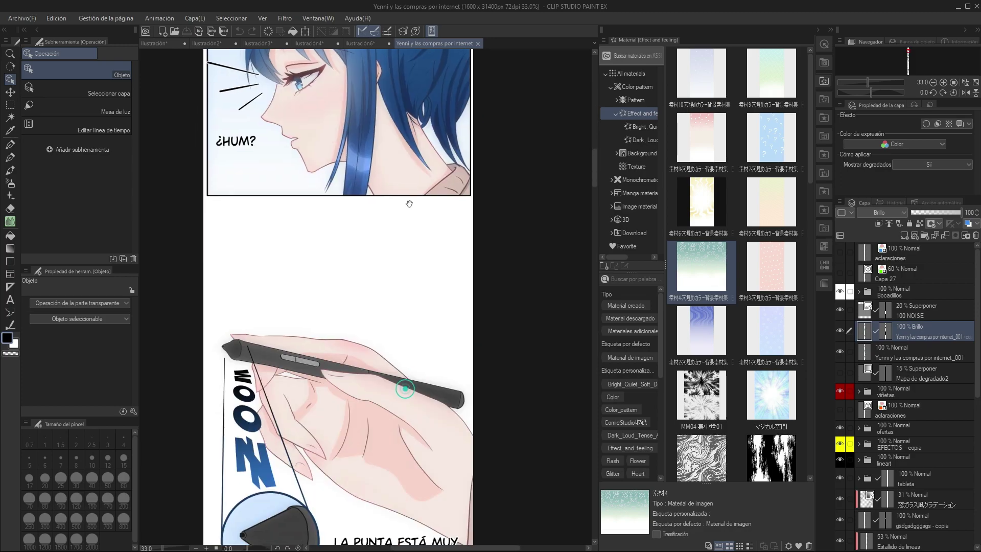
scroll(427, 381, "down", 4)
scroll(426, 381, "down", 5)
scroll(424, 404, "down", 5)
scroll(434, 332, "down", 4)
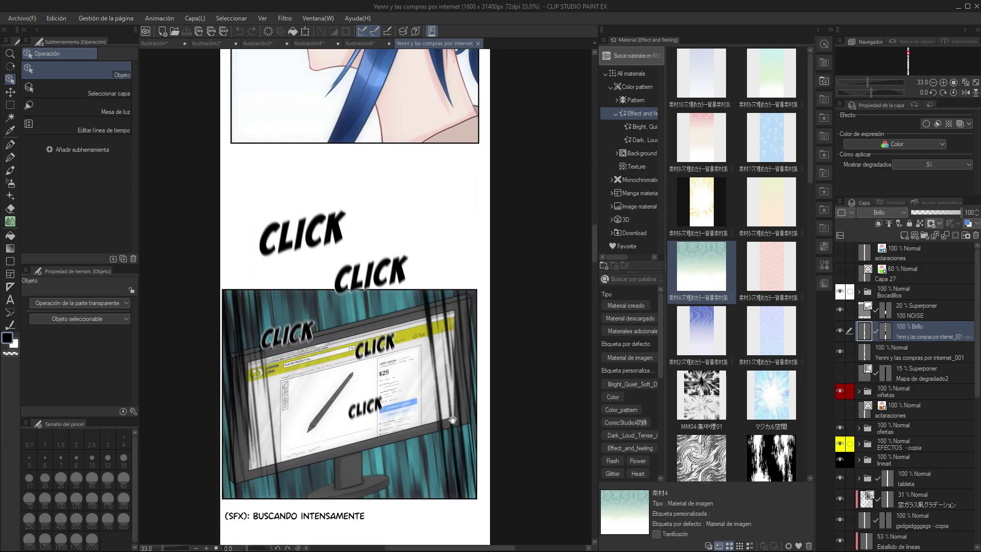
scroll(442, 266, "down", 5)
scroll(442, 266, "down", 5)
scroll(439, 256, "down", 1)
scroll(437, 230, "up", 1)
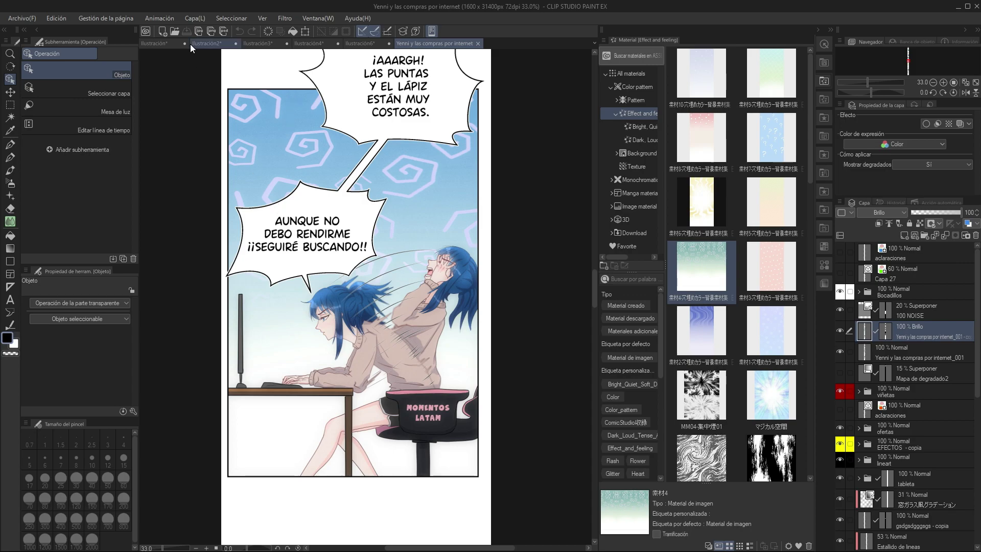
Return to the square Ilustración canvas holding the teal 素材4 swirl layer
left_click(164, 42)
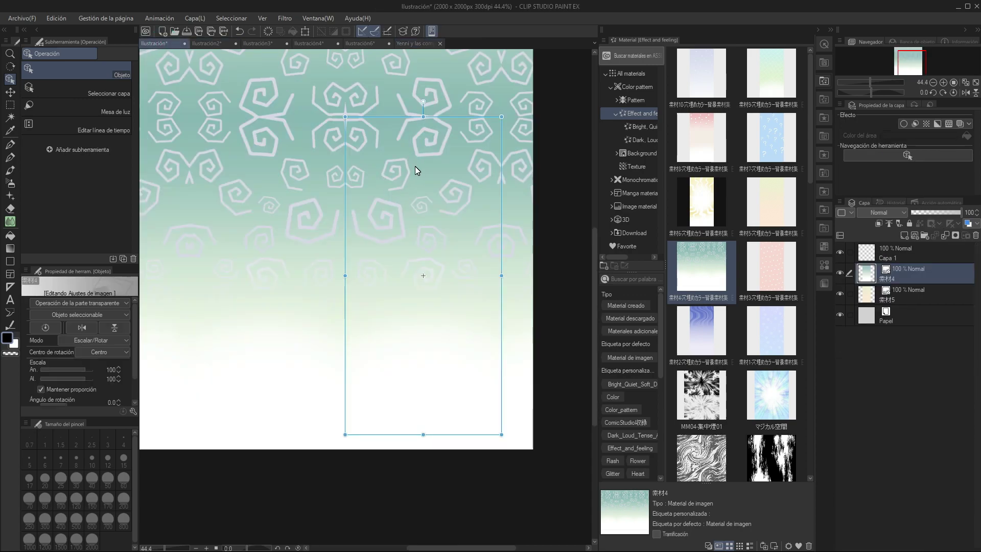